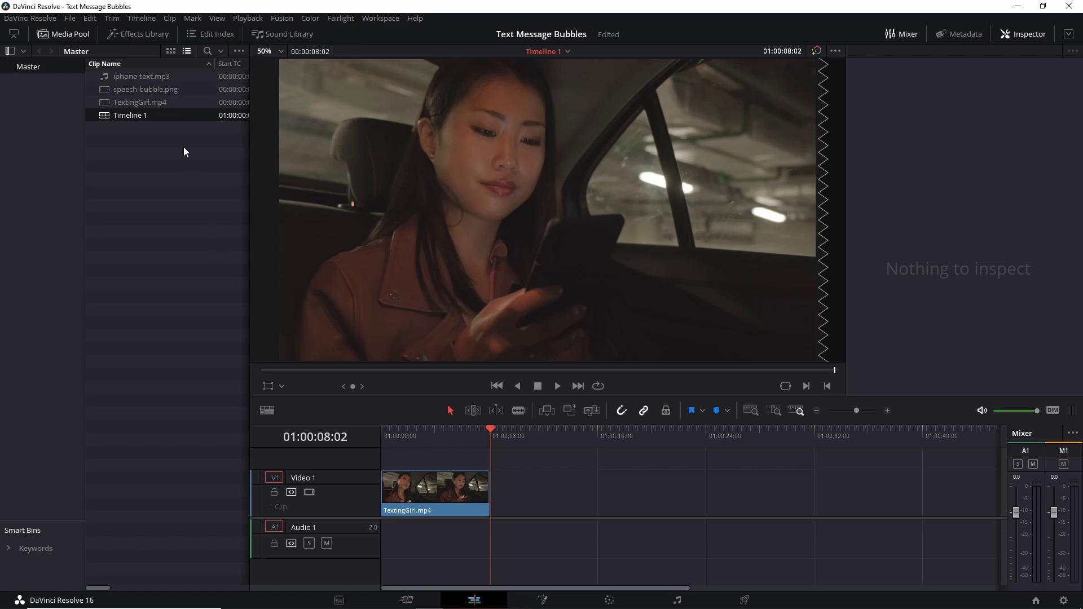
Preview speech-bubble.png from the Media Pool, then select the TextingGirl.mp4 clip on Video 1.
left_click(184, 90)
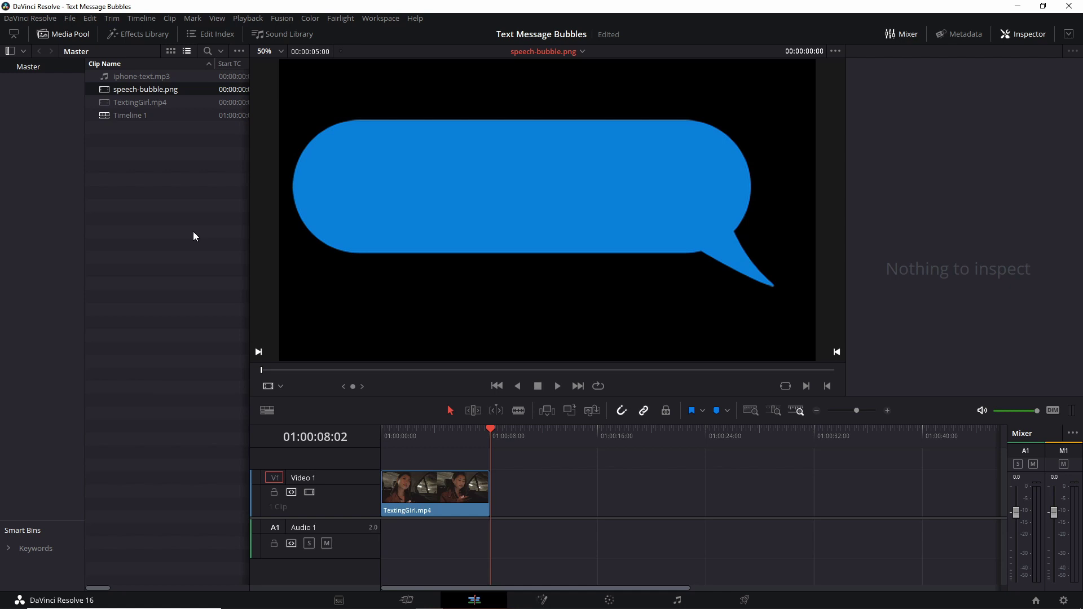
left_click(449, 478)
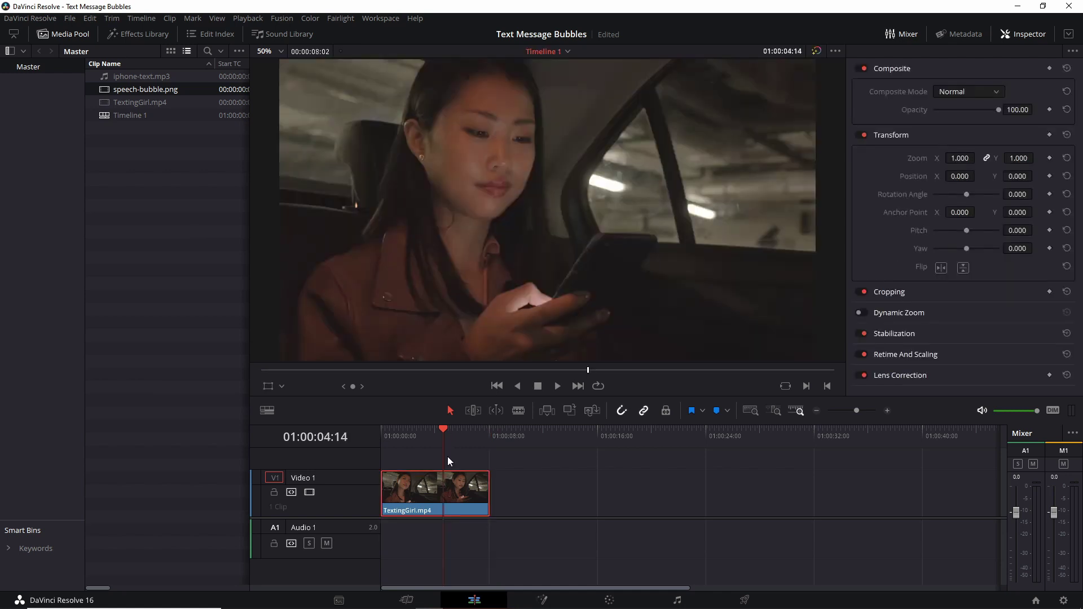
On the Fusion page, add speech-bubble.png from the Media Pool as a MediaIn2 node.
left_click(540, 602)
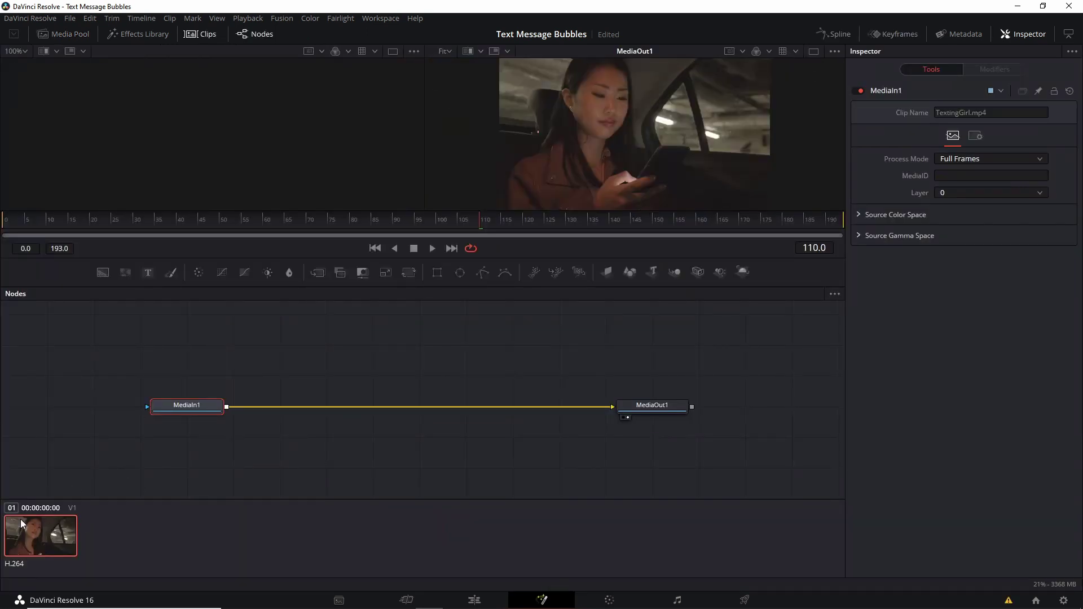
left_click(201, 36)
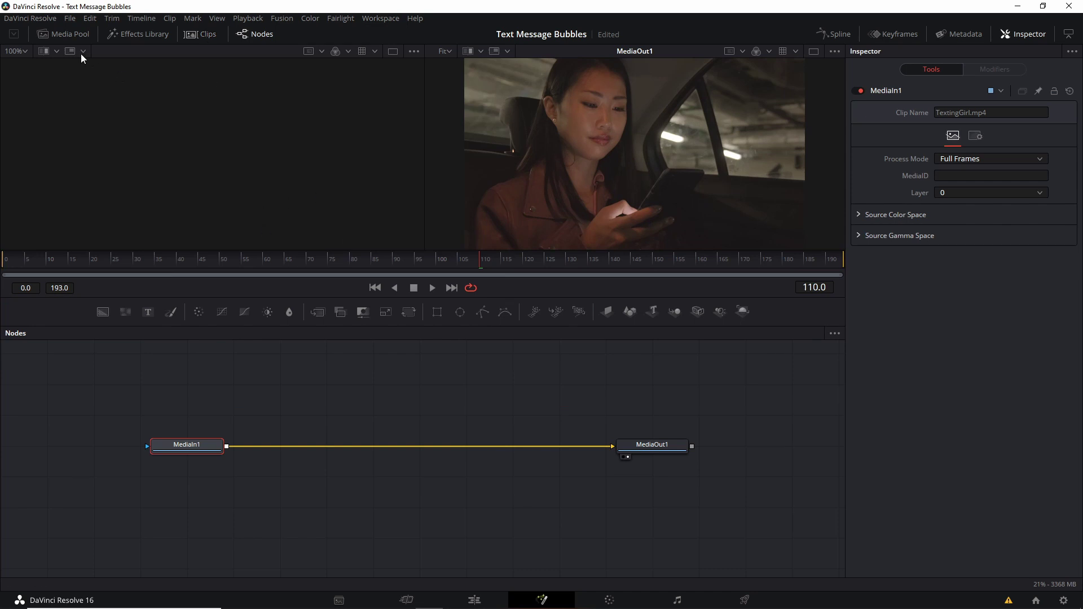
left_click(82, 33)
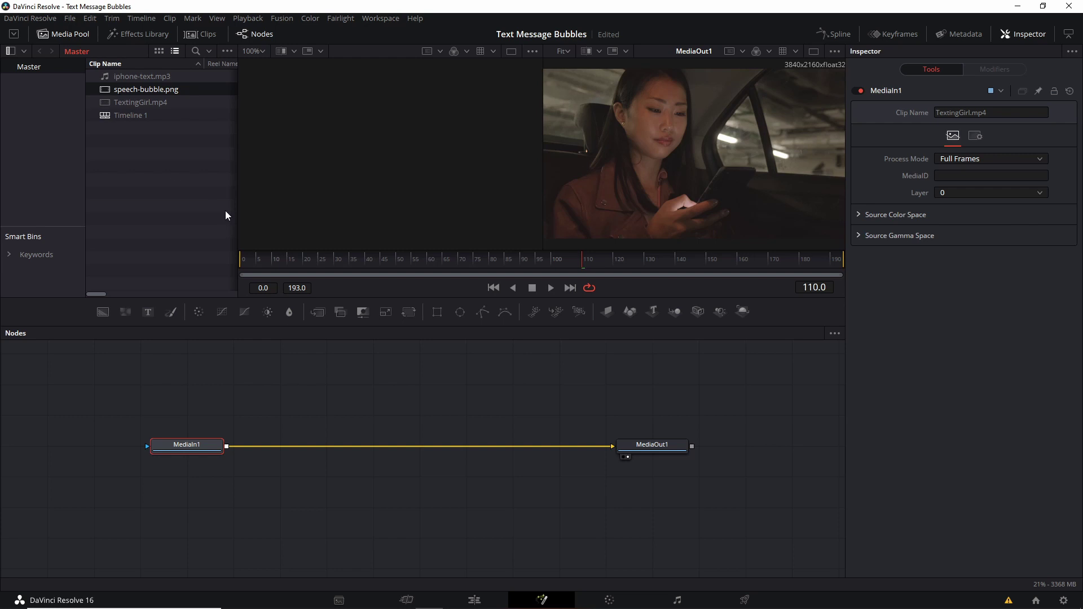
left_click_drag(138, 90, 285, 389)
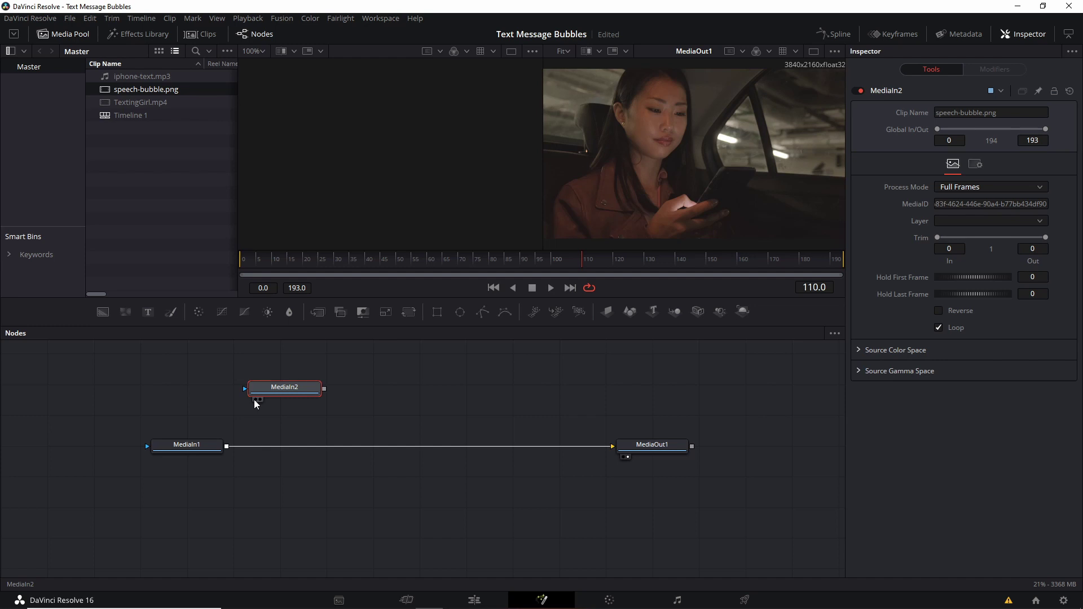
key("1")
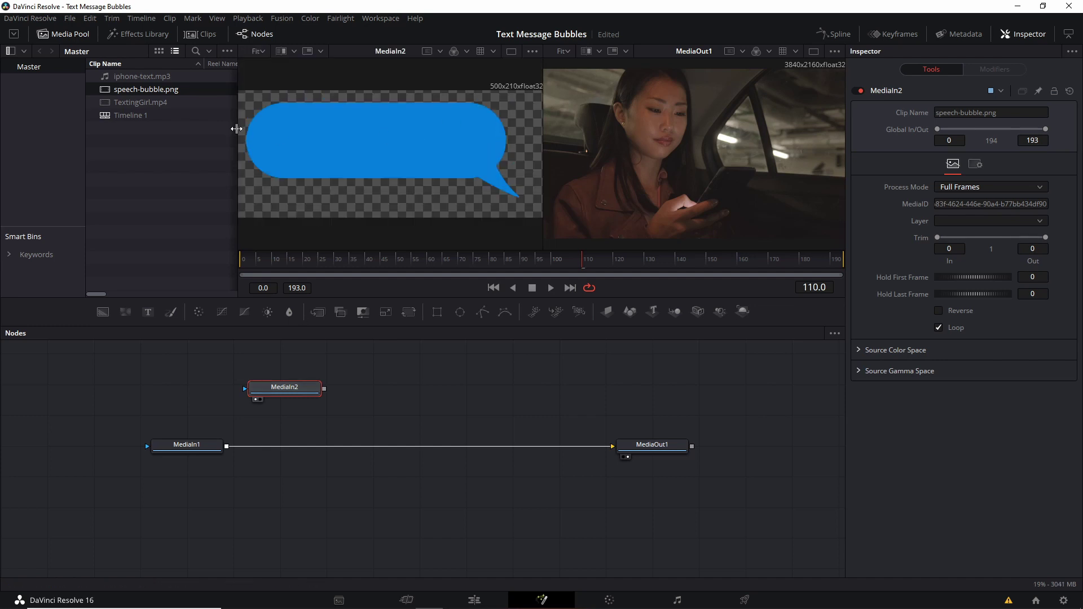
Rename MediaIn2 to SpeechBubble and move the MediaIn1 and MediaOut1 nodes lower.
left_click_drag(236, 129, 133, 129)
key("F2")
type("SpeechBubble")
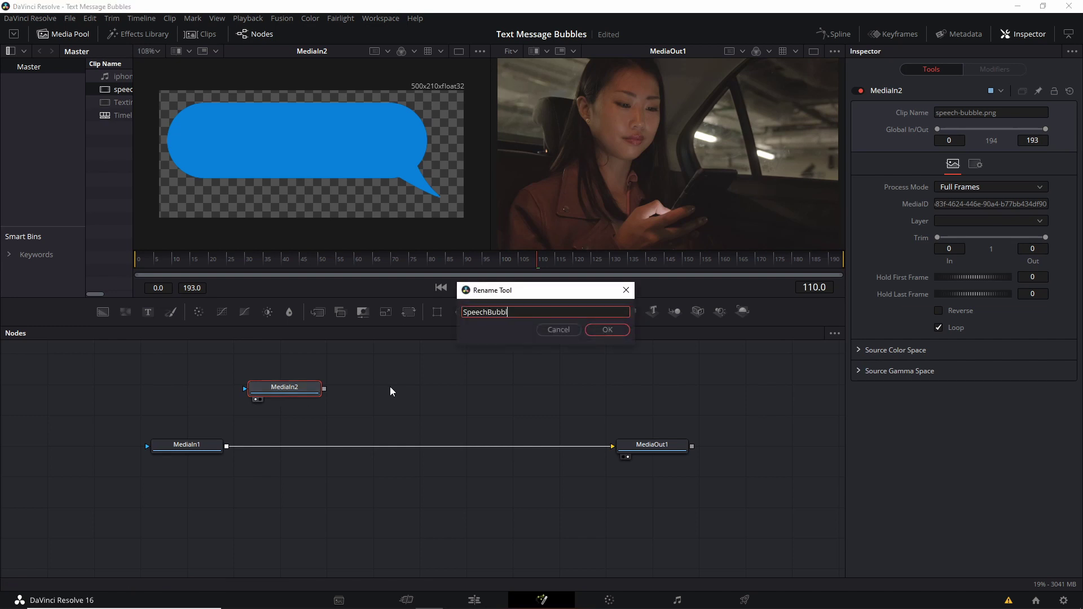
key("Return")
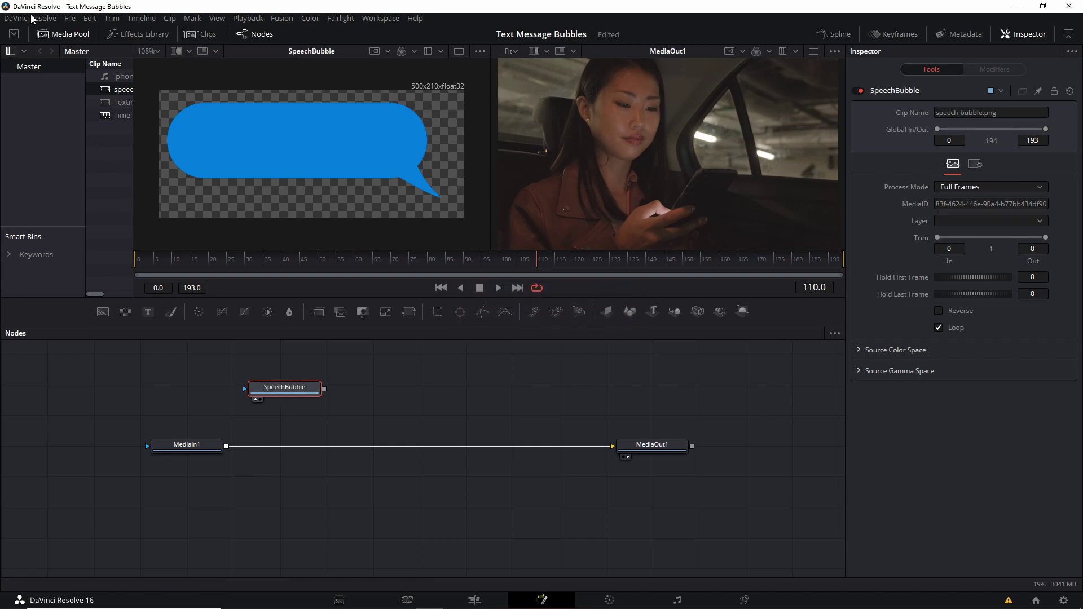
left_click(76, 37)
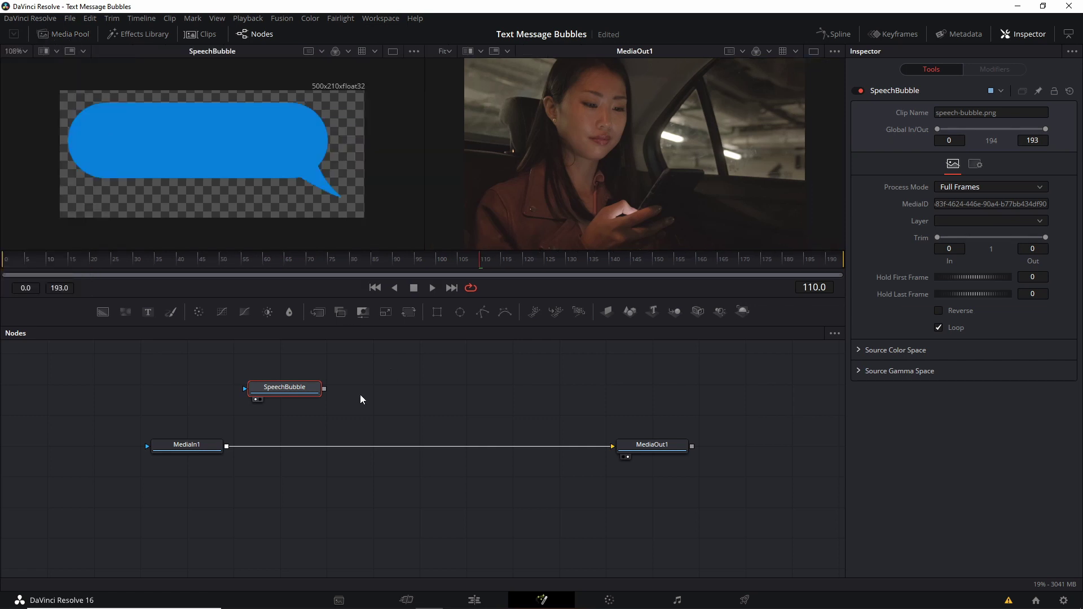
left_click_drag(169, 416, 694, 504)
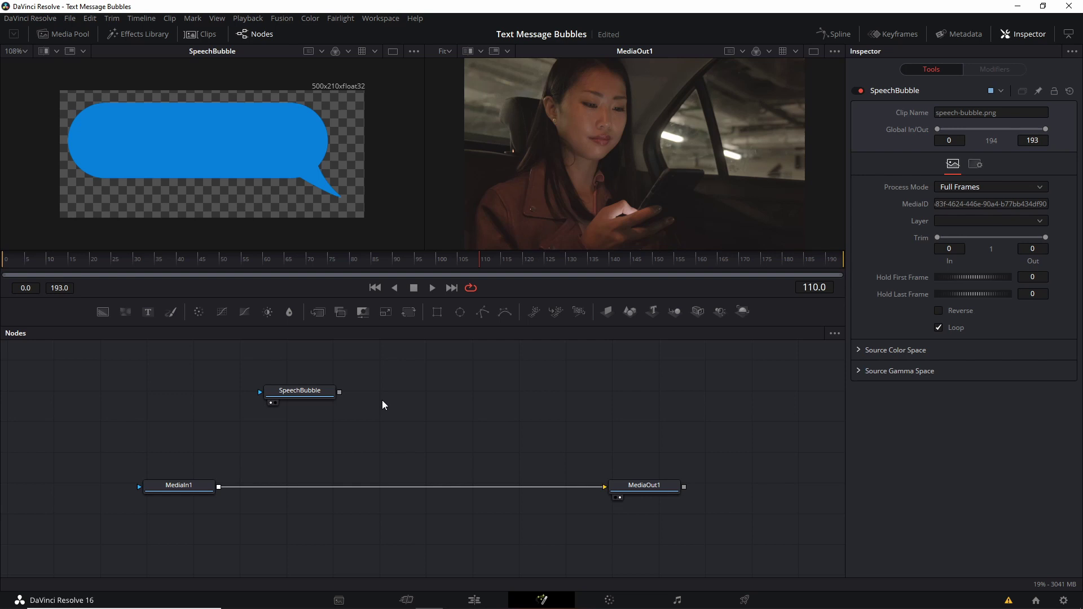
Add a Merge1 node from Composite and place it right of SpeechBubble.
right_click(383, 405)
mouse_move(420, 408)
mouse_move(630, 406)
mouse_move(598, 242)
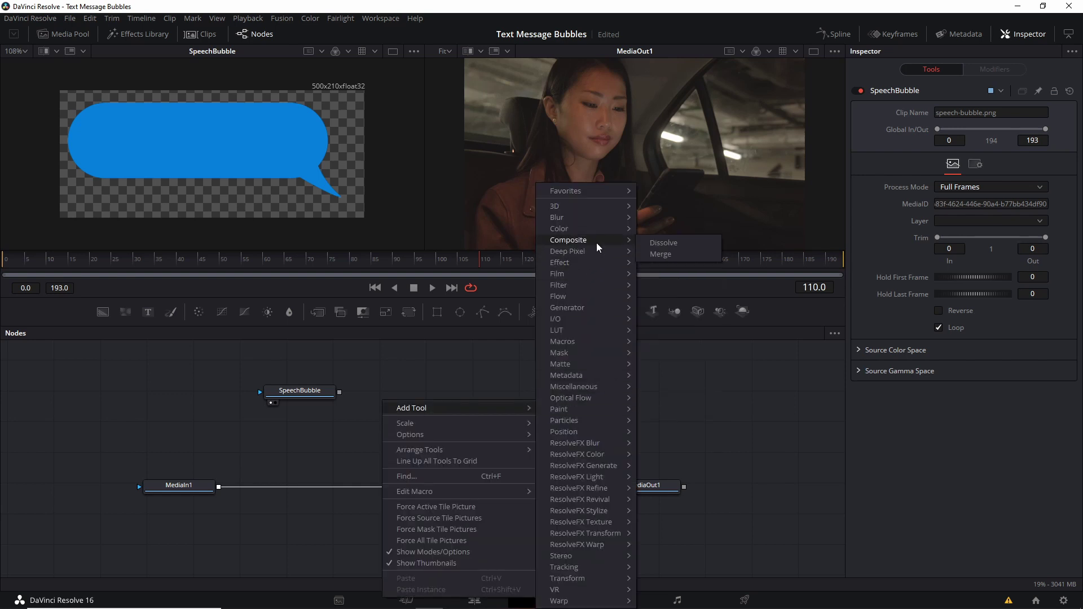
left_click(655, 255)
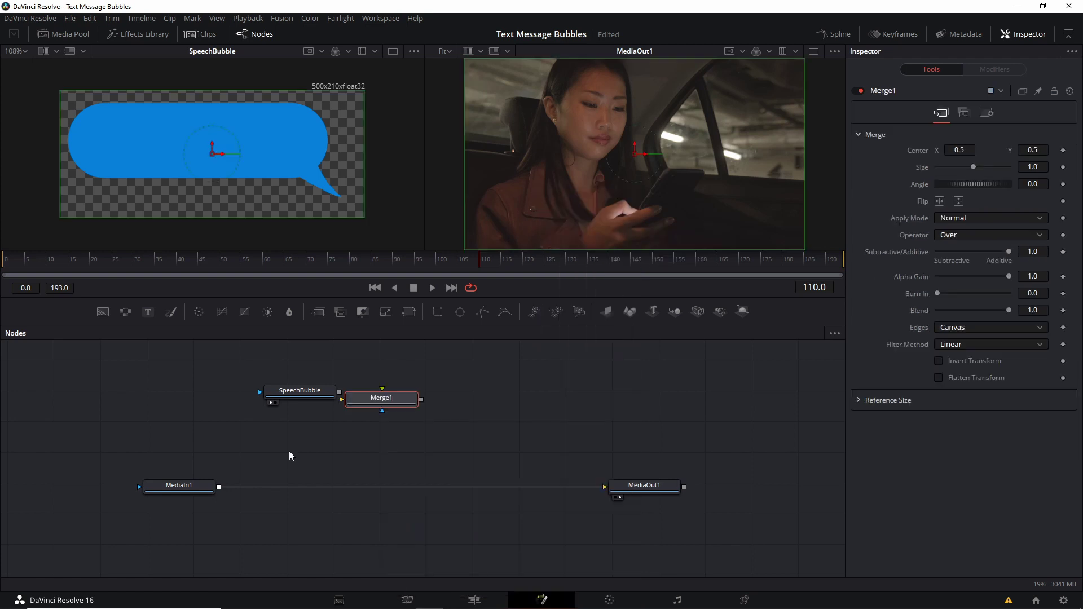
left_click_drag(297, 395, 269, 403)
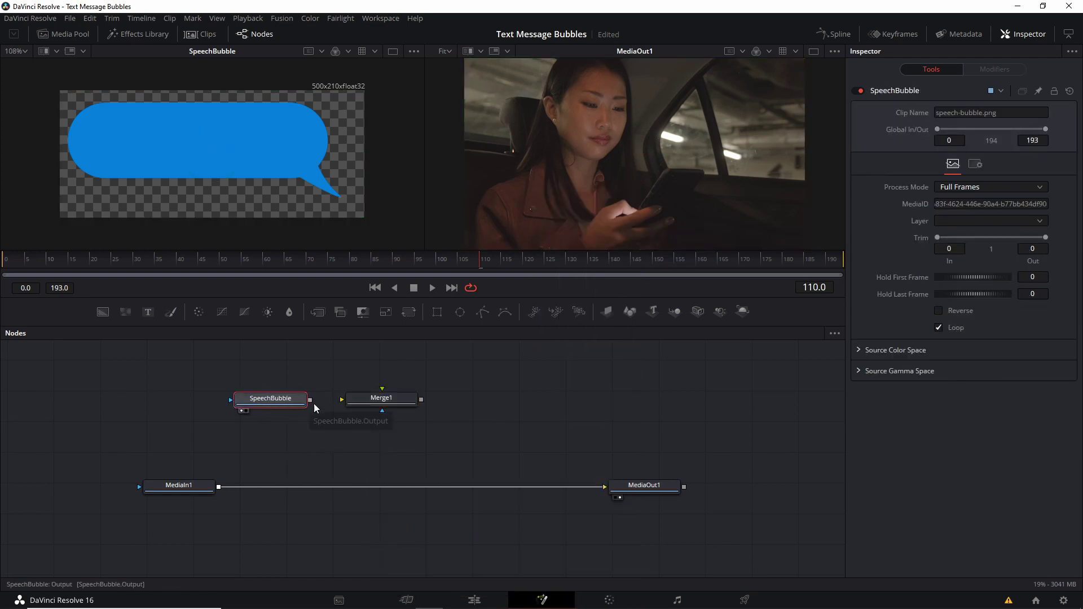
left_click_drag(386, 403, 396, 404)
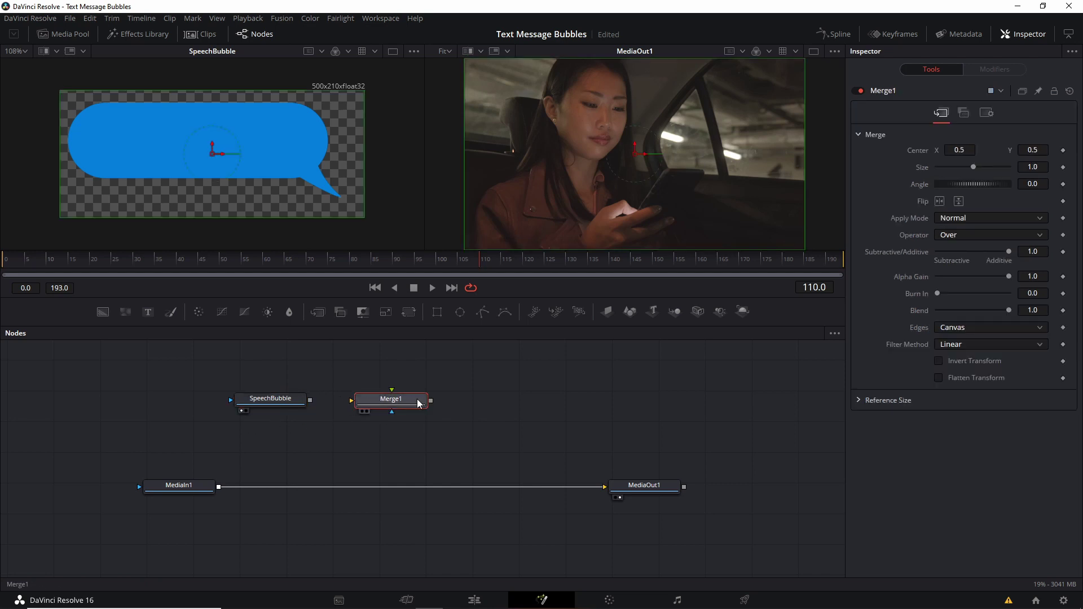
left_click(456, 406)
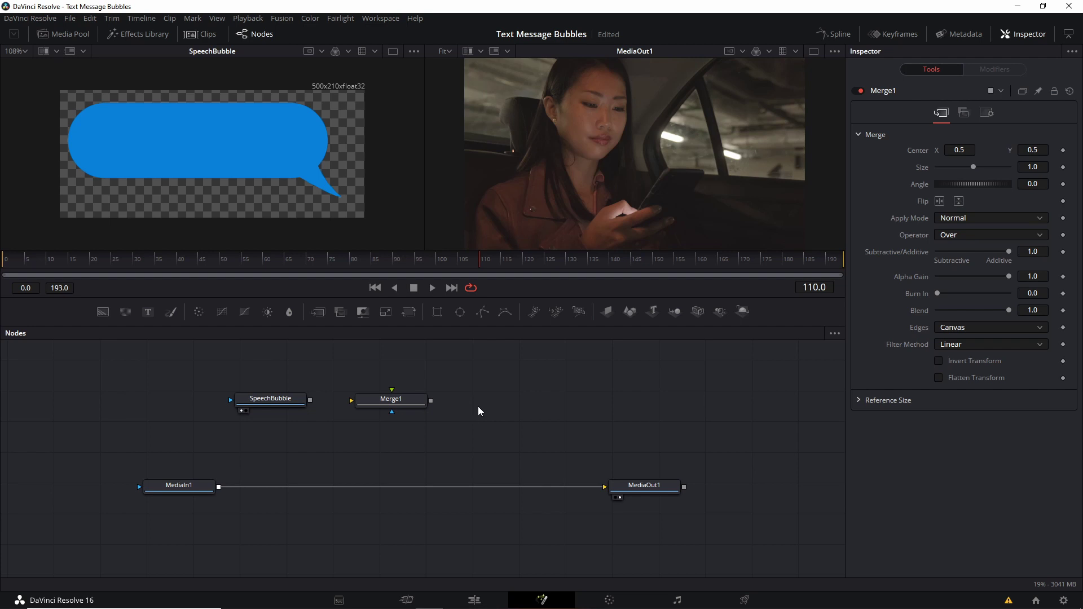
Add a Transform1 node and wire SpeechBubble → Merge1 → Transform1.
right_click(479, 407)
mouse_move(586, 416)
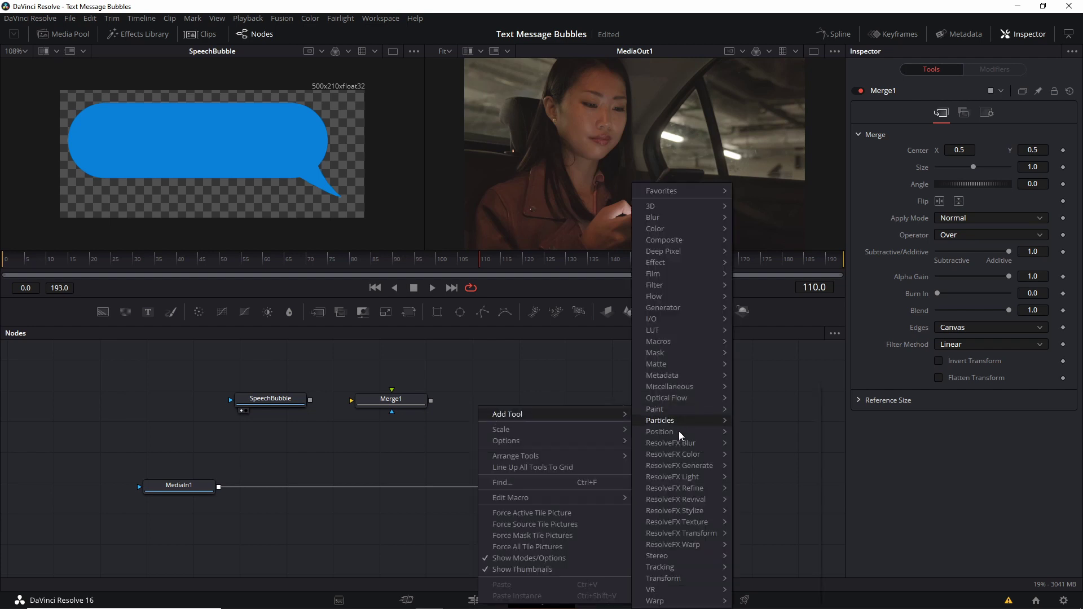
mouse_move(677, 579)
left_click(773, 602)
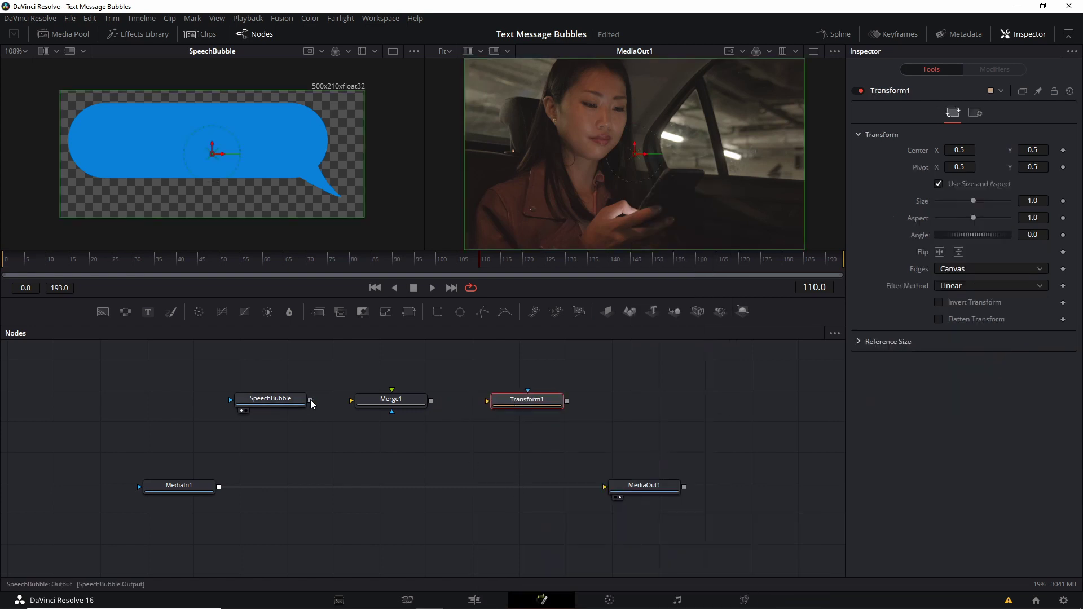
left_click_drag(311, 404, 351, 401)
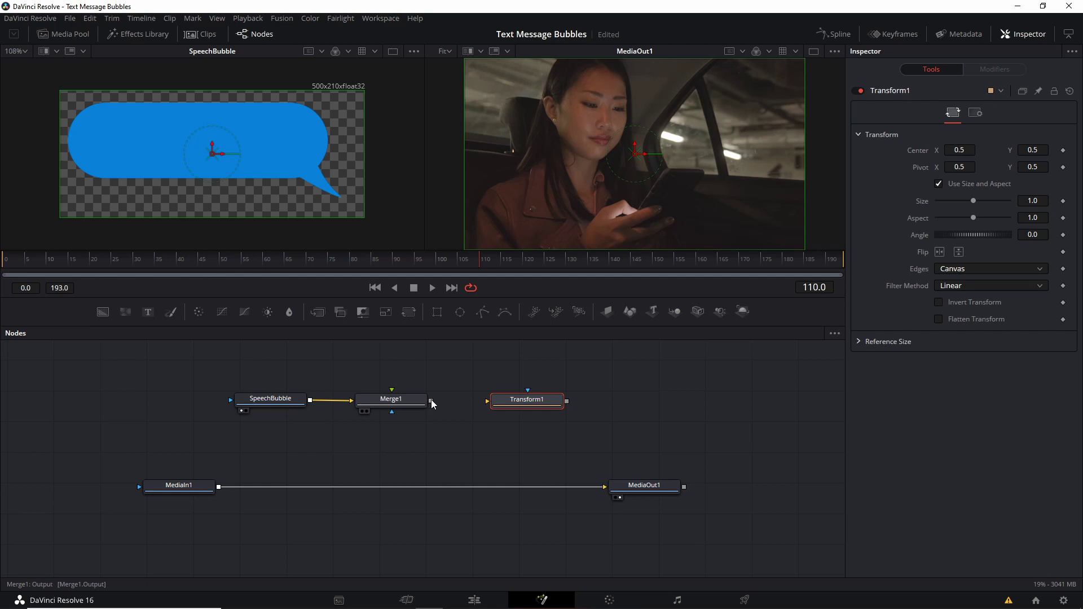
left_click_drag(453, 403, 521, 406)
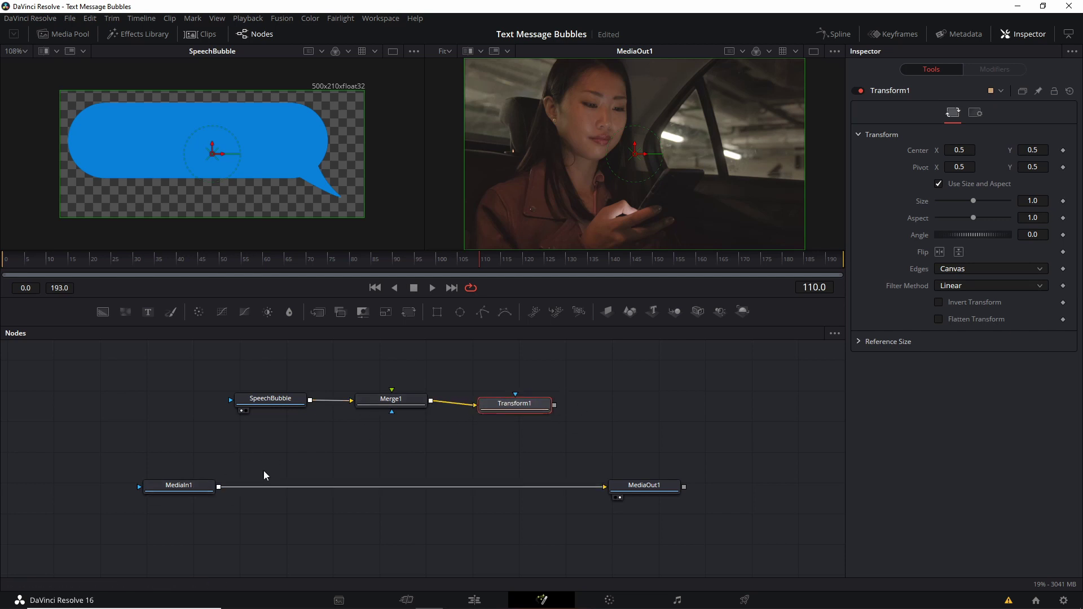
Add a second Merge node, Merge2, and position it below Transform1.
right_click(583, 416)
mouse_move(598, 421)
mouse_move(809, 244)
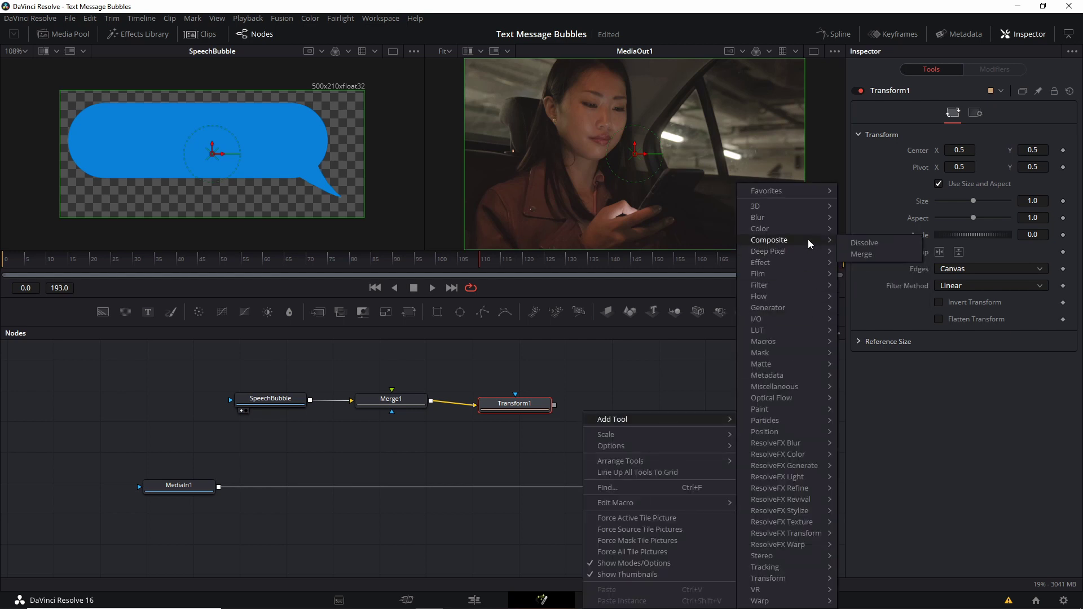
left_click(863, 253)
left_click_drag(595, 419, 617, 445)
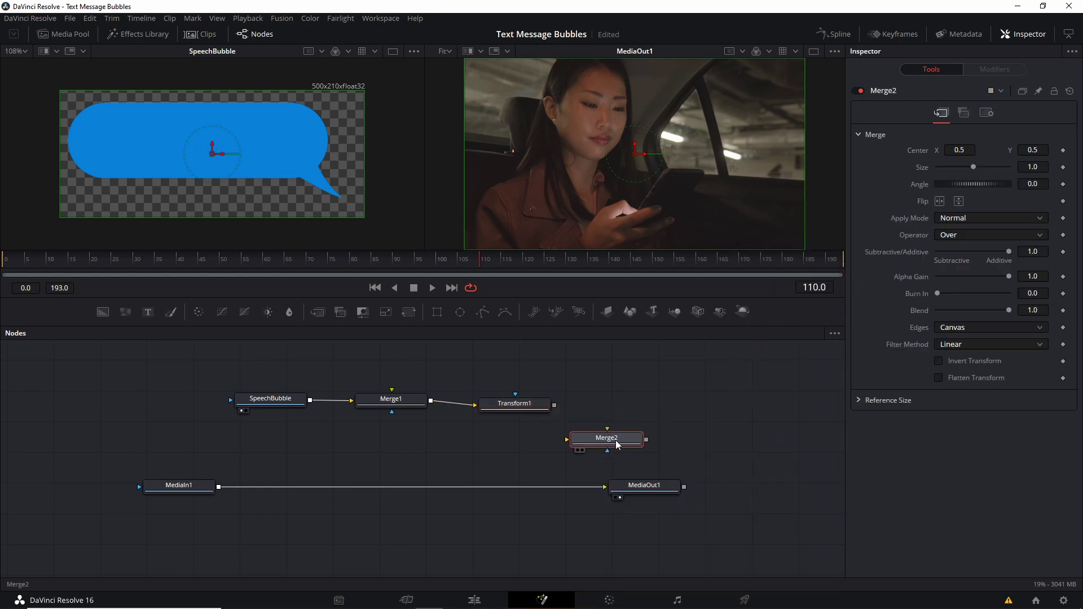
left_click(568, 443)
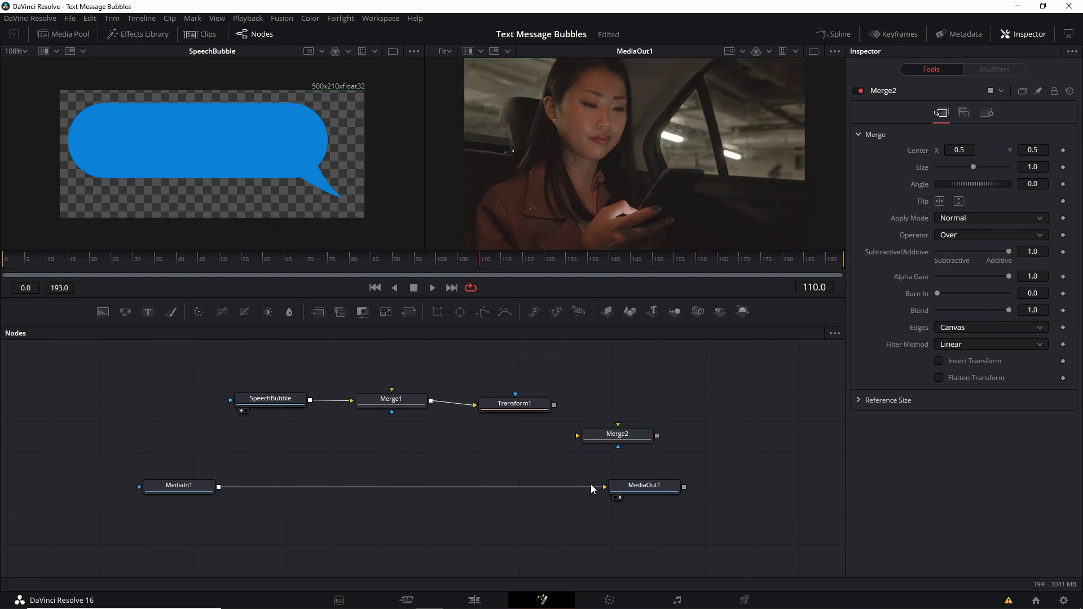
Wire MediaIn1 into Merge2's background, Transform1 into its foreground, and Merge2 into MediaOut1.
left_click_drag(594, 487, 99, 484)
left_click(187, 488)
left_click_drag(211, 493, 580, 441)
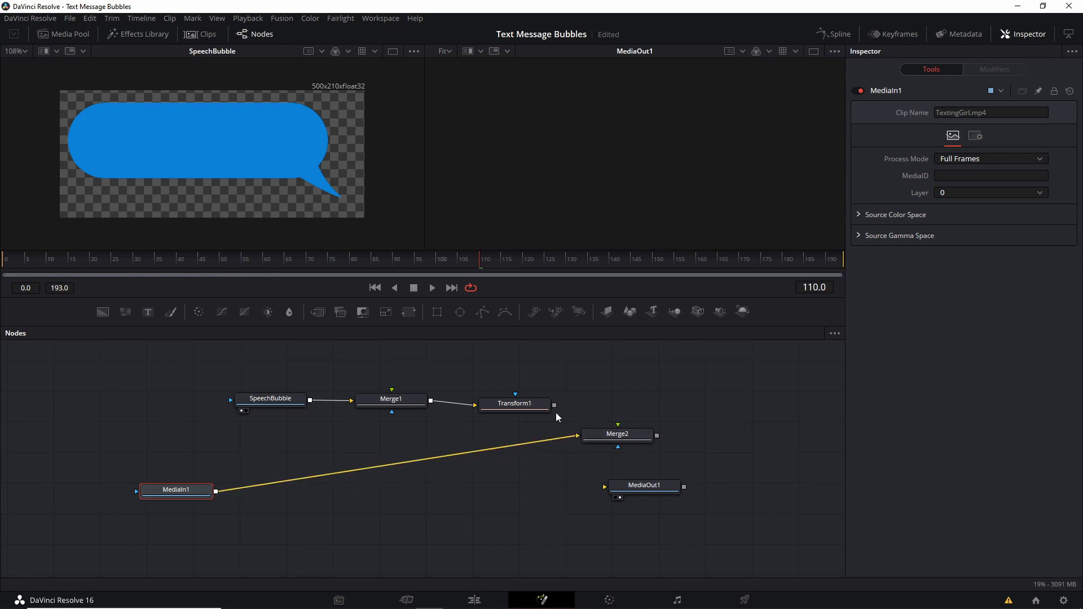
left_click_drag(554, 409, 619, 433)
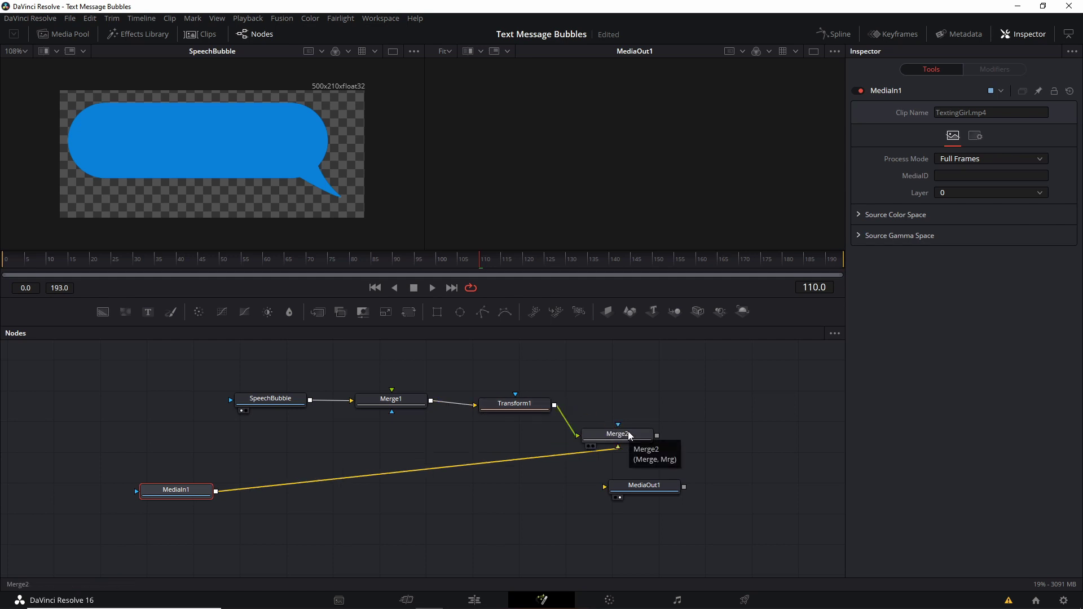
left_click_drag(633, 490, 722, 447)
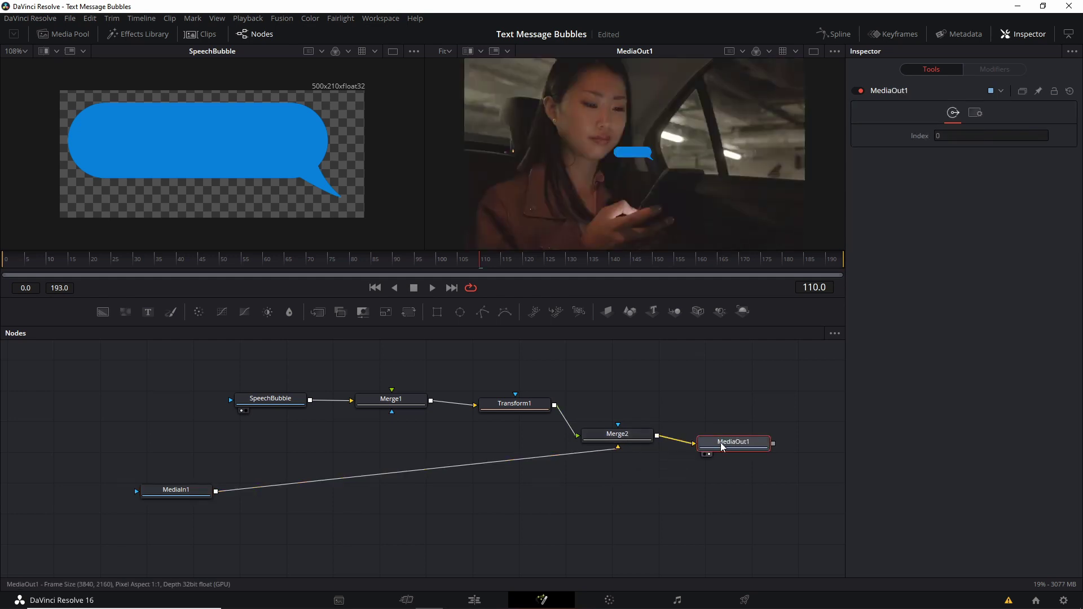
left_click_drag(176, 490, 390, 475)
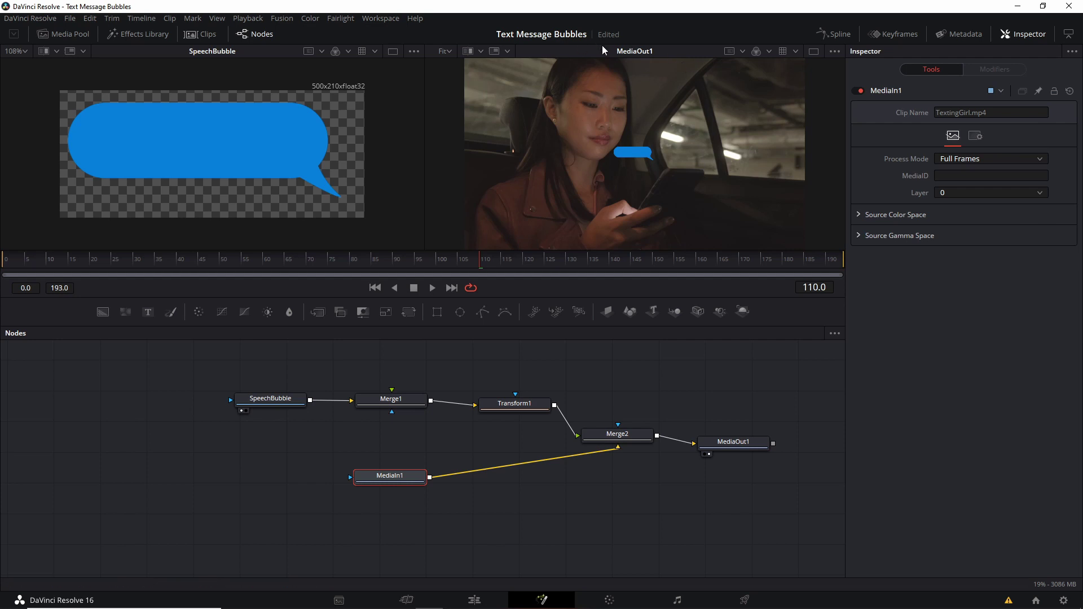
left_click(731, 444)
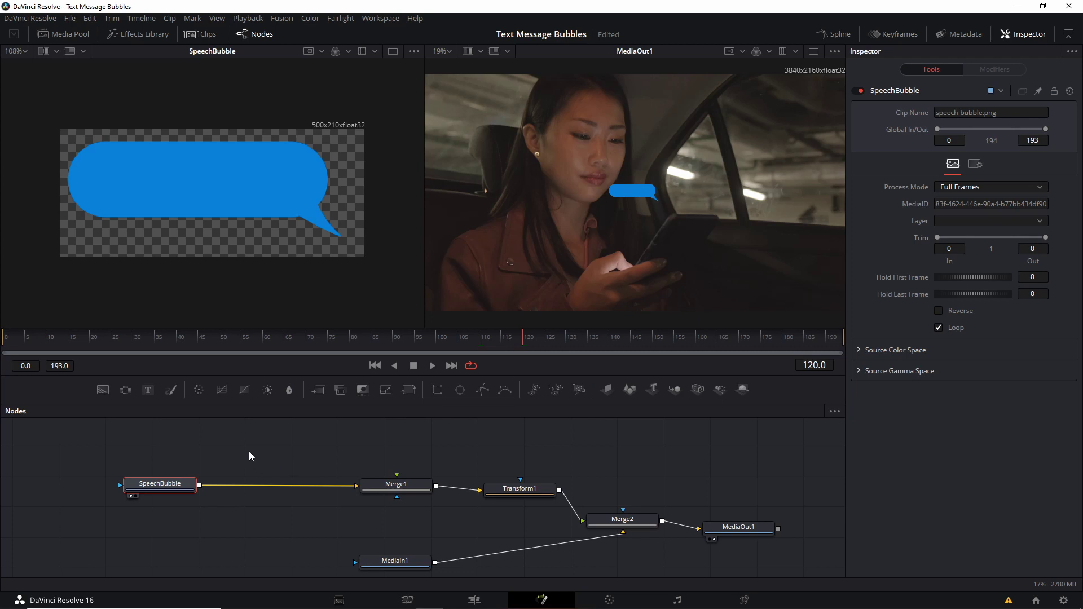
Add a ColorCorrector1 node from the Color tools above SpeechBubble.
right_click(225, 450)
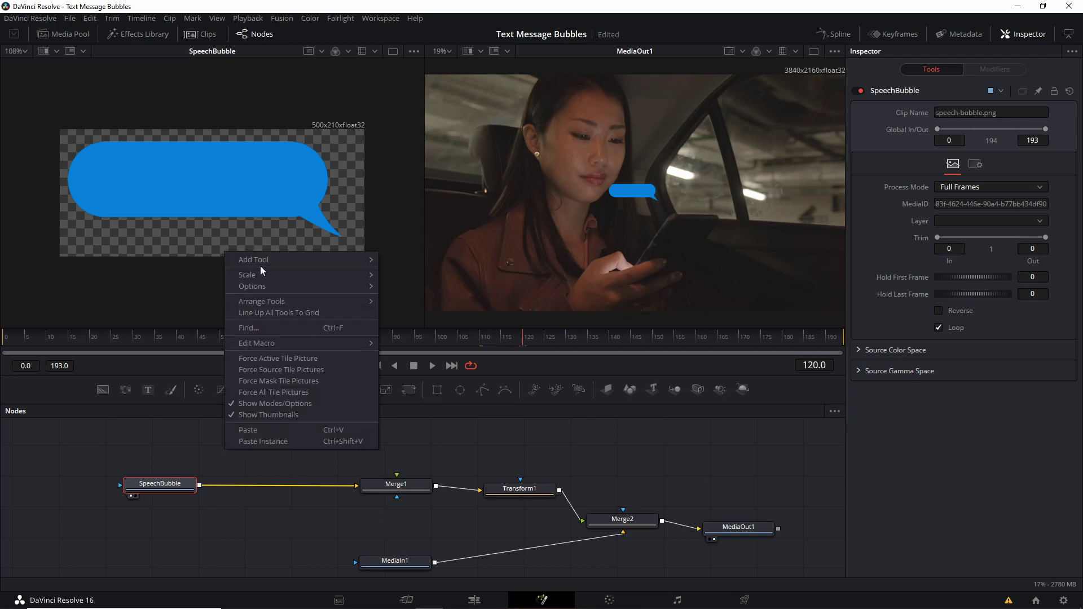
mouse_move(265, 259)
mouse_move(421, 229)
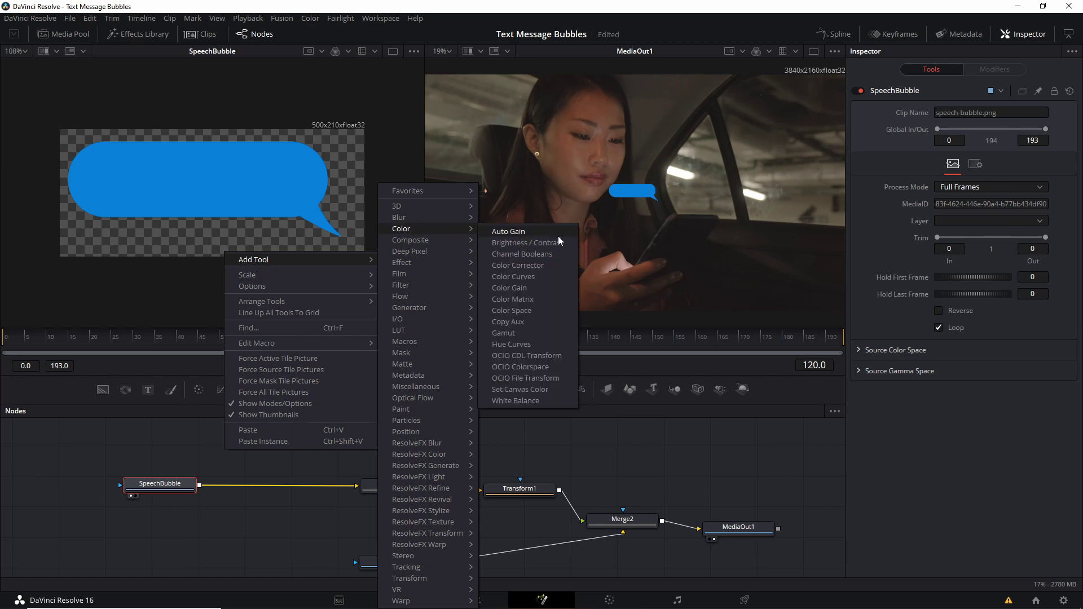
left_click(547, 266)
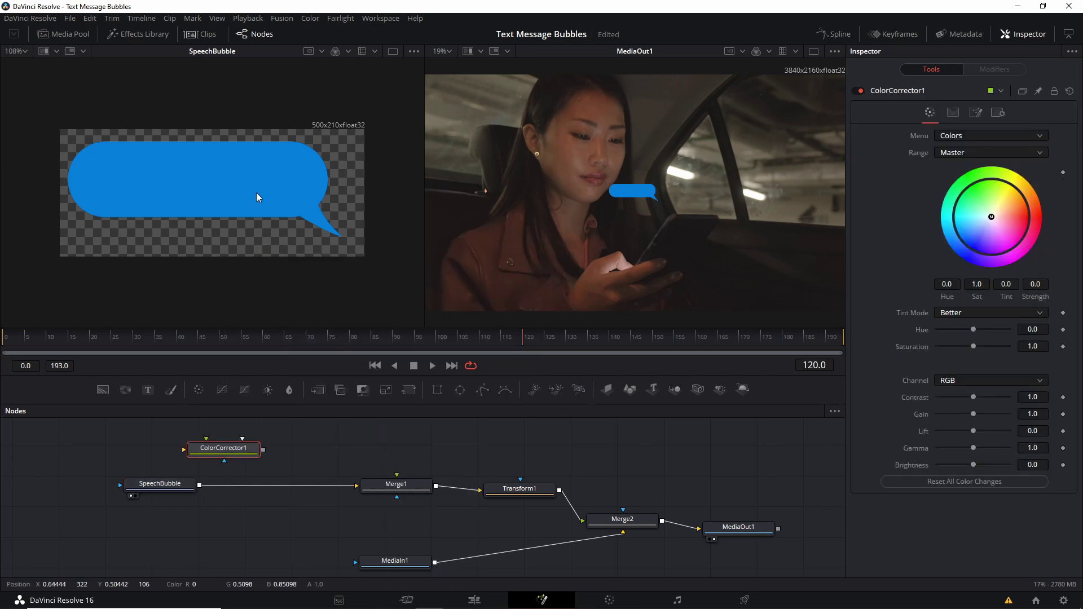
Add a Transform2 node and place it beside ColorCorrector1.
right_click(286, 446)
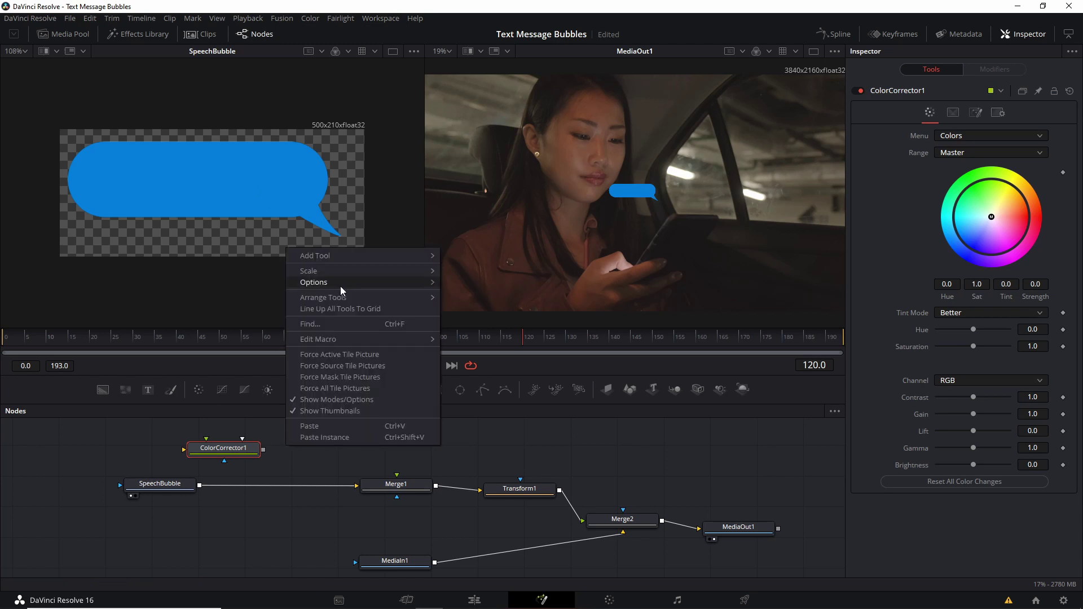
mouse_move(431, 258)
mouse_move(490, 579)
left_click(594, 601)
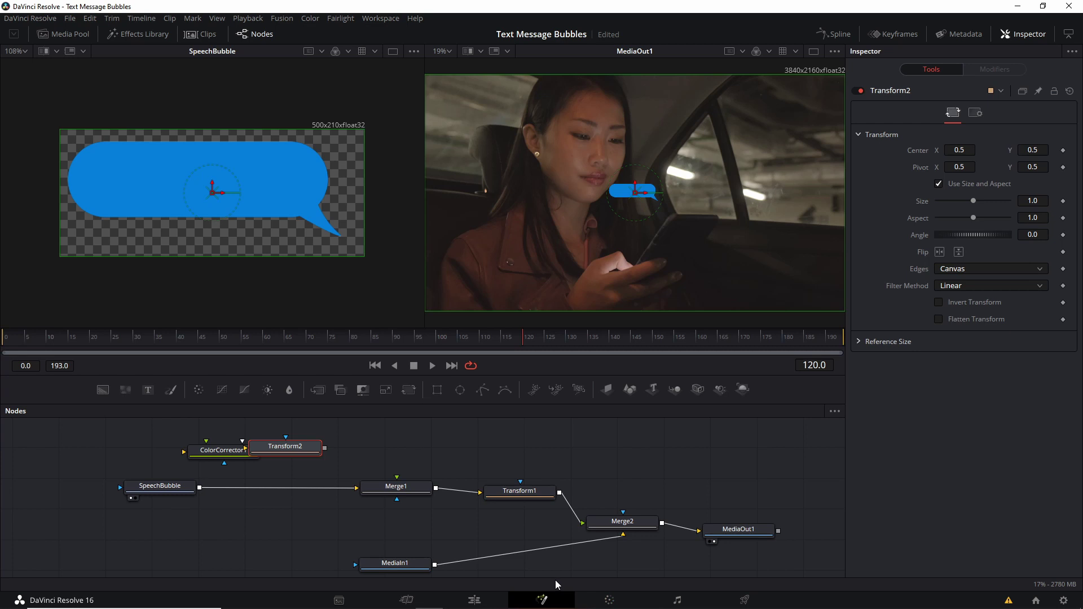
left_click_drag(260, 448, 294, 451)
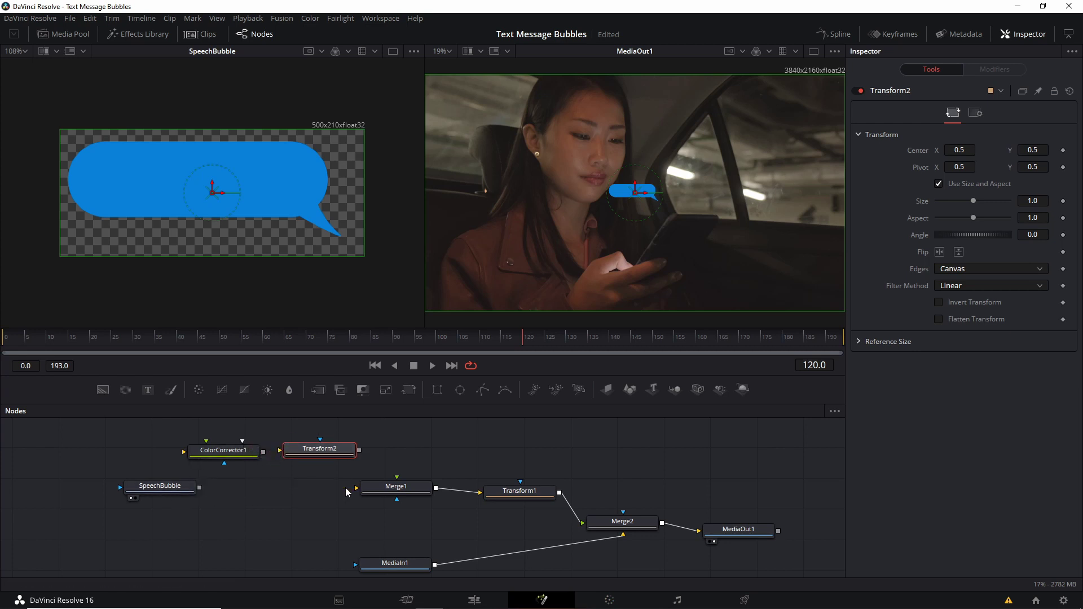
Rewire SpeechBubble → ColorCorrector1 → Transform2 → Merge1 and line the three nodes up.
left_click(347, 488)
left_click_drag(168, 489, 191, 454)
left_click_drag(262, 452, 285, 452)
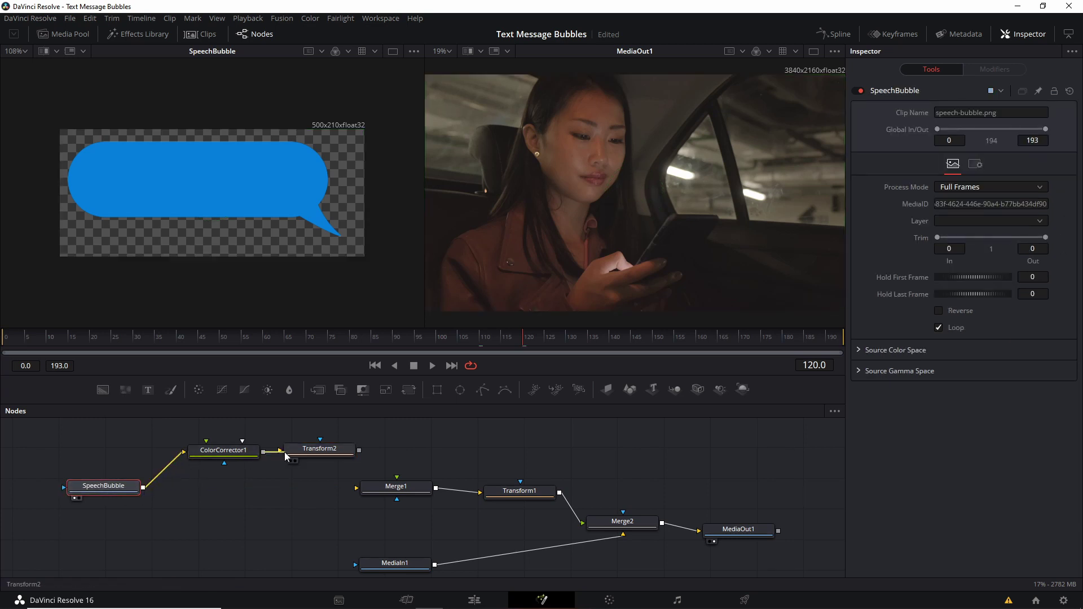
left_click_drag(359, 450, 358, 487)
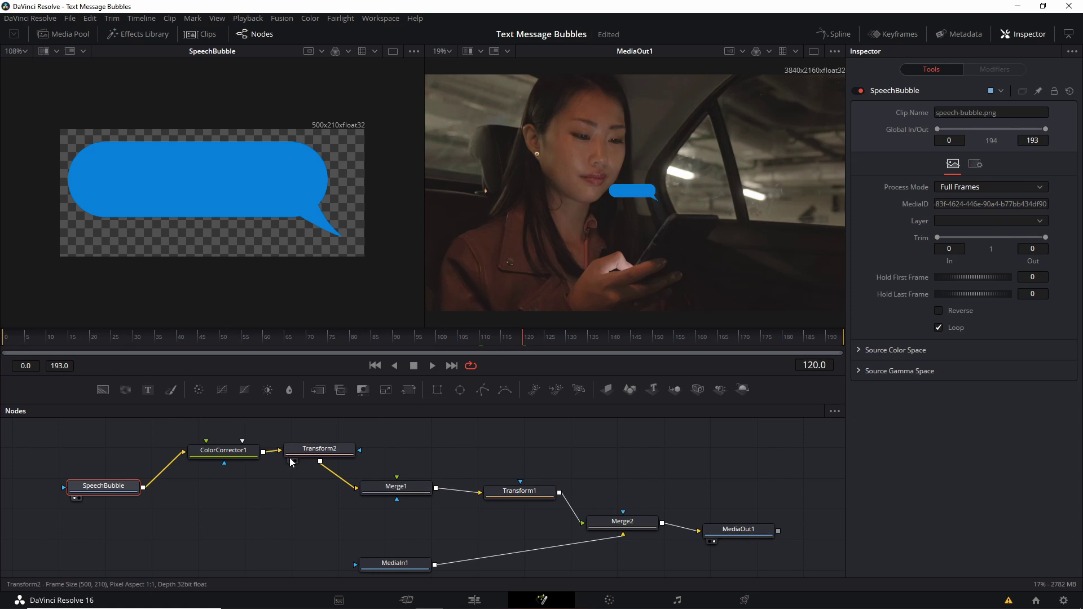
left_click_drag(290, 484, 189, 445)
left_click_drag(210, 451, 195, 484)
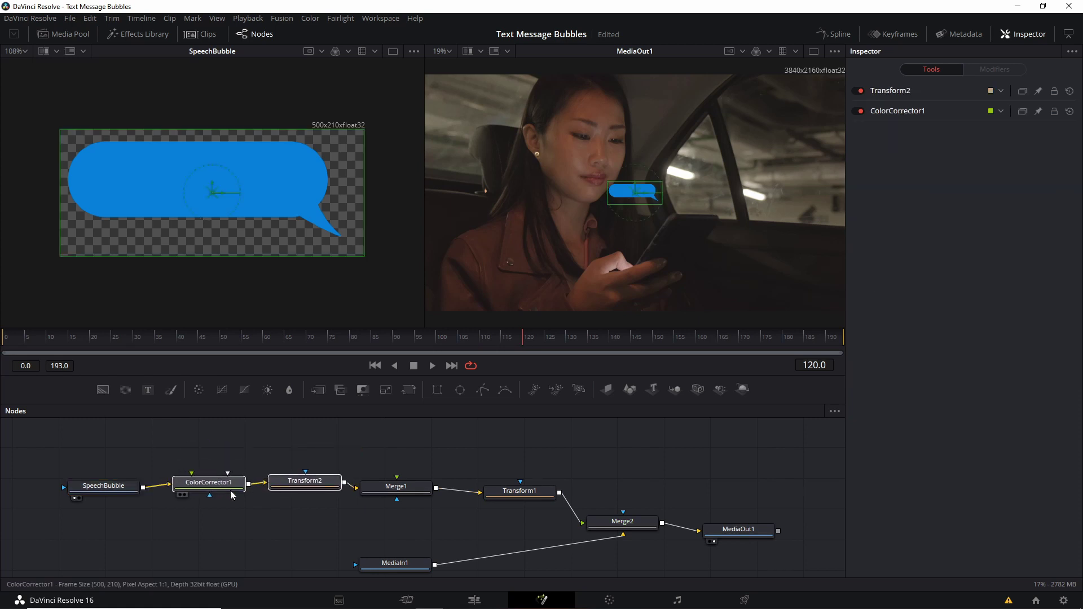
left_click_drag(319, 516, 71, 452)
Group SpeechBubble, ColorCorrector1 and Transform2 into a single group node.
left_click(293, 484)
right_click(293, 487)
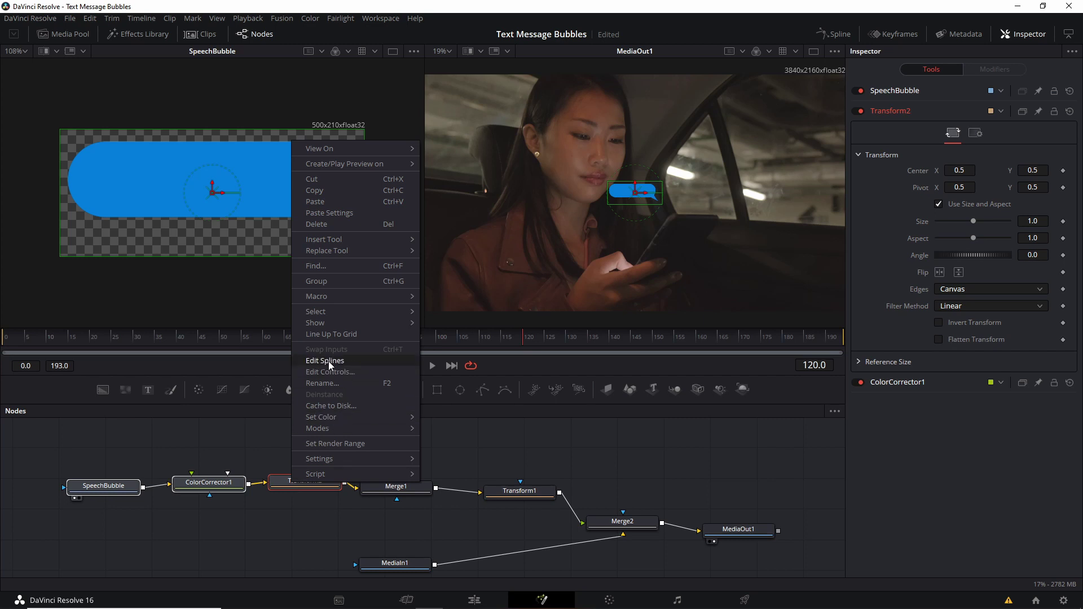
left_click(370, 280)
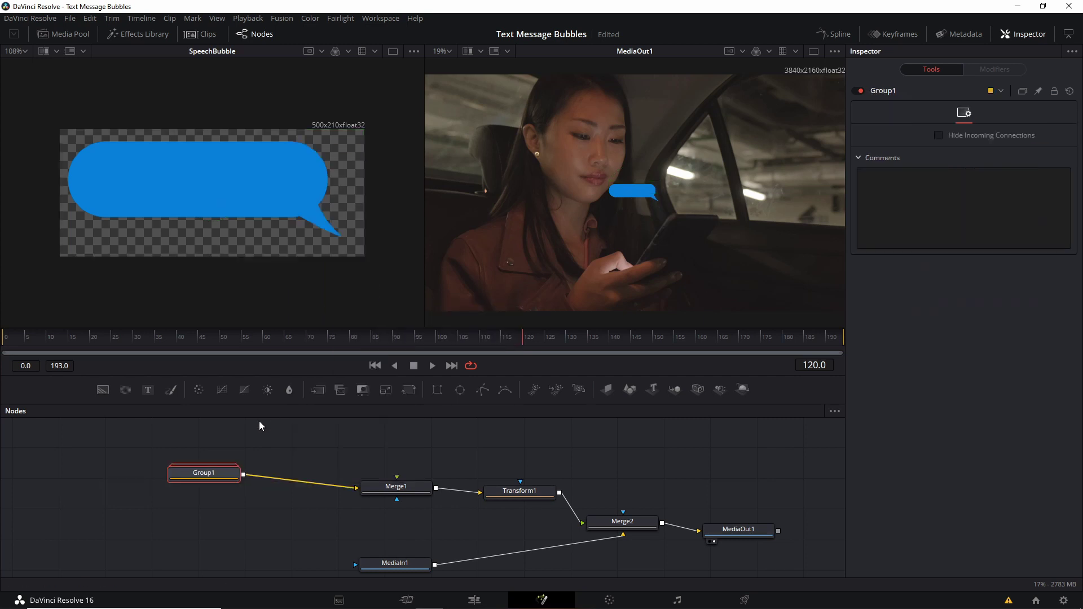
left_click_drag(223, 476, 222, 488)
Rename the group SpeechBubble1, expand it and move it left of Merge1.
key("F2")
type("SpeechBubble")
key("Return")
double_click(221, 488)
left_click_drag(252, 471, 208, 471)
left_click_drag(327, 468, 402, 471)
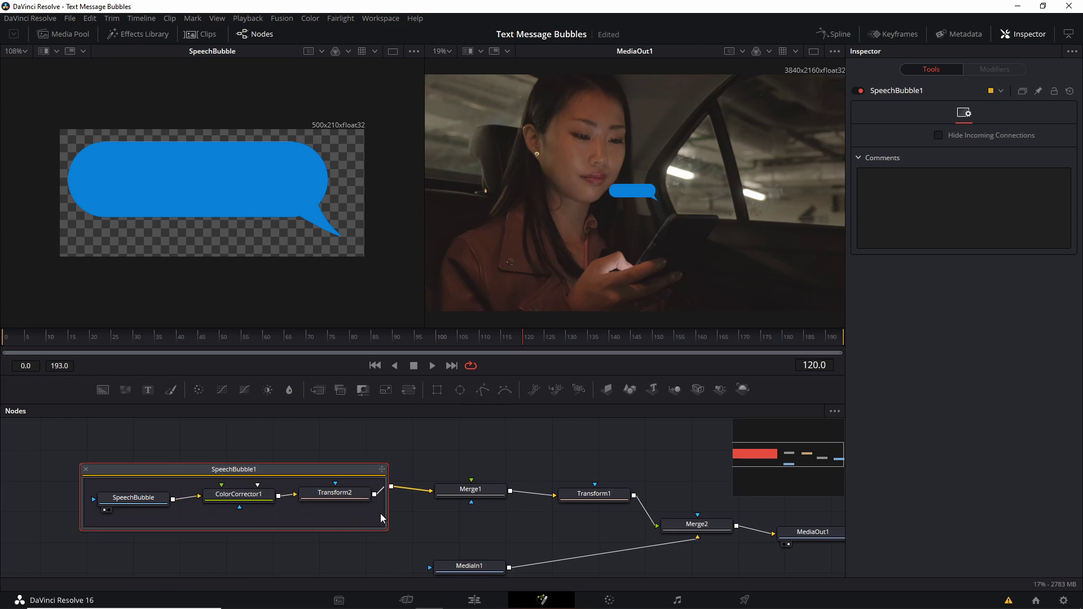
left_click_drag(428, 467, 391, 451)
Tint the bubble green in ColorCorrector1 (tint -1.6762, strength 0.7878).
left_click(162, 476)
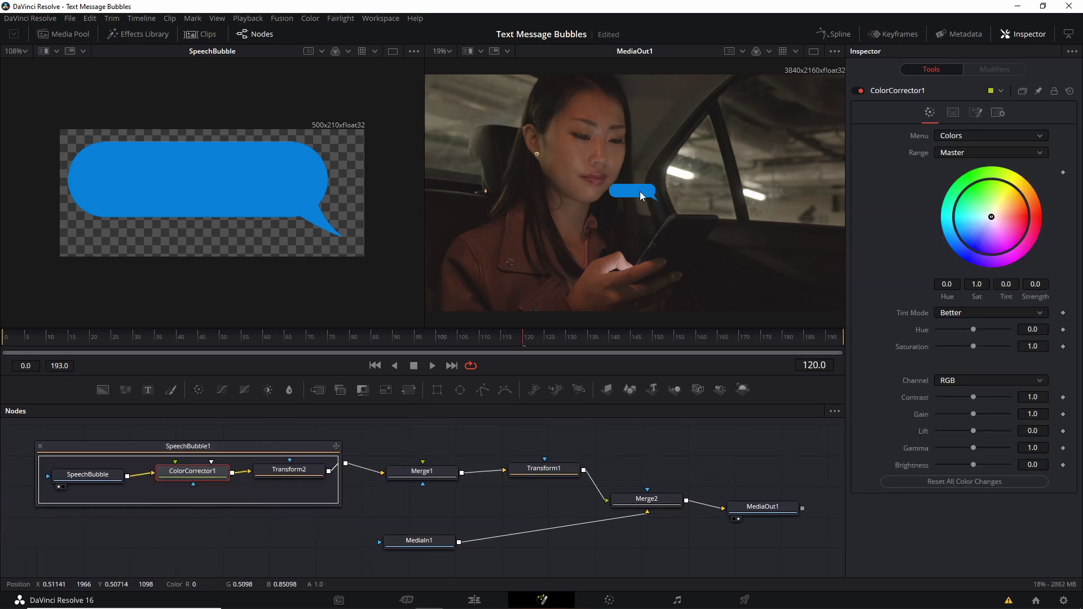
mouse_move(992, 216)
left_mouse_down()
mouse_move(972, 188)
mouse_move(977, 223)
mouse_move(962, 225)
mouse_move(932, 198)
mouse_move(976, 187)
left_mouse_up()
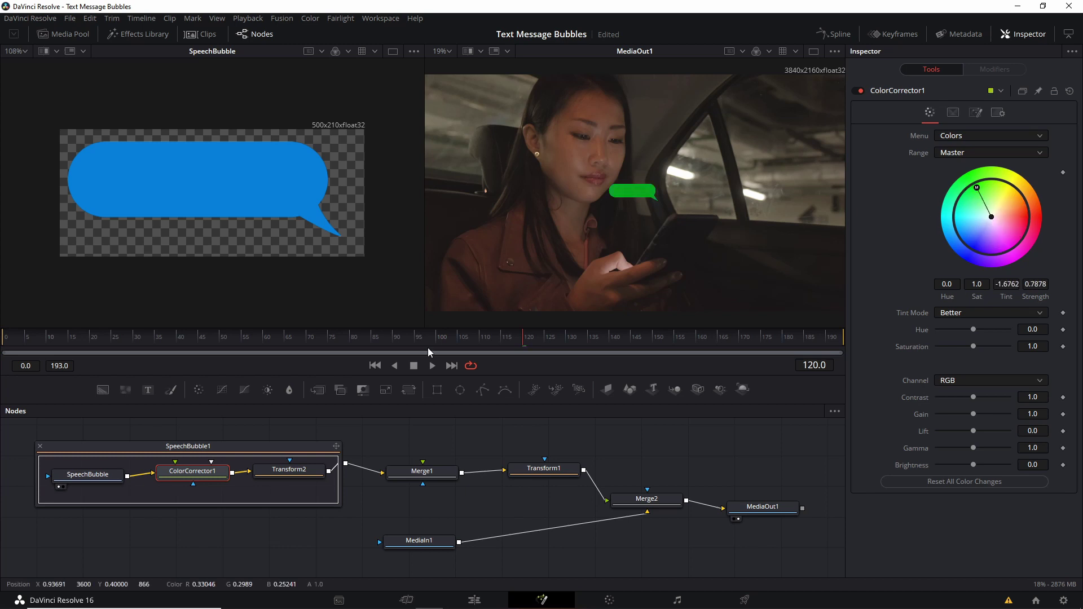
left_click(290, 469)
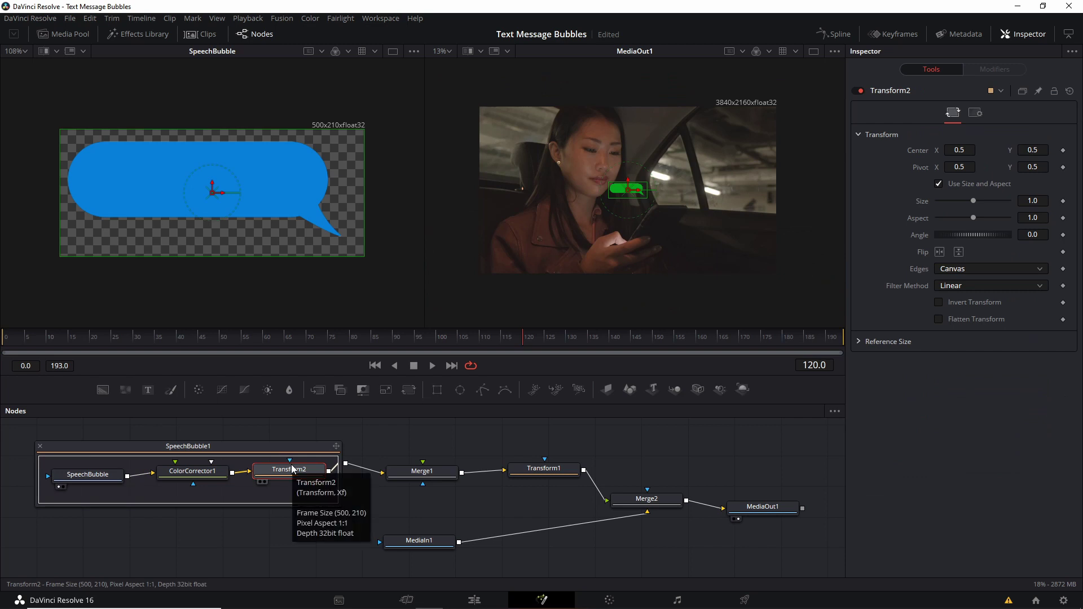
Move and enlarge the bubble to size 2.365 with Catmull-Rom filtering in Transform2.
left_click_drag(637, 195, 694, 172)
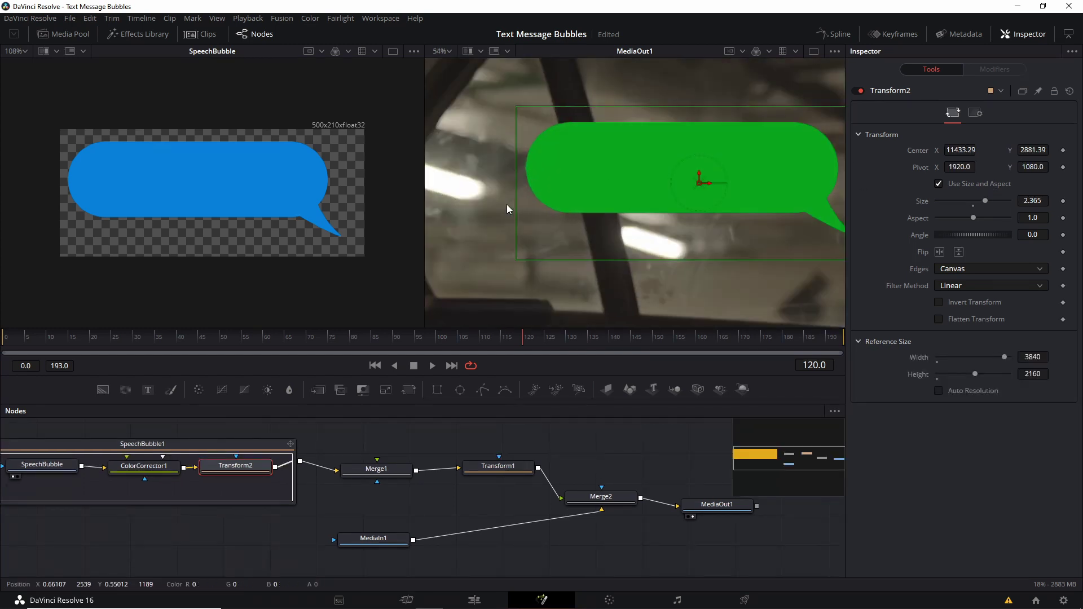
left_click_drag(507, 205, 433, 218)
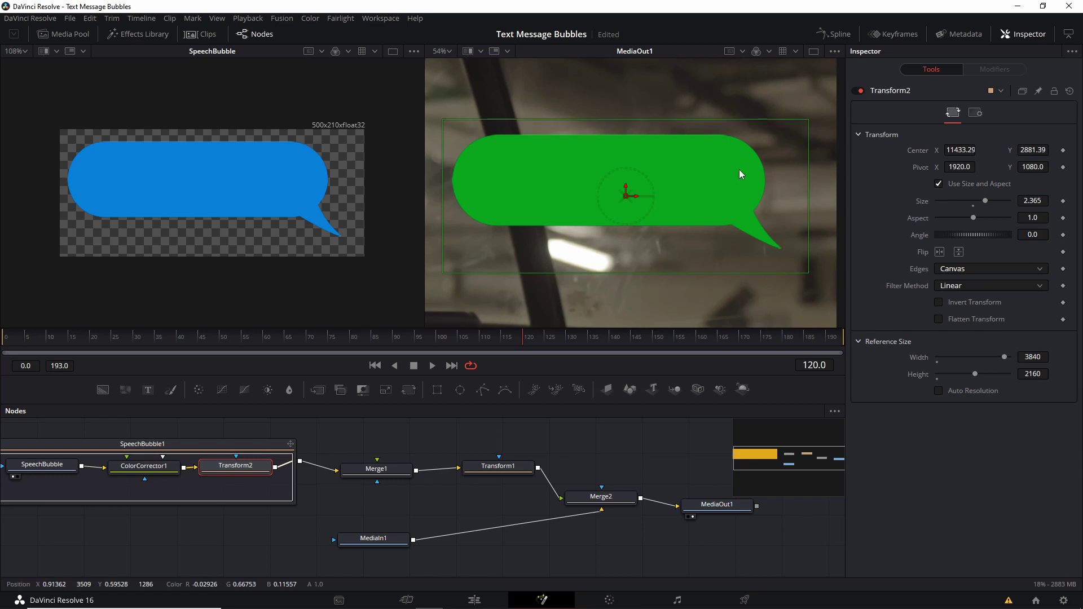
left_click(973, 284)
left_click(973, 362)
key("Down")
key("Up")
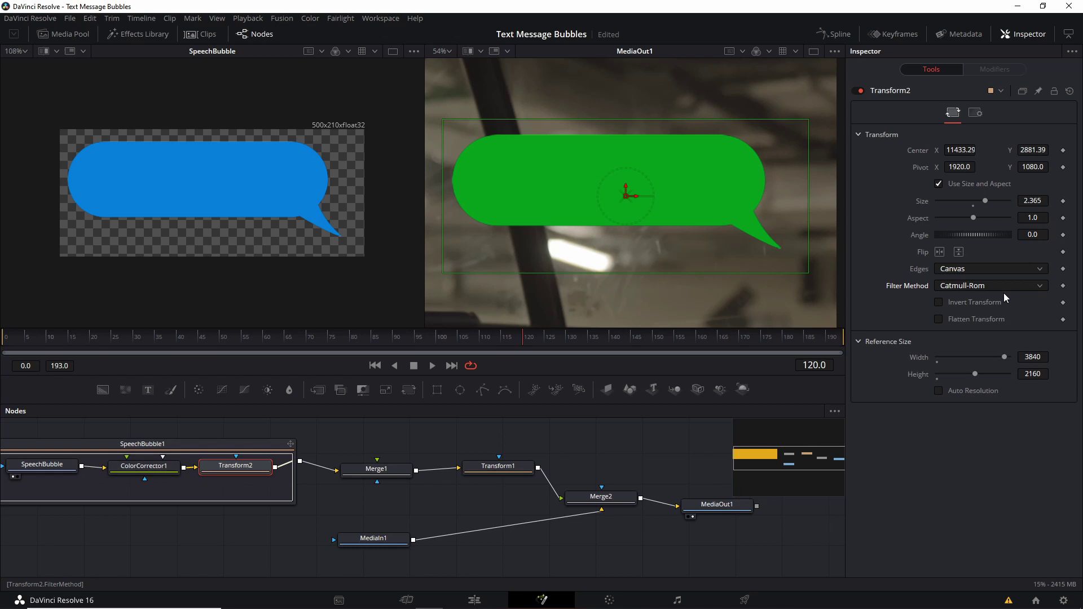
key("ctrl+f")
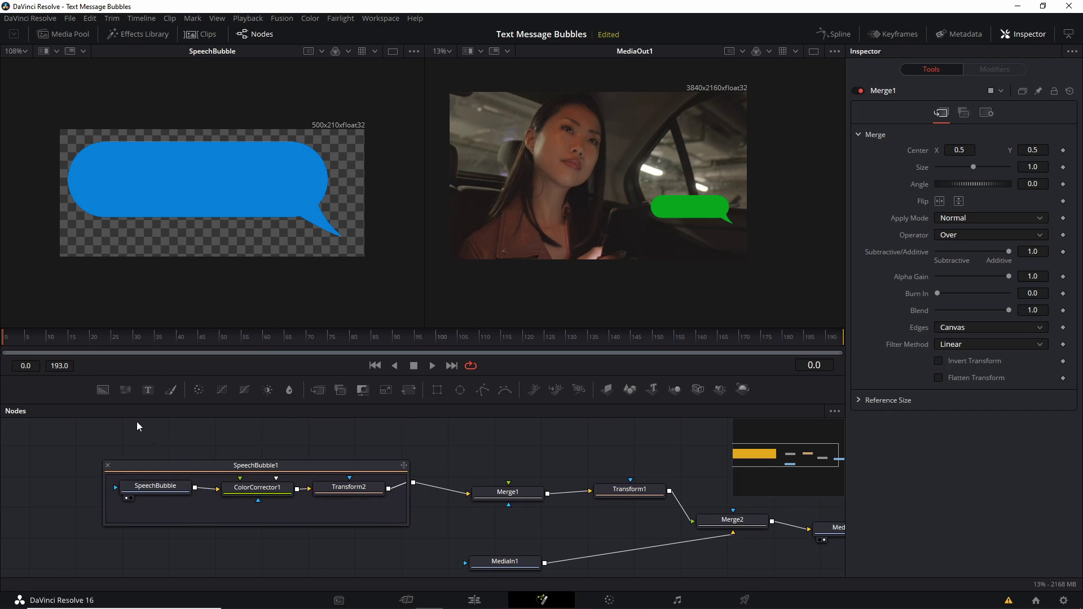
Add a Text+ node feeding Merge1's foreground and rename it TextMessage1.
left_click(148, 390)
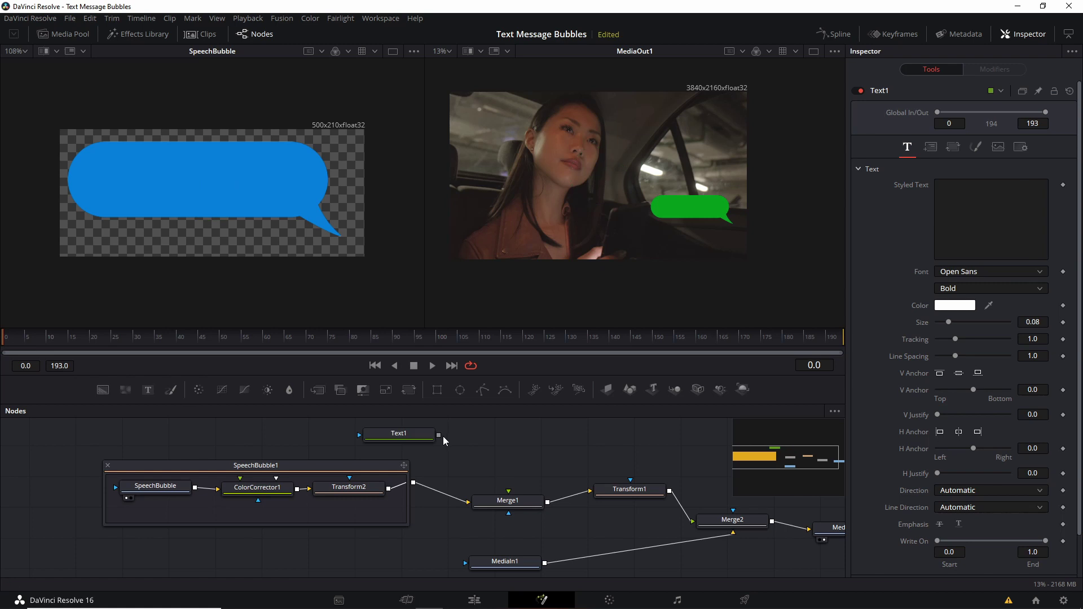
left_click_drag(439, 435, 510, 493)
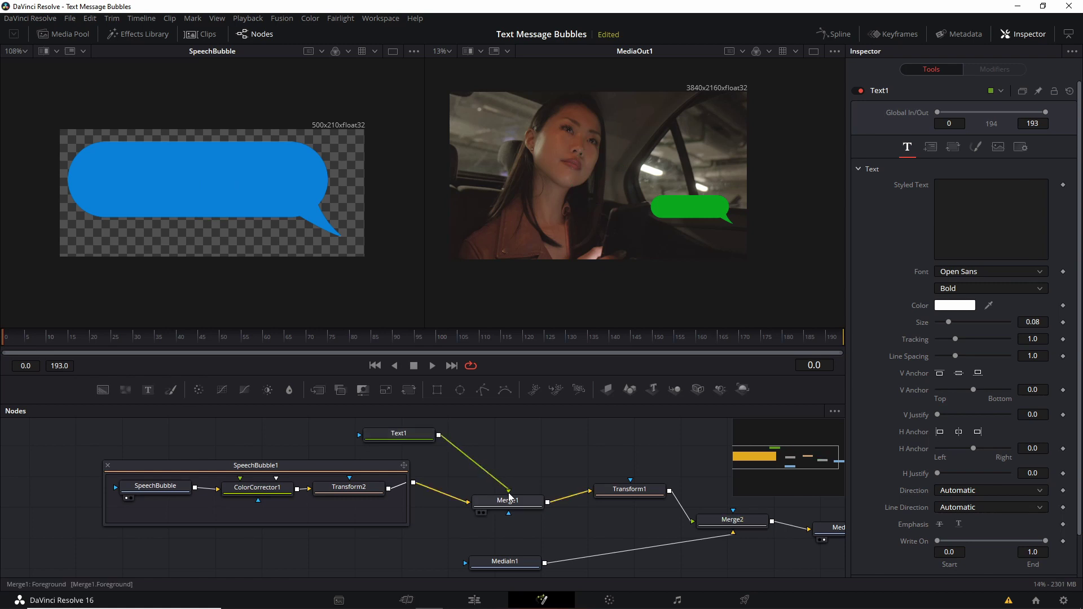
left_click(431, 436)
key("F2")
type("TextMessage1")
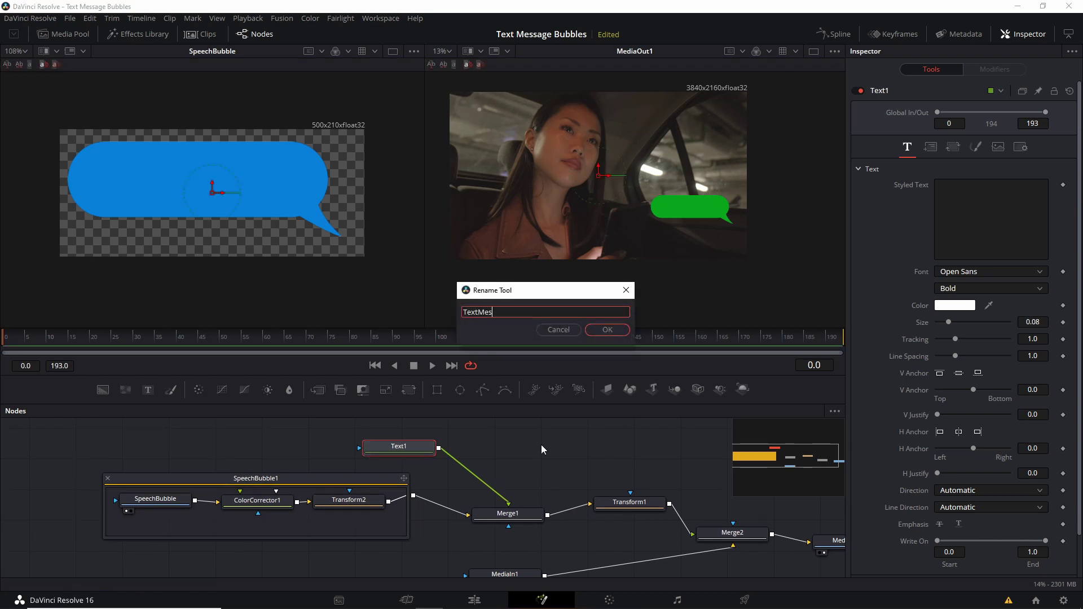
key("Return")
left_click(960, 237)
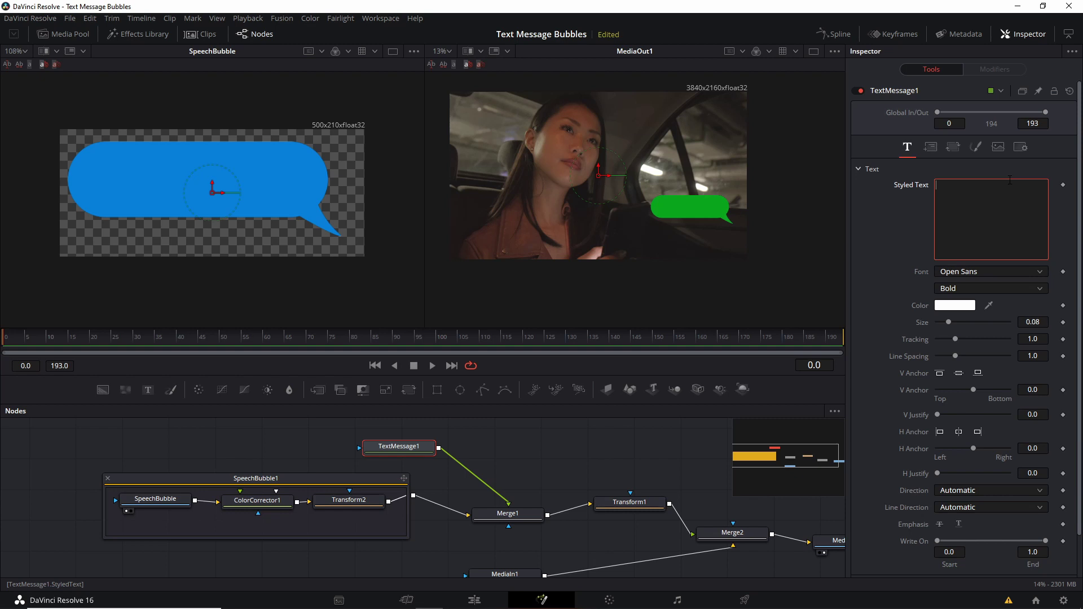
Enter 'There's a problem at the office. Can you be in at 10?' with a line break after 'office.'.
type("There's a problem at the of")
type("fice. Can you be in 1")
key("BackSpace")
type("at 10?")
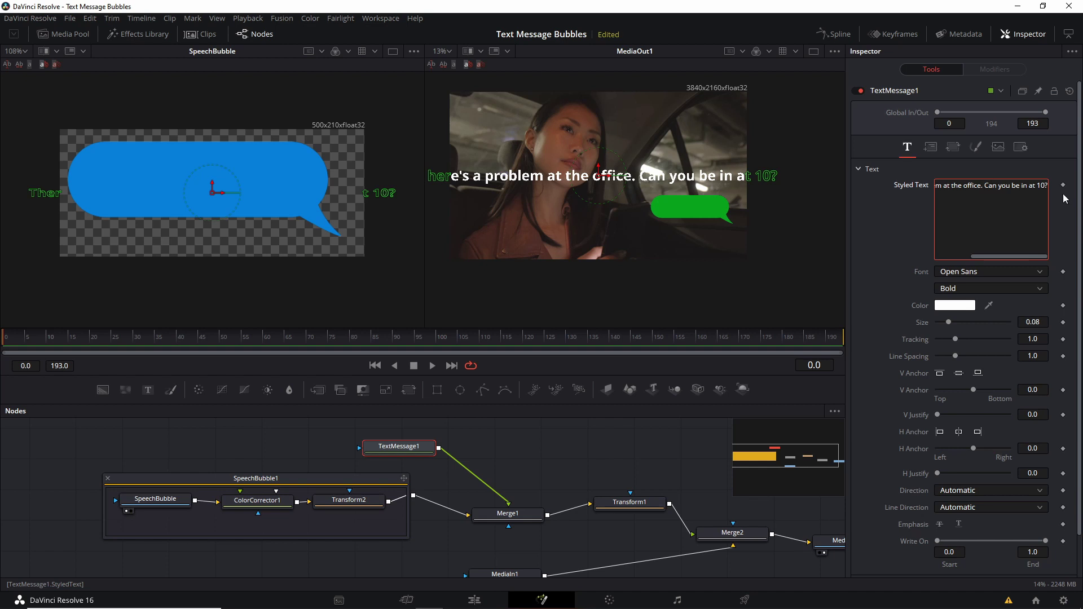
key("Return")
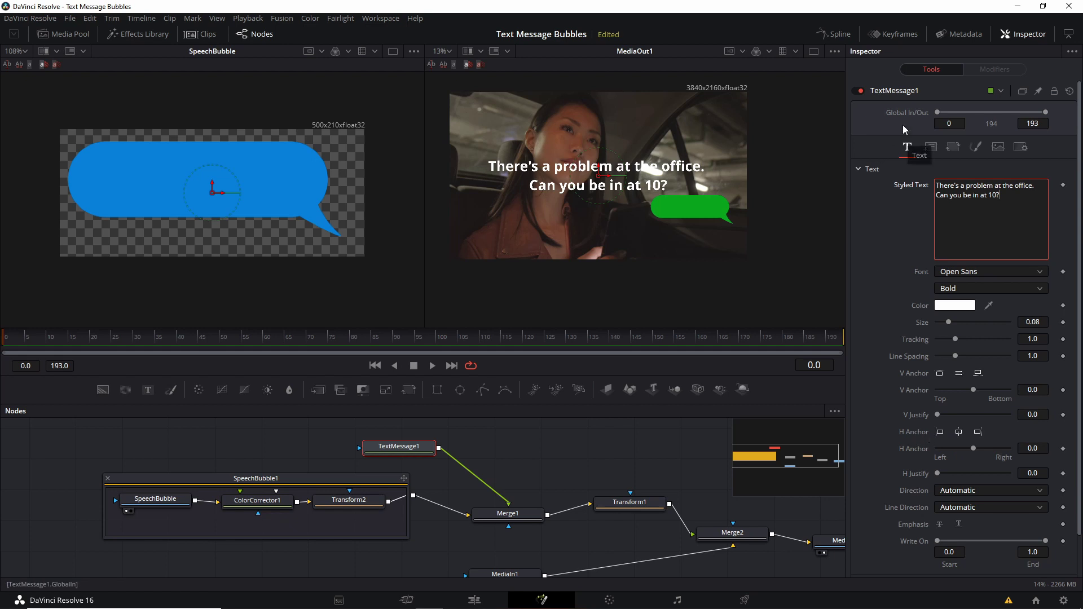
Left-anchor the message, shrink it, and move it right over the bubble.
left_click(939, 432)
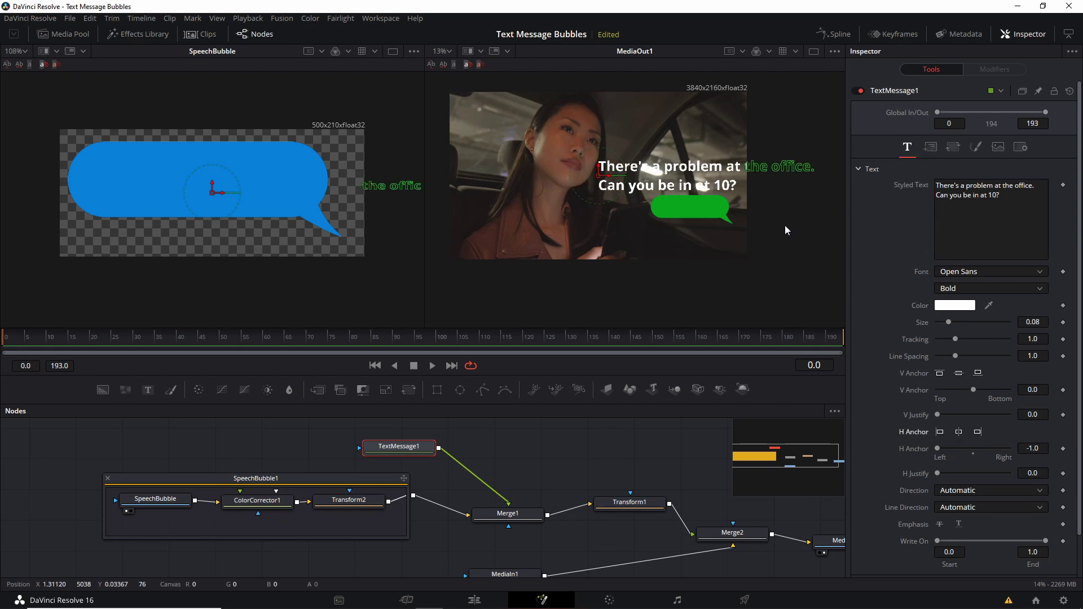
left_click_drag(766, 217, 755, 215)
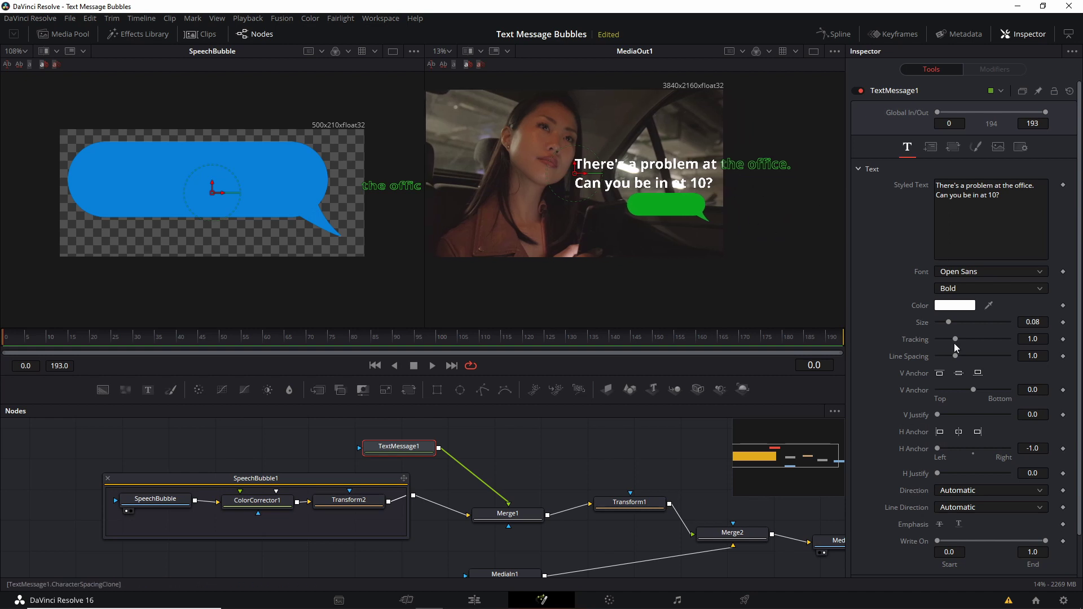
left_click_drag(949, 321, 945, 323)
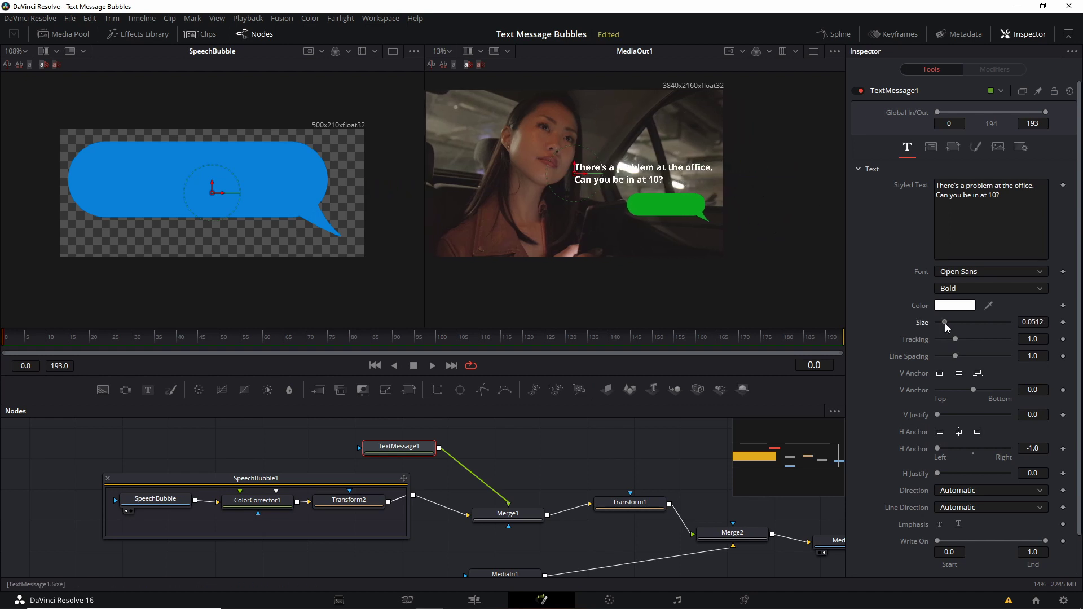
left_click_drag(581, 176, 637, 198)
left_click_drag(945, 322, 944, 323)
Set Transform2 Size to 3.0 and reduce TextMessage1's size to about 0.0342.
left_click(337, 505)
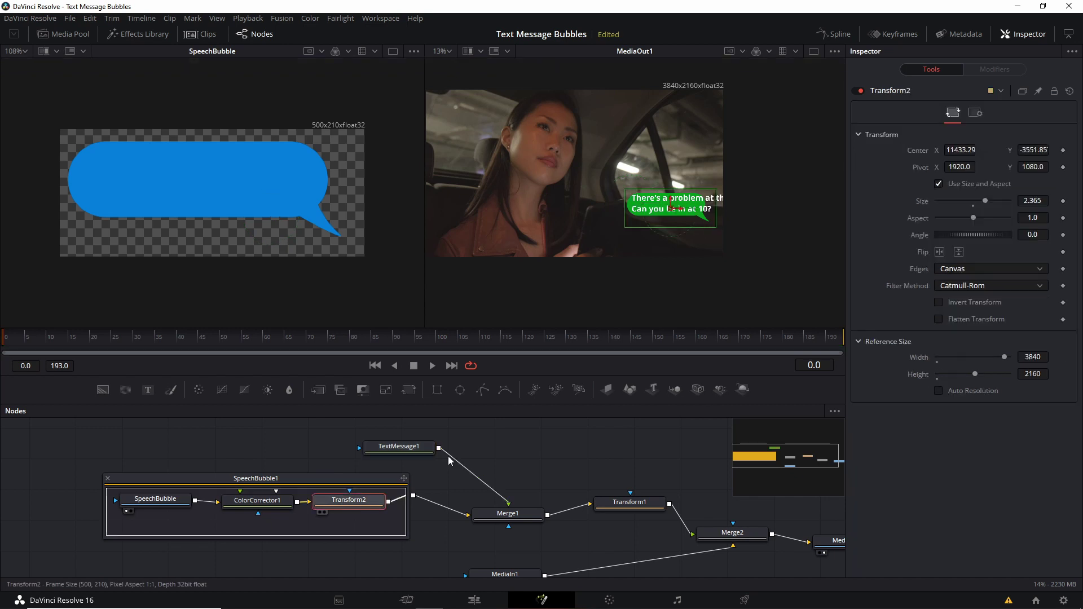
left_click_drag(1026, 201, 1029, 201)
double_click(1033, 201)
type("3")
key("Tab")
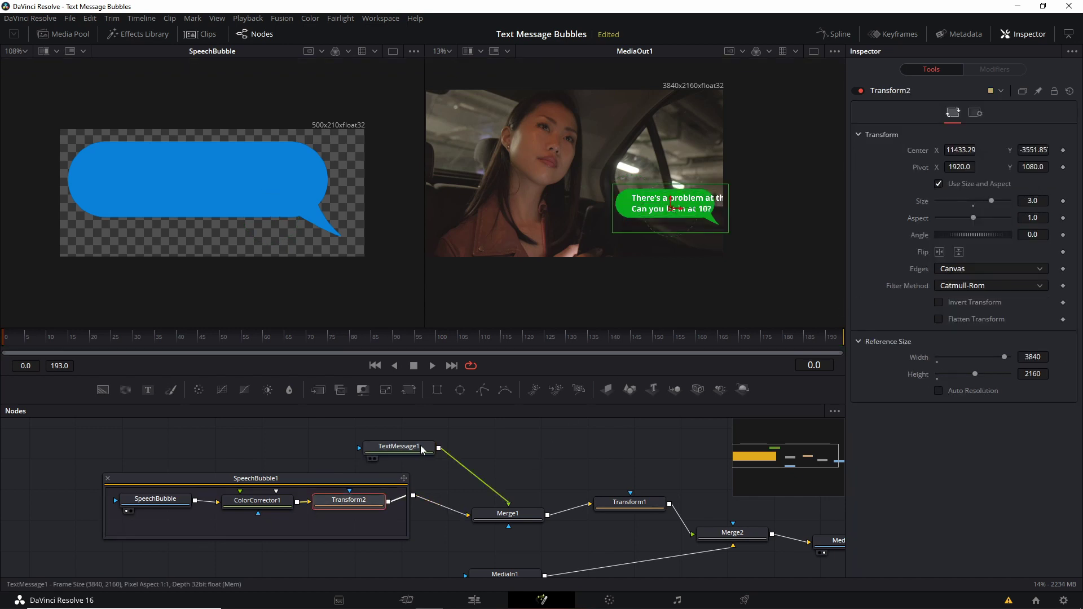
left_click(422, 449)
left_click_drag(1033, 322, 1021, 322)
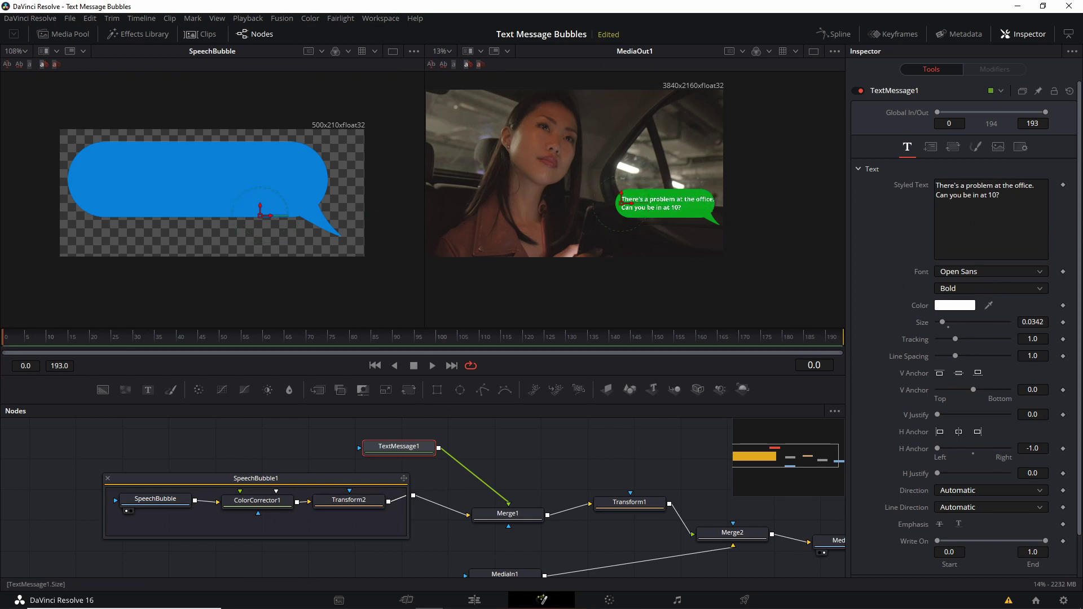
Set the message size to 0.03 and its font to Courier New.
double_click(1043, 322)
type("0.03")
key("Tab")
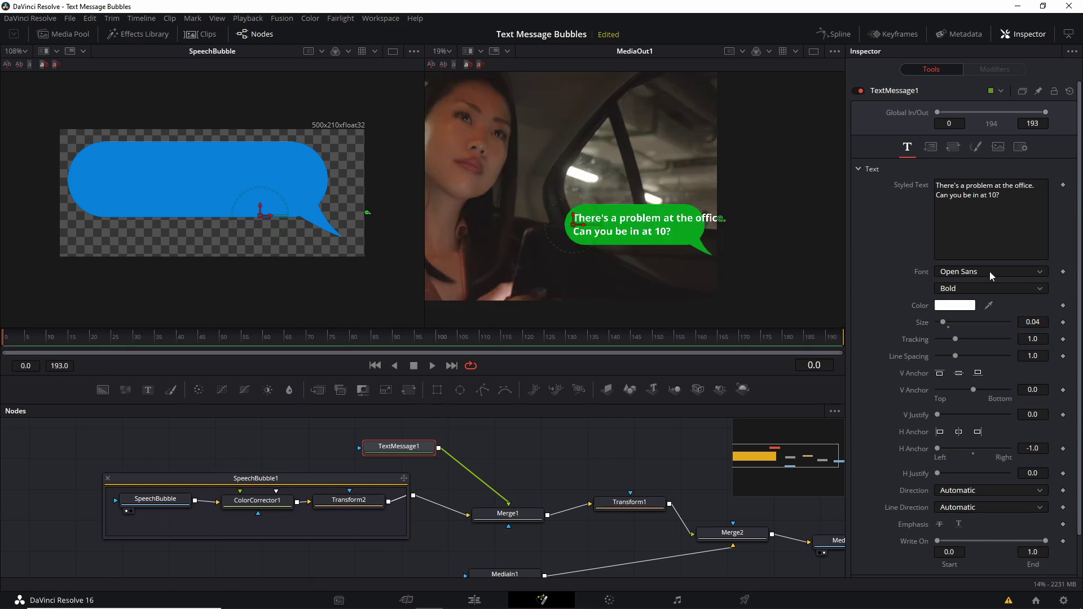
left_click(990, 271)
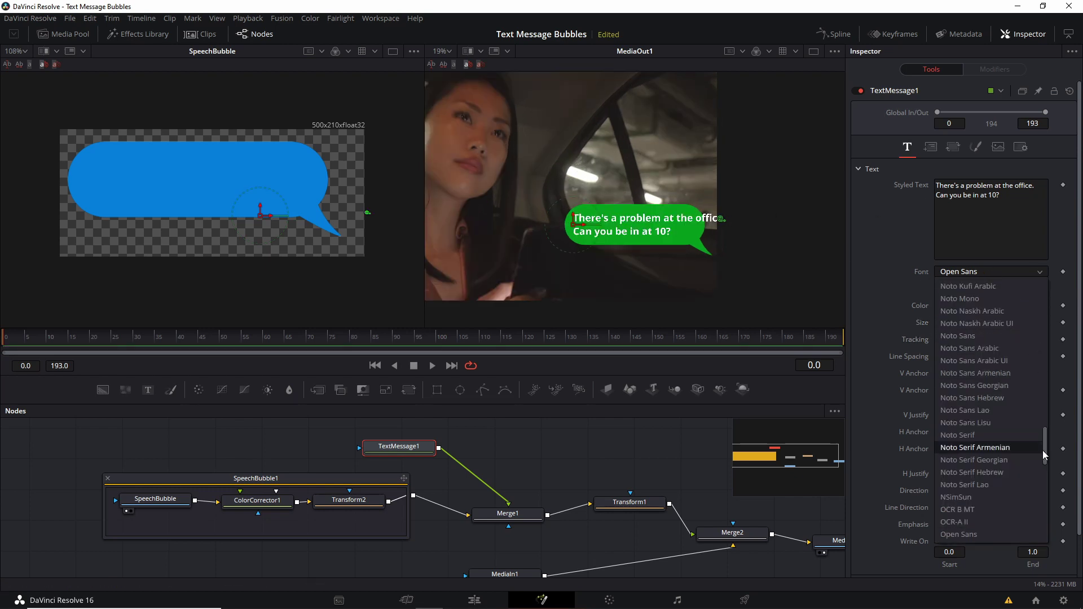
left_click_drag(1044, 453, 1057, 324)
left_click(1009, 396)
Lower the message text size to 0.025.
double_click(1036, 322)
key("BackSpace")
key("BackSpace")
key("BackSpace")
type(".0")
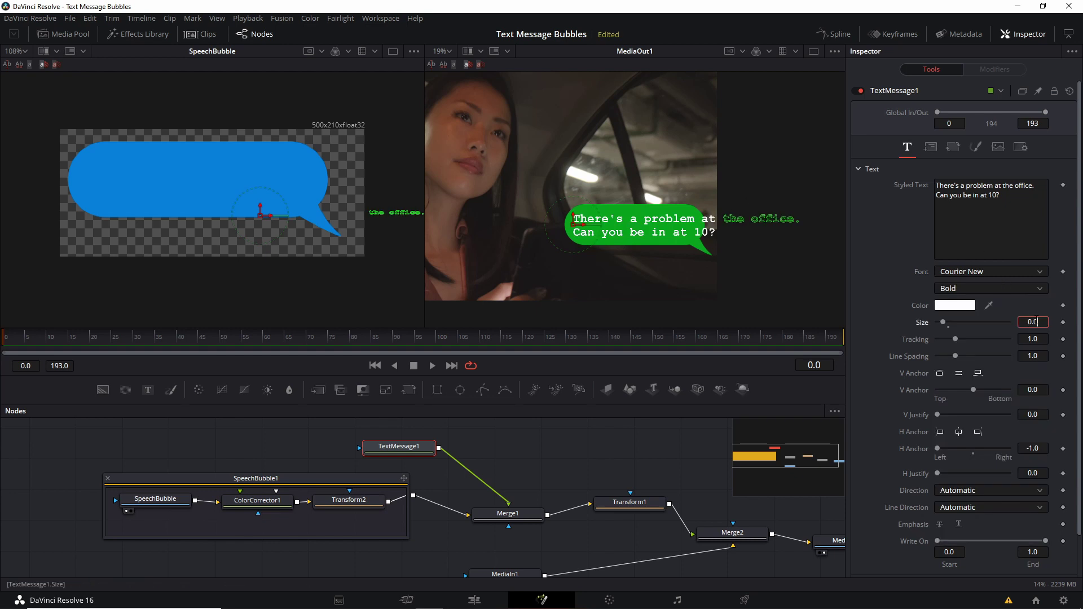
type("25")
key("Tab")
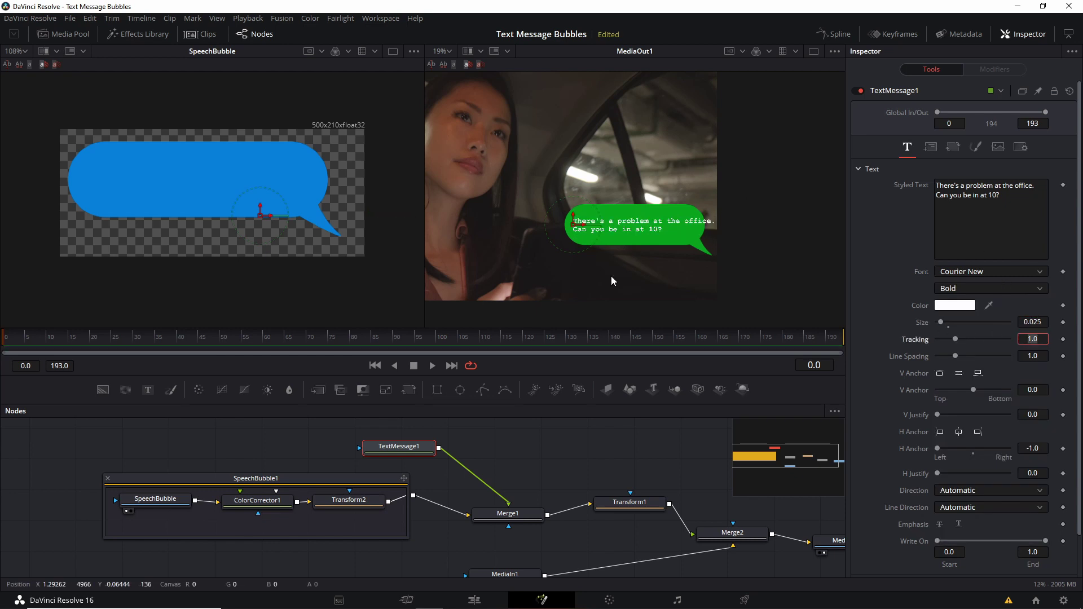
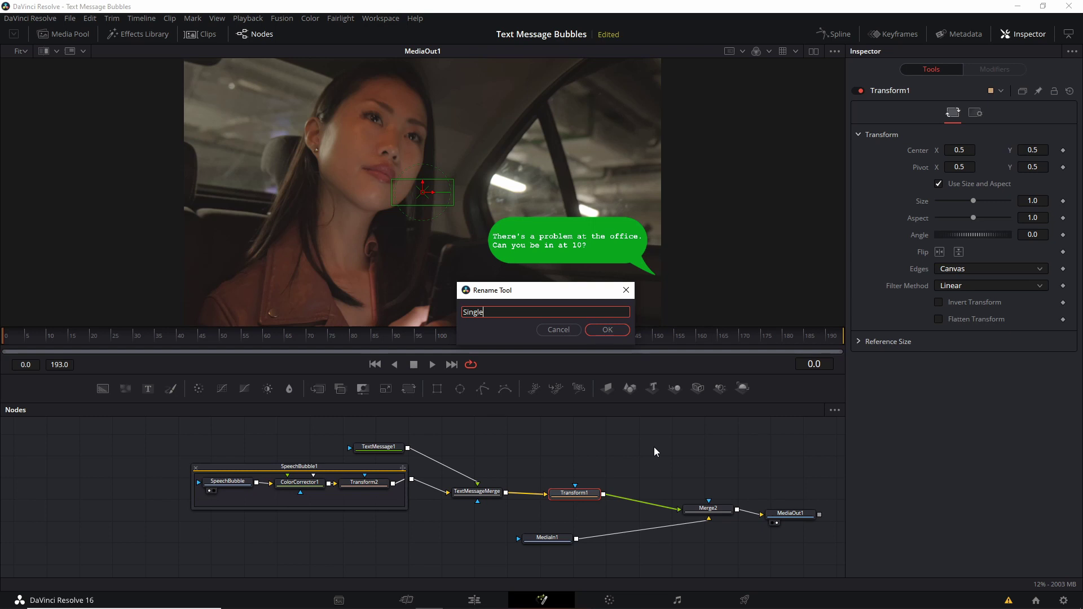
Name the transform SingleMessageTransform1 and select the SpeechBubble1 group.
type("orm1")
key("Return")
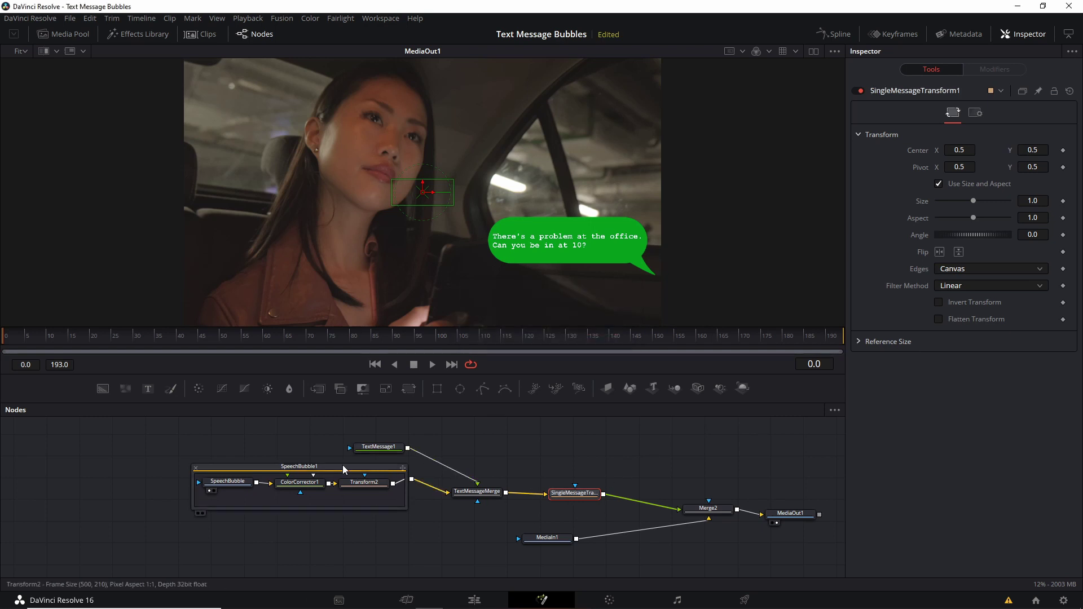
left_click_drag(181, 433, 578, 512)
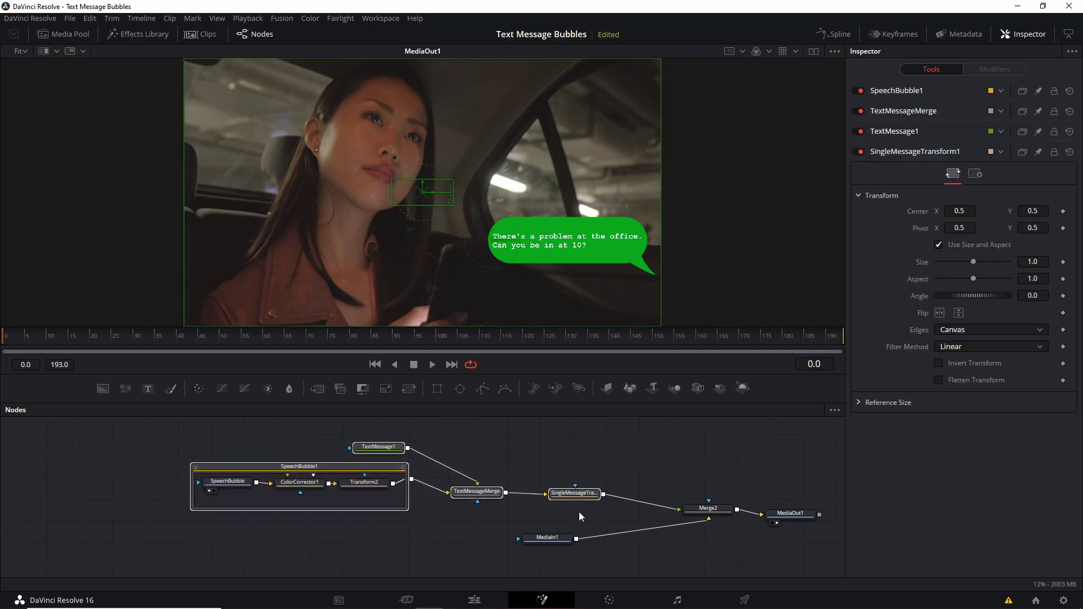
left_click(384, 469)
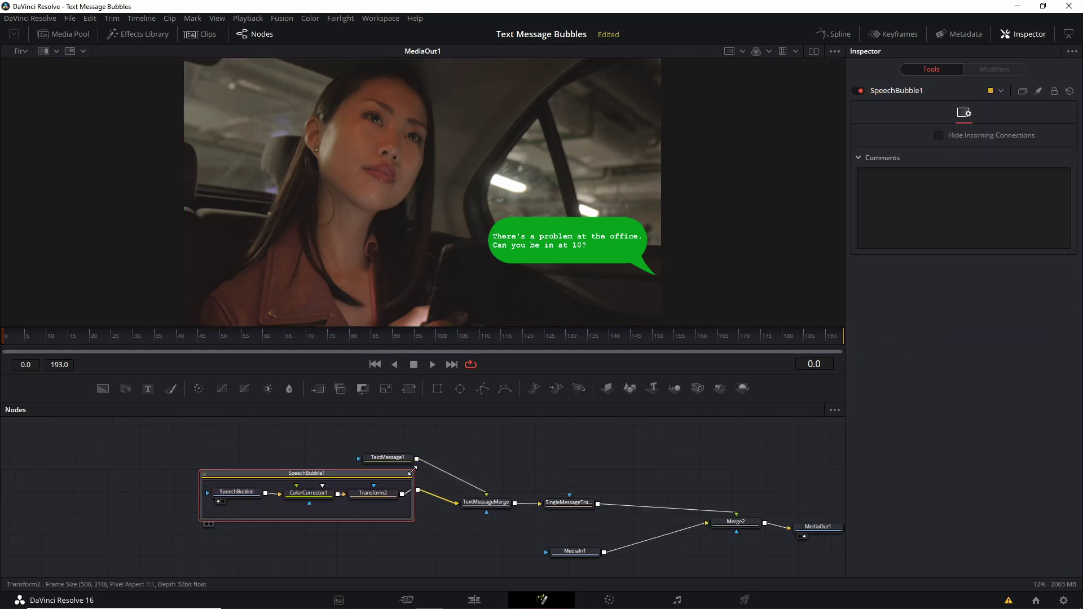
Enlarge the SpeechBubble1 group over the message nodes and move it to the graph's left side.
left_click_drag(412, 468, 624, 438)
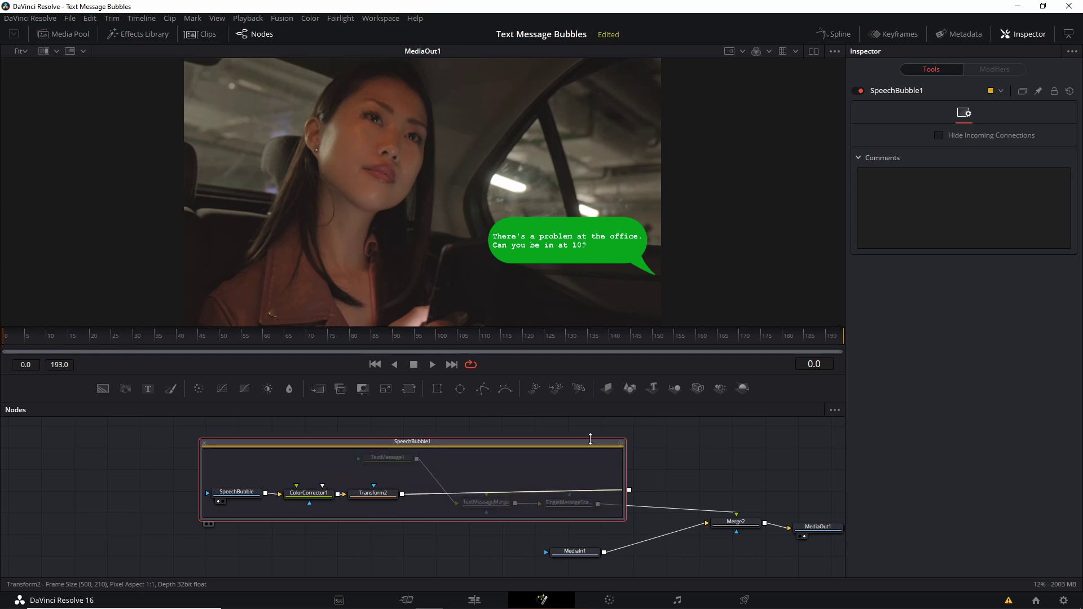
left_click_drag(533, 442, 428, 469)
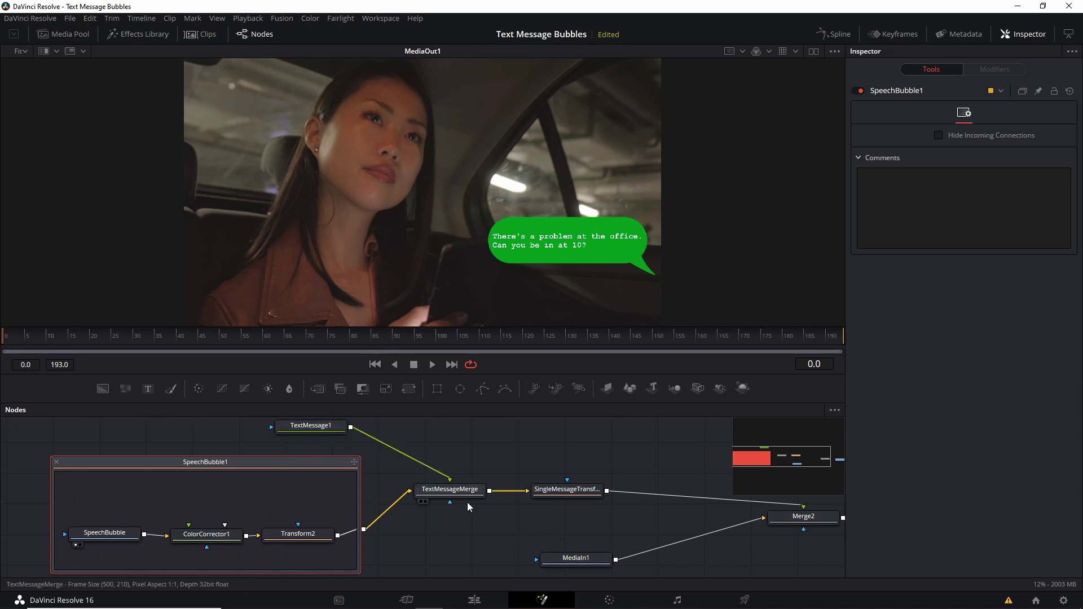
right_click(293, 462)
Ungroup SpeechBubble1, then group all six bubble and text nodes as Message1.
left_click(335, 263)
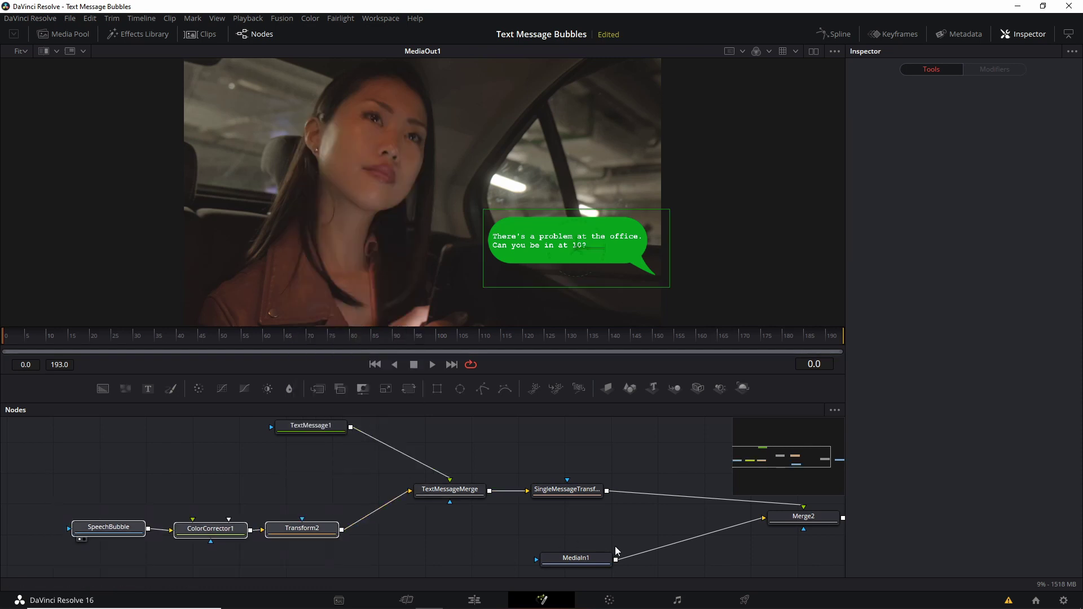
left_click_drag(618, 529, 93, 432)
left_click(309, 428)
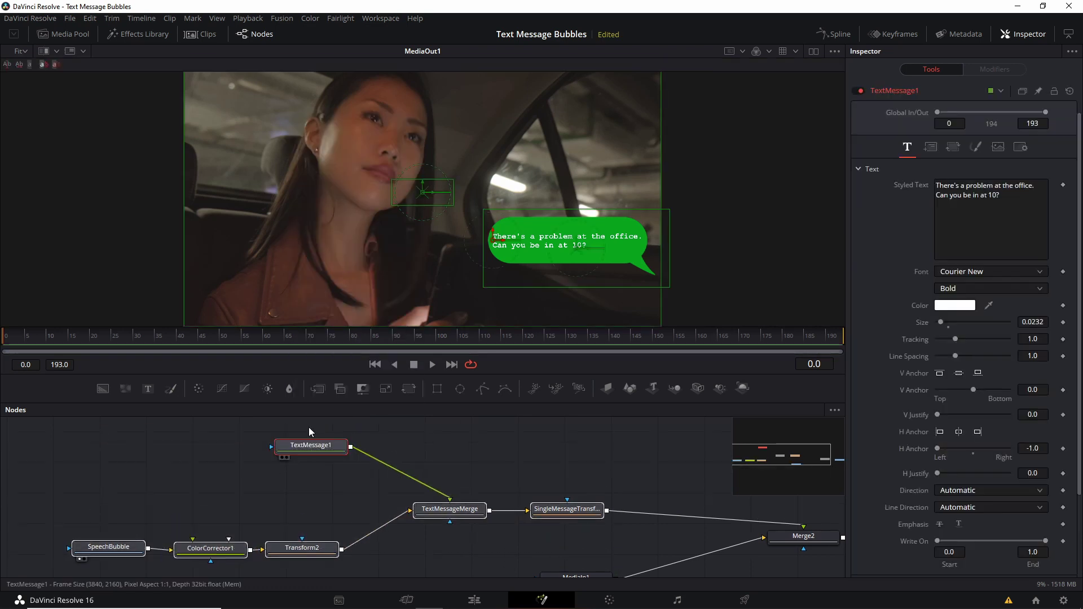
right_click(309, 449)
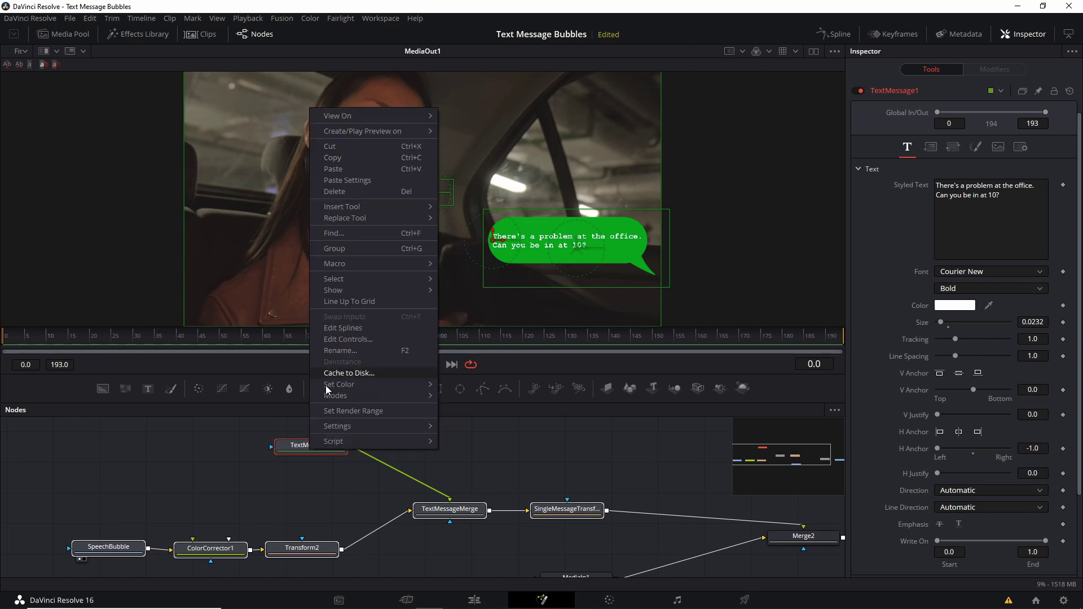
left_click(353, 246)
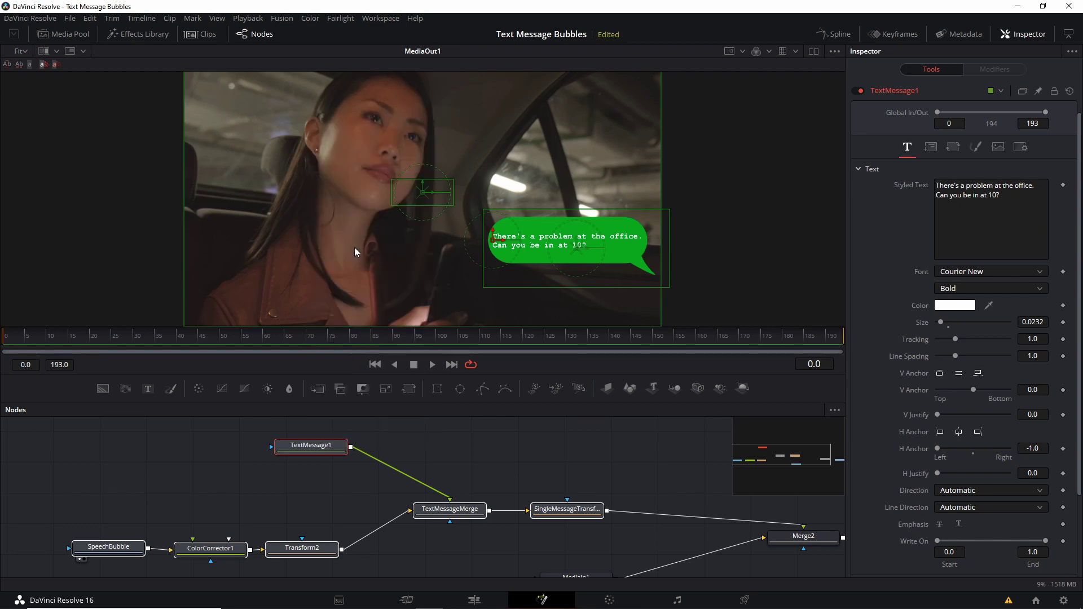
key("F2")
type("Message1")
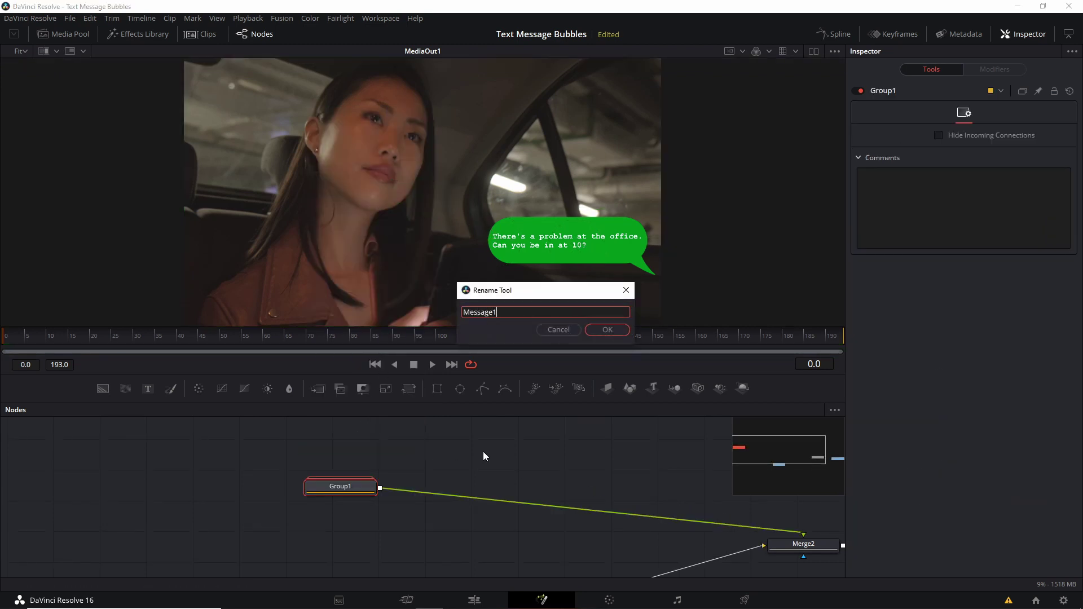
key("Return")
Rename Merge2 to FinalMerge and tidy the Message1 group's node positions.
double_click(350, 487)
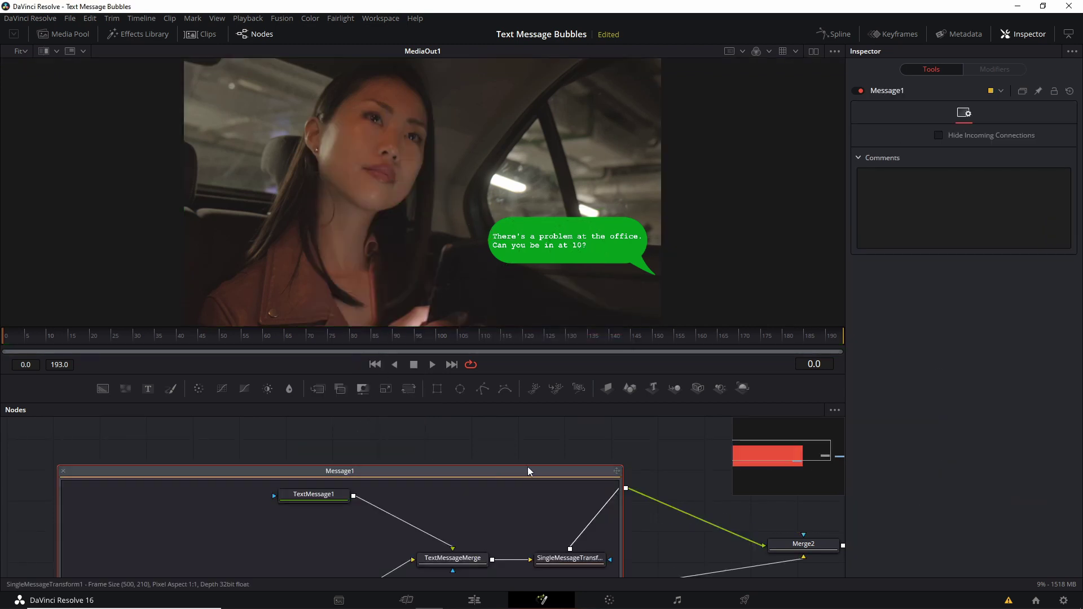
left_click_drag(532, 470, 481, 449)
scroll(686, 478, "down", 5)
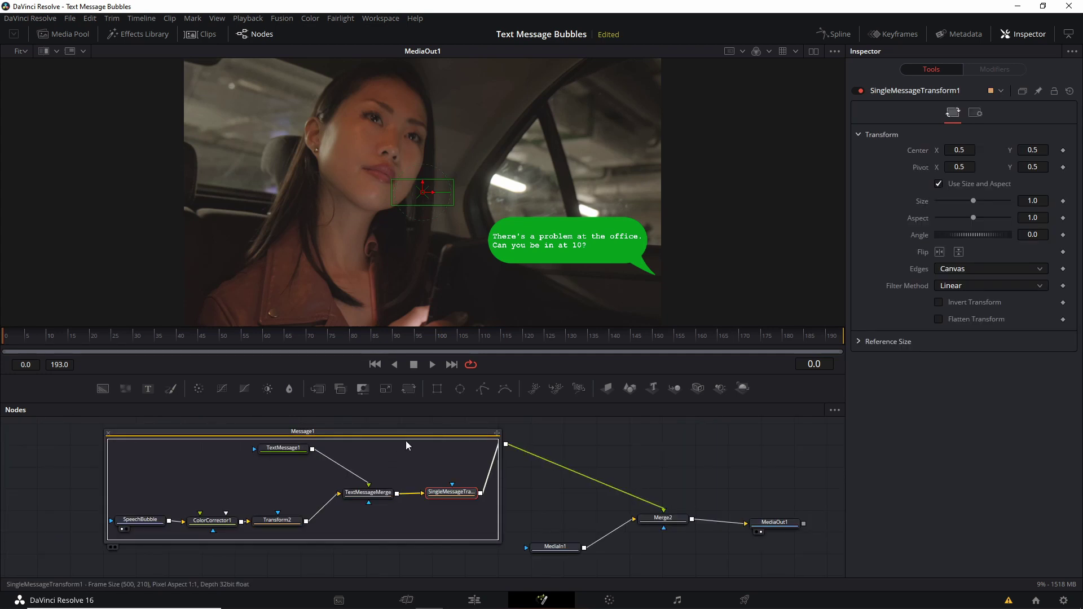
left_click_drag(663, 521, 685, 540)
key("F2")
type("FinalMerge")
key("Return")
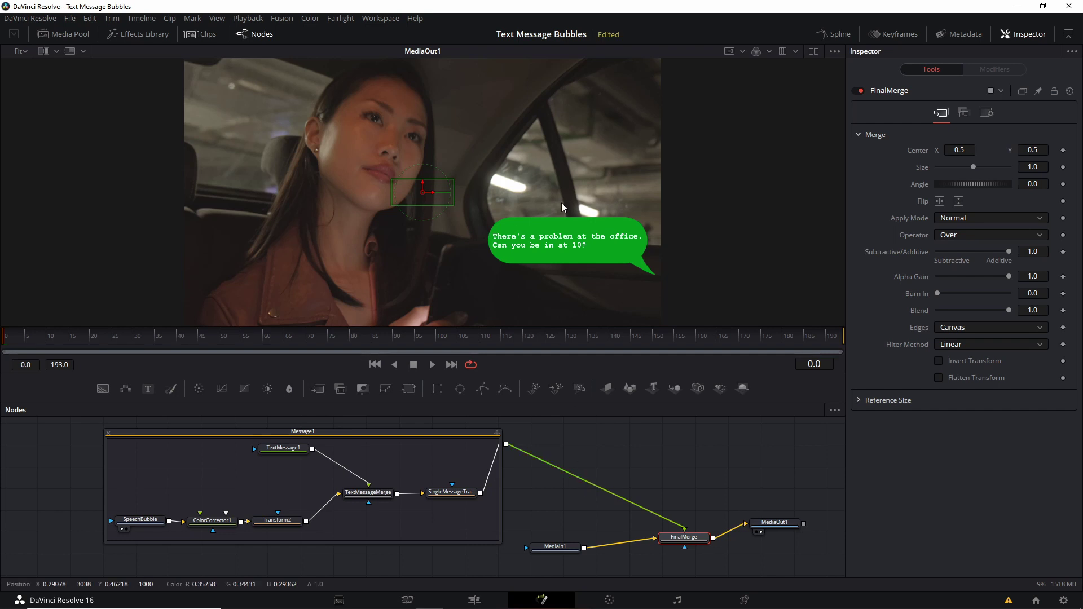
left_click_drag(463, 494, 451, 496)
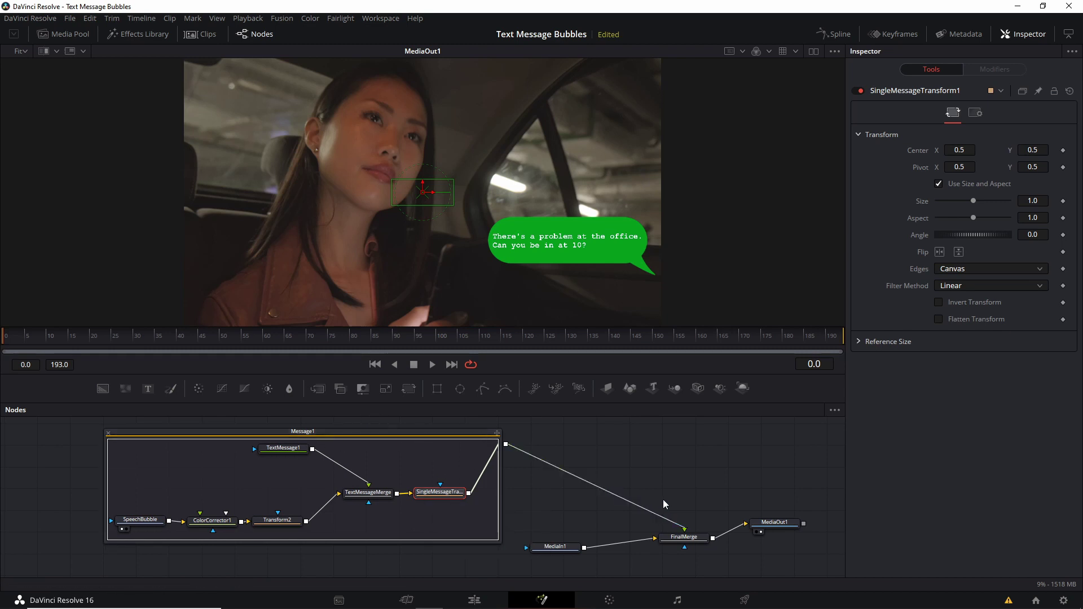
Add a new Merge node to the node graph.
right_click(592, 458)
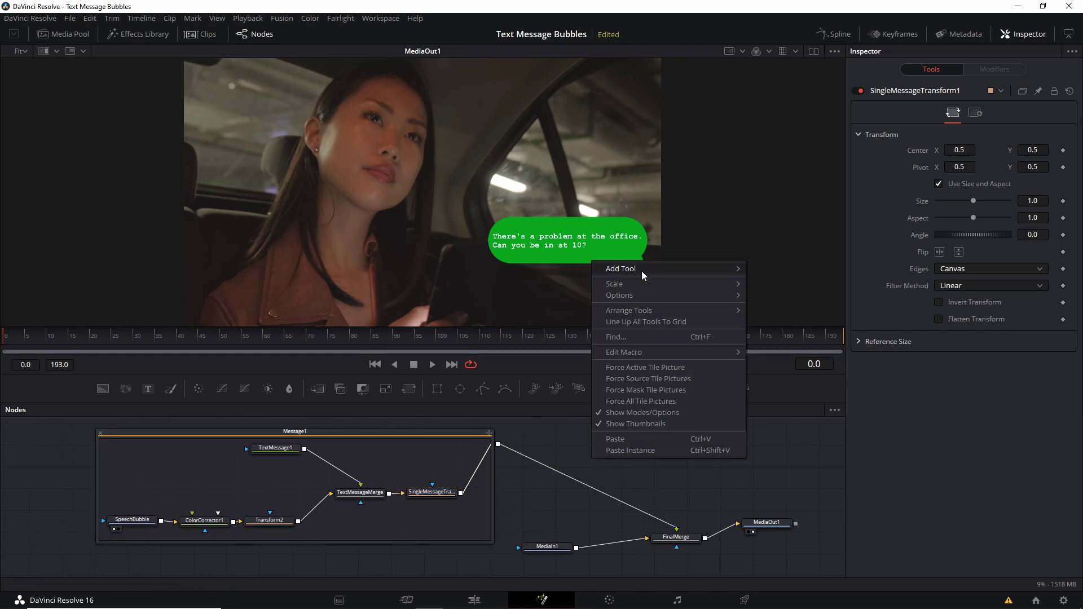
mouse_move(642, 270)
mouse_move(810, 240)
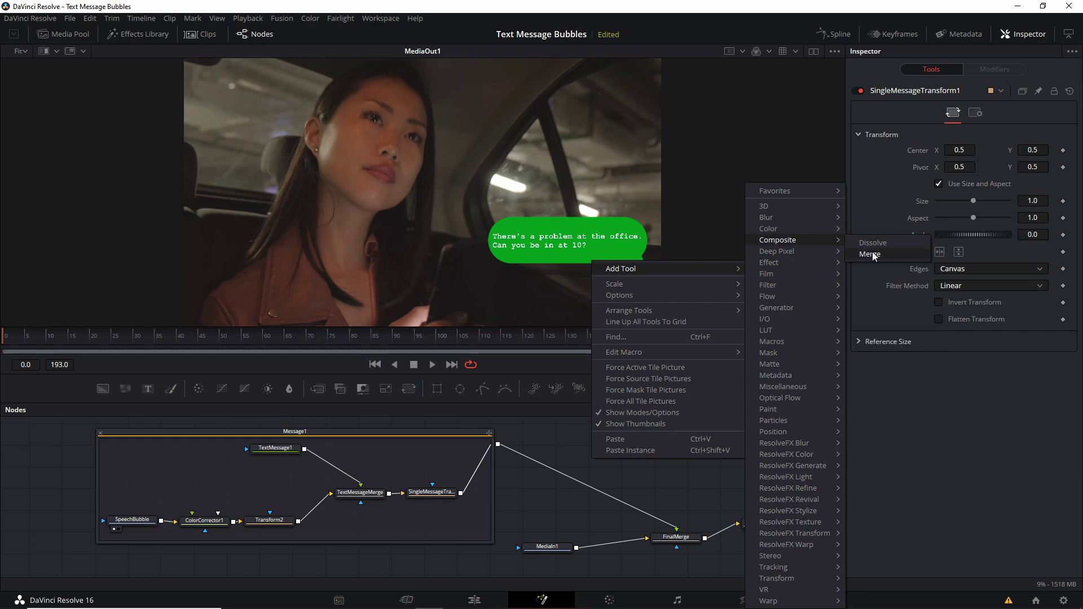
left_click(871, 255)
Add a Transform node beside the merge and name it AllMessageTransform.
right_click(652, 468)
mouse_move(756, 275)
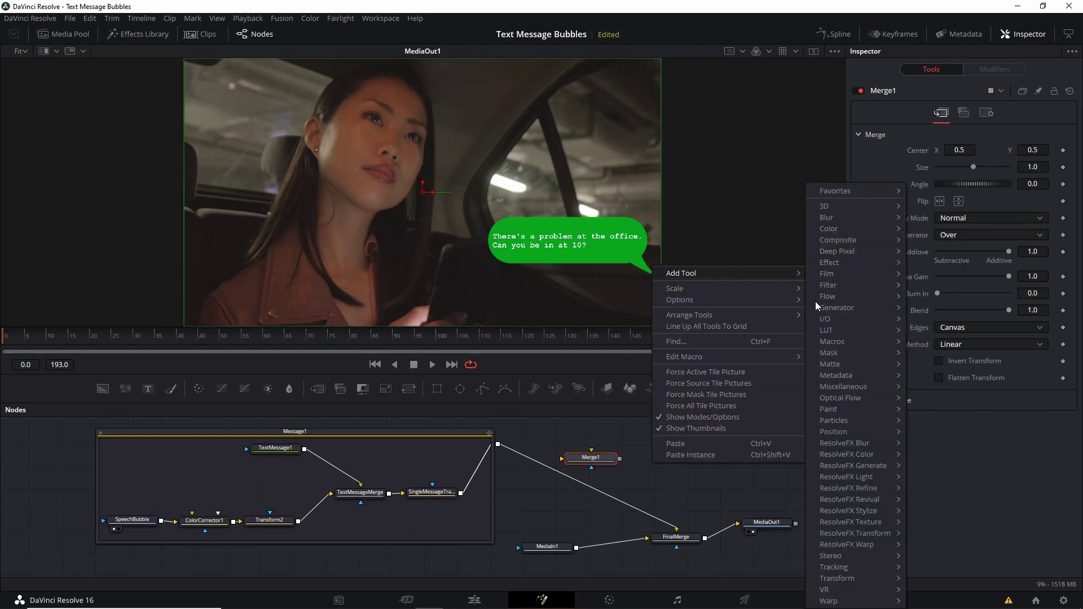
mouse_move(841, 578)
left_click(936, 601)
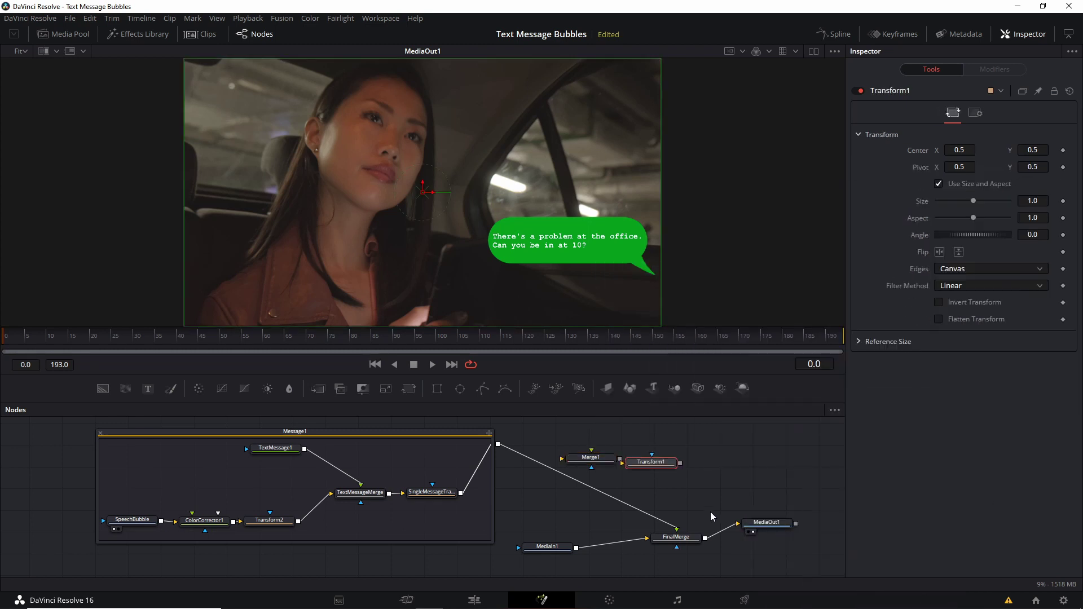
key("F2")
type("AllMessageTransform")
key("Return")
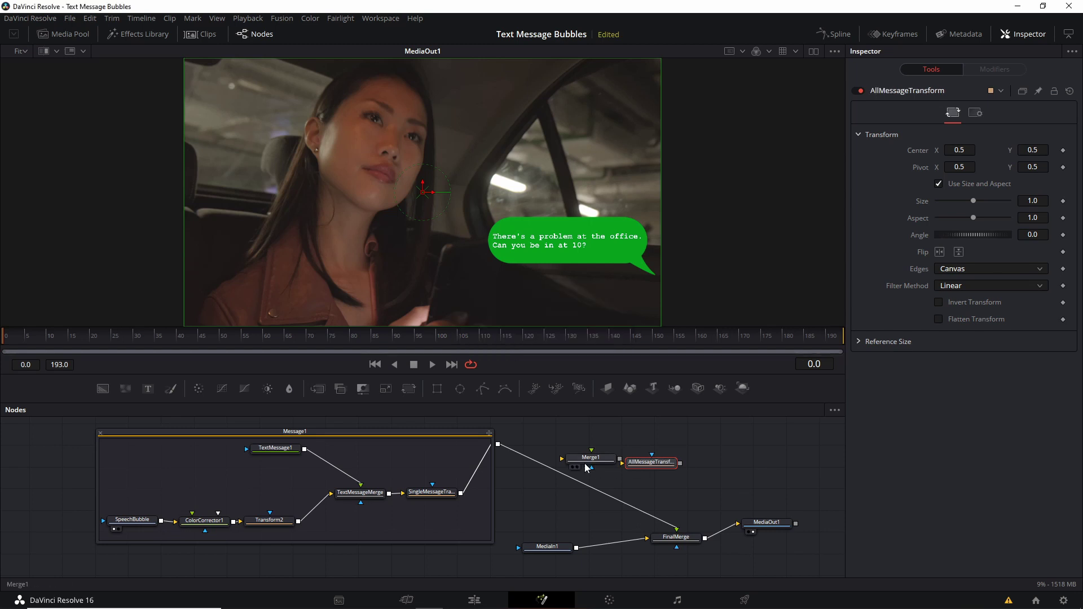
Rename the new merge node AllMessagesMerged.
left_click(590, 458)
key("F2")
type("AllMes")
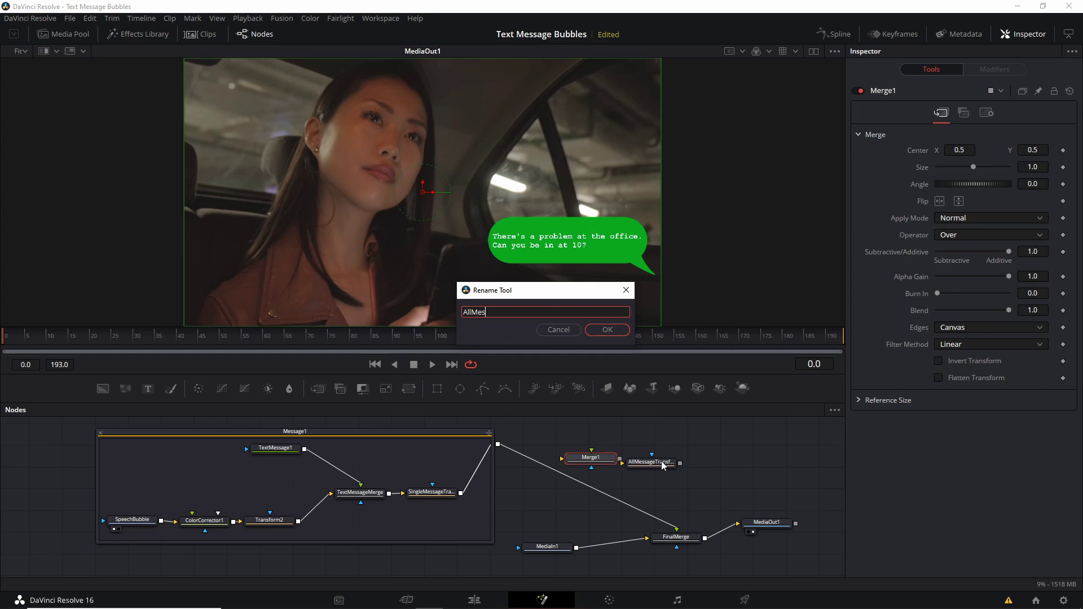
type("1")
key("Return")
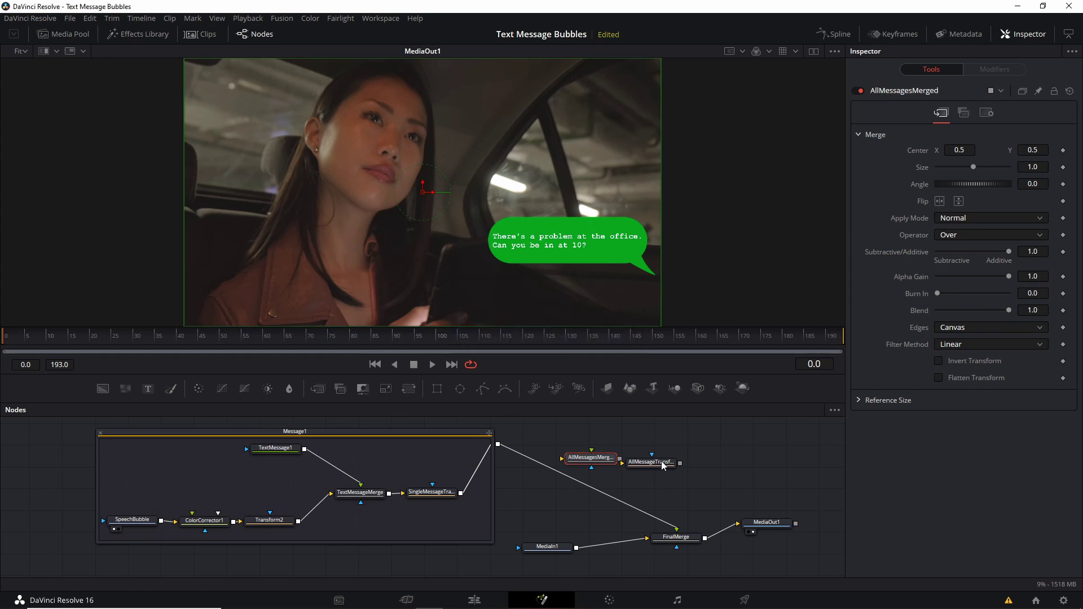
Wire Message1 through AllMessagesMerged into AllMessageTransform, disconnecting it from FinalMerge.
mouse_move(649, 465)
left_mouse_down()
mouse_move(666, 466)
mouse_move(647, 465)
left_mouse_up()
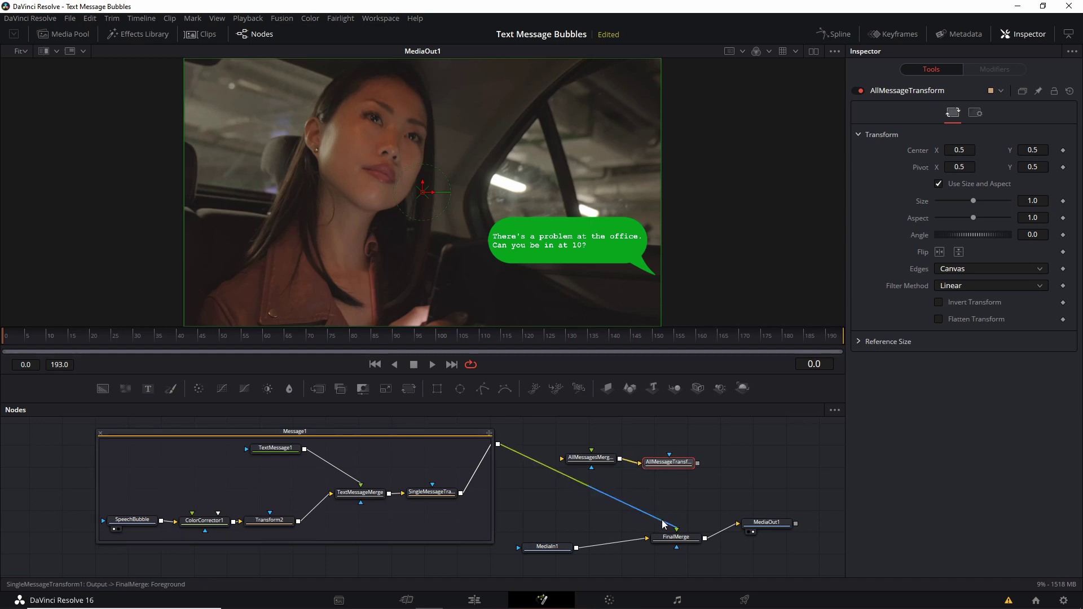
left_click_drag(661, 519, 677, 534)
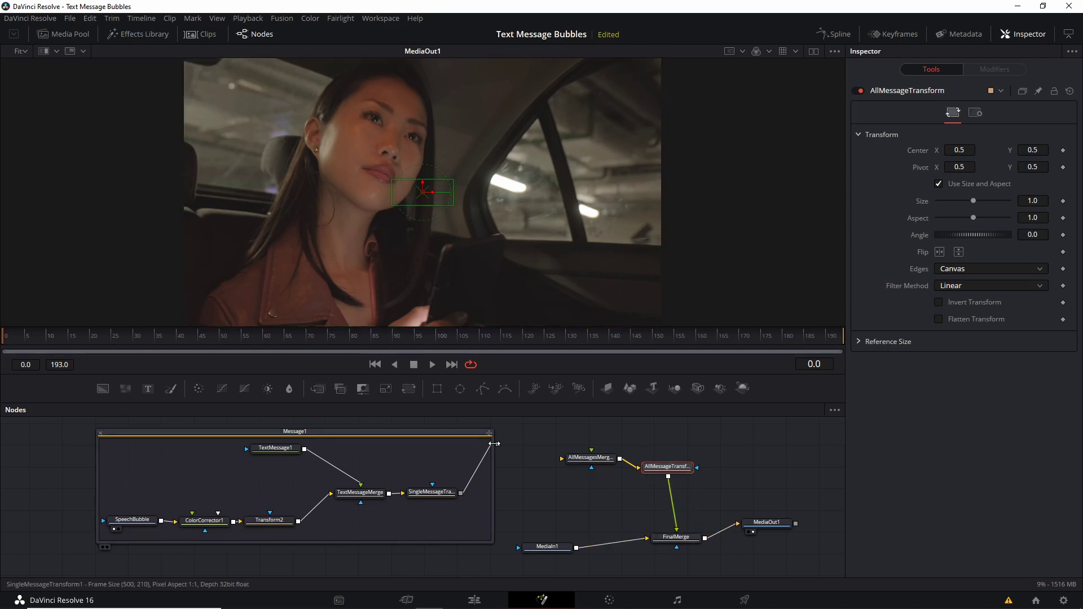
left_click_drag(498, 444, 578, 459)
mouse_move(504, 439)
left_mouse_down()
mouse_move(510, 454)
mouse_move(514, 442)
left_mouse_up()
left_click(420, 474)
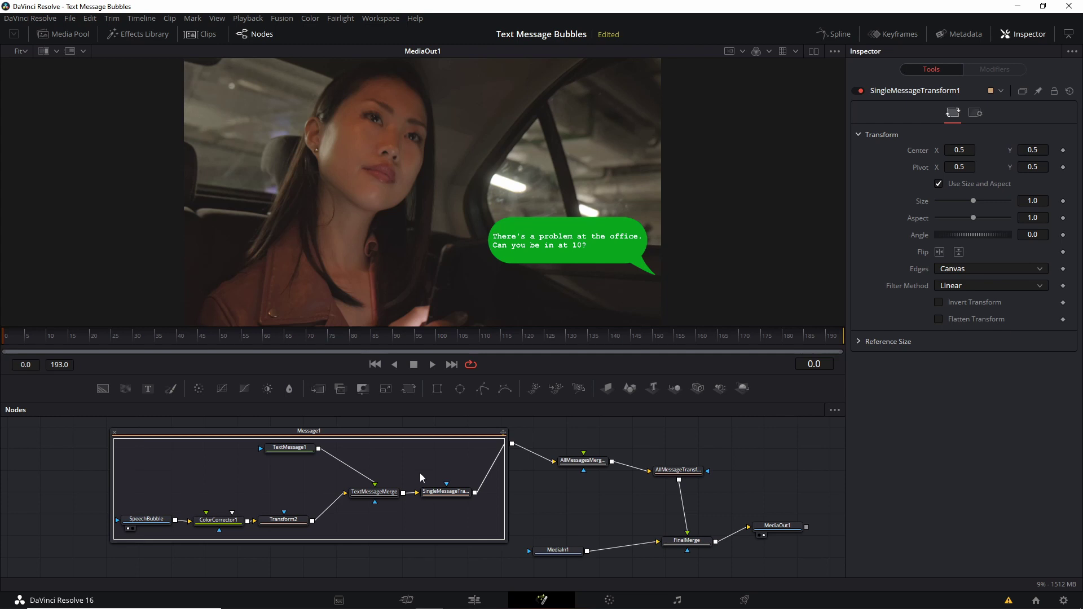
Keyframe SingleMessageTransform1's Size at 0 on frame 20 so the bubble grows to 1.0.
left_click(91, 337)
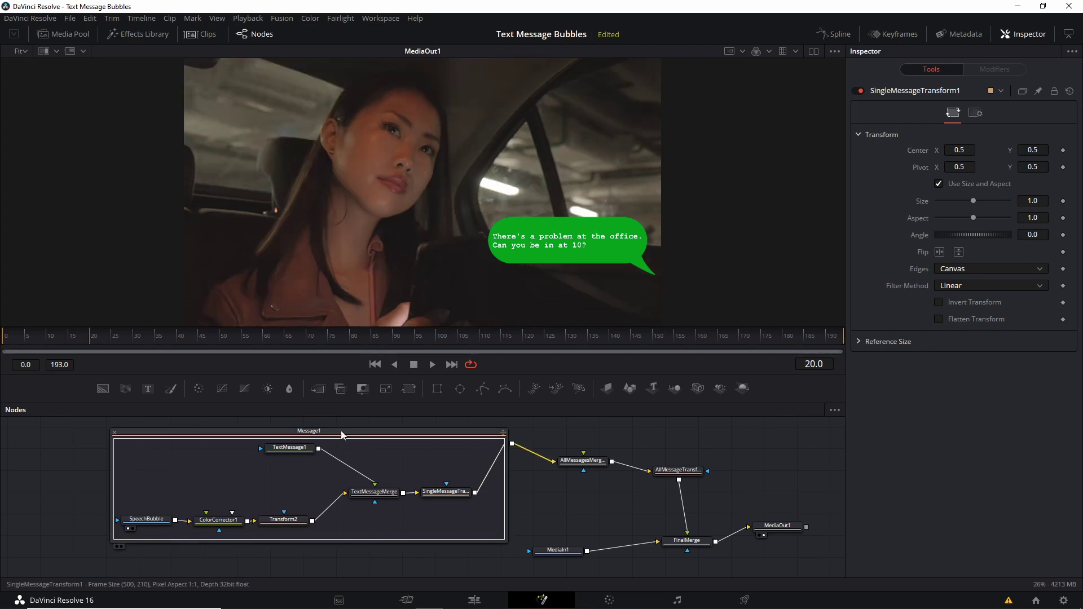
left_click(456, 492)
left_click(1063, 201)
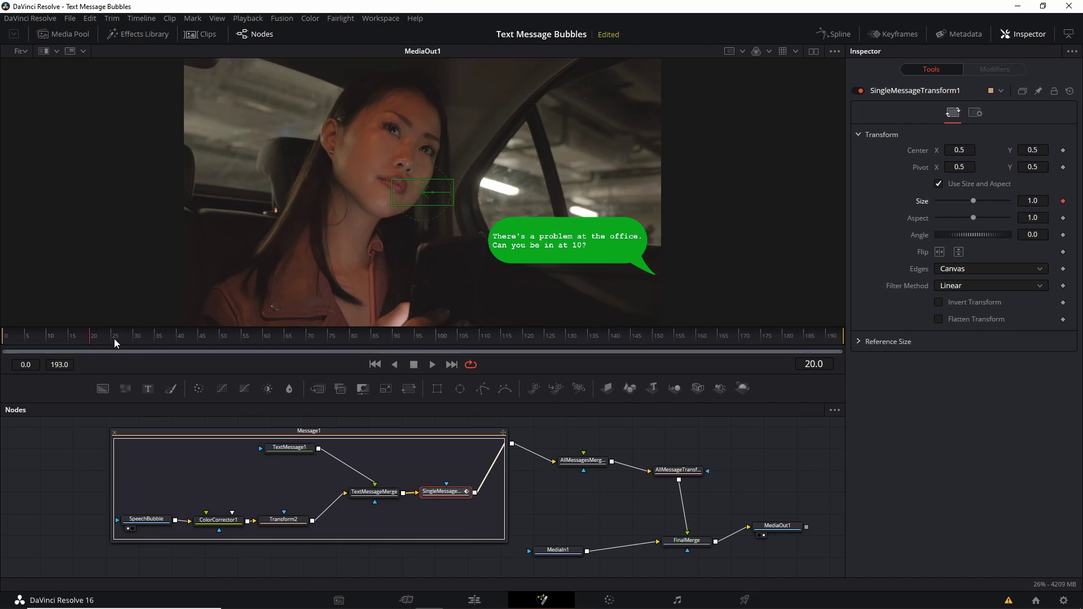
left_click(133, 338)
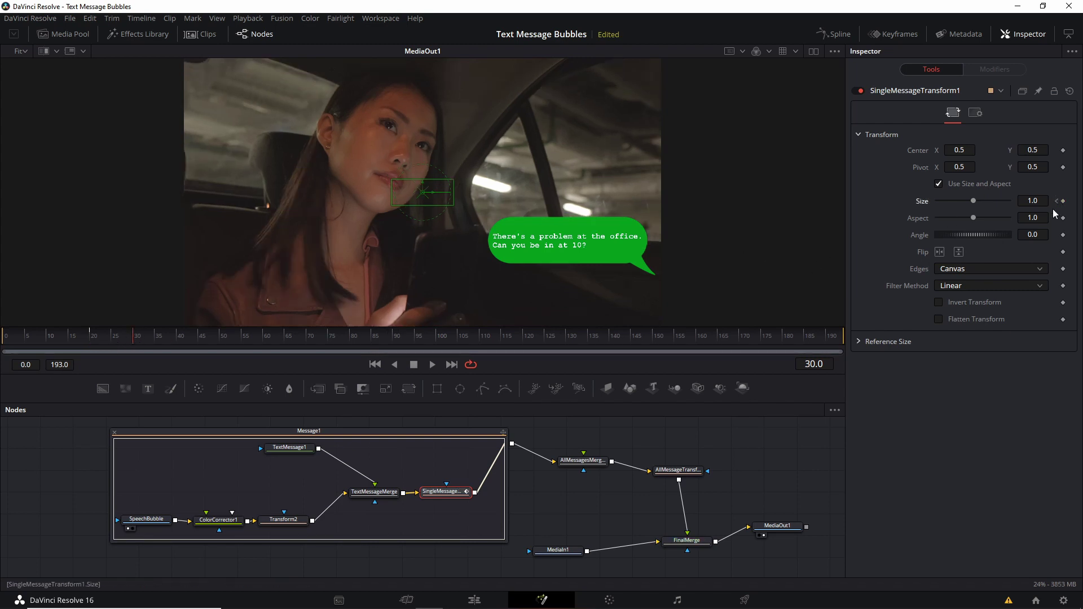
left_click(91, 338)
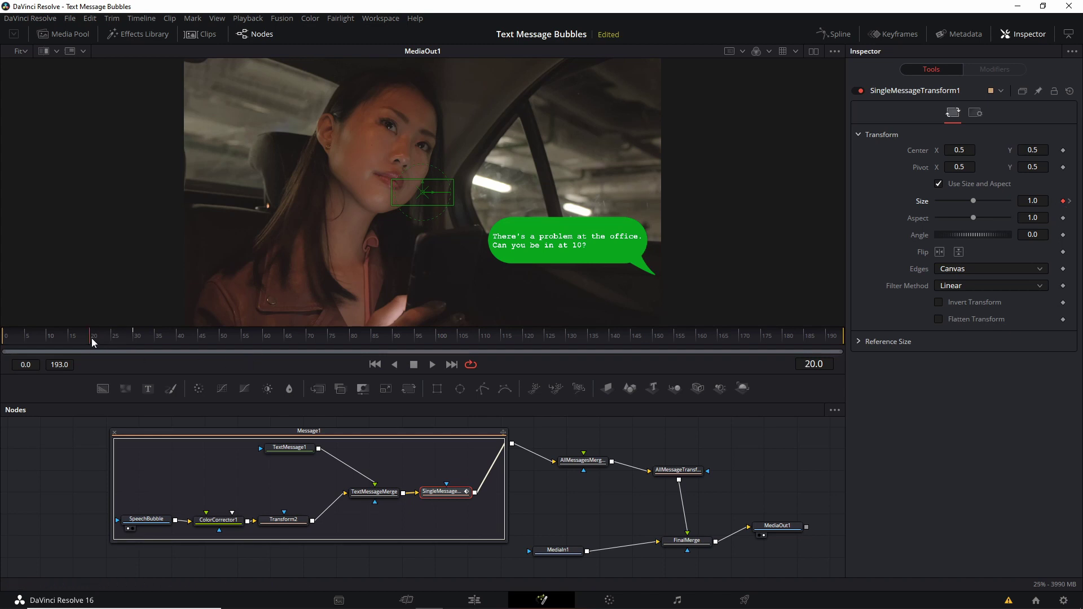
left_click(1035, 202)
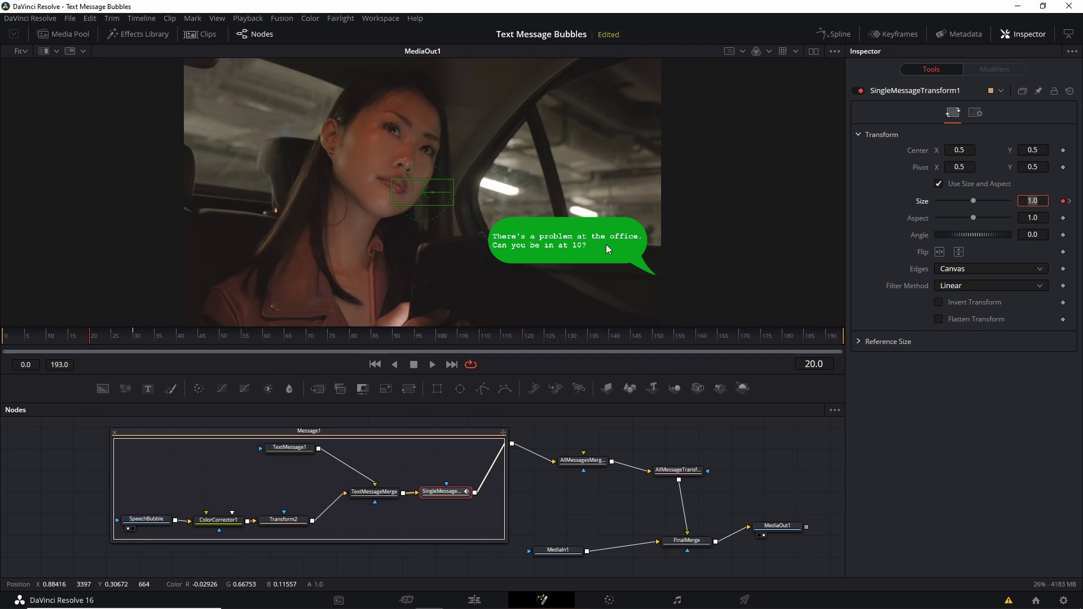
type("0")
key("Tab")
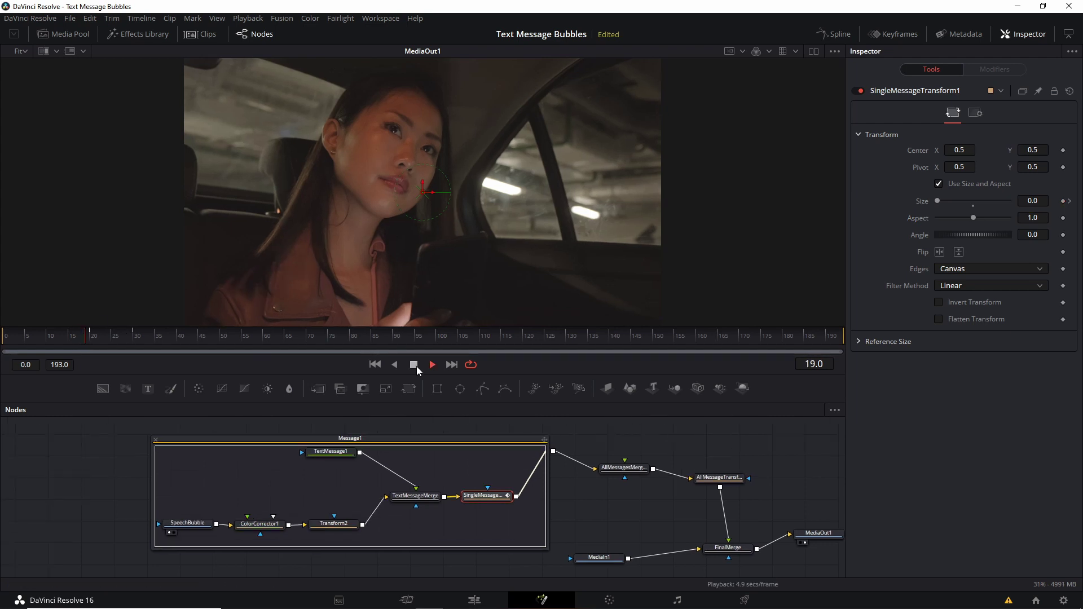
left_click(415, 365)
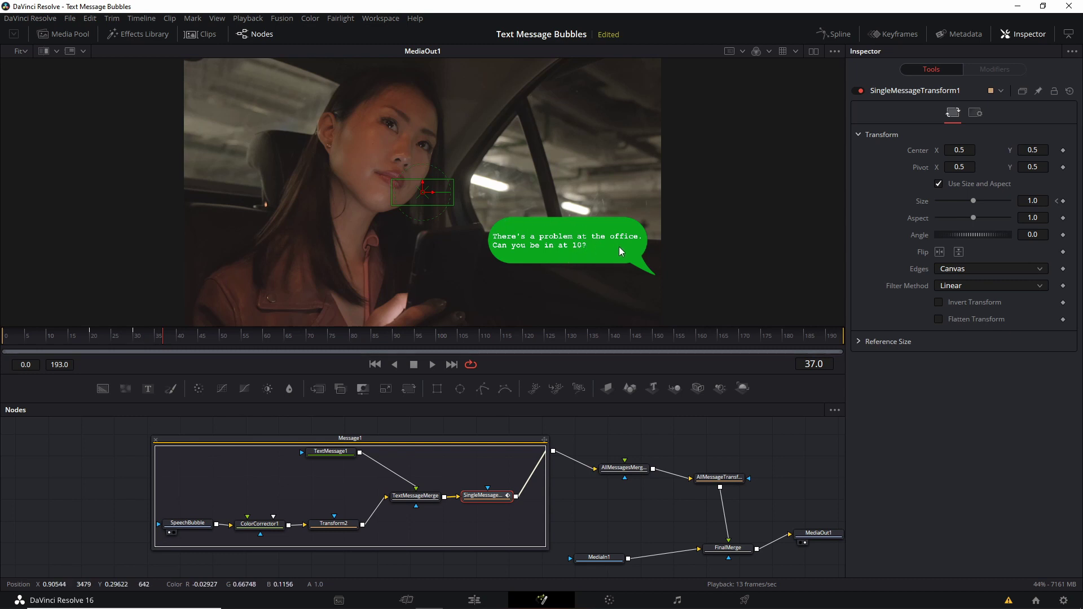
Move SingleMessageTransform1's pivot toward the bubble's tail and preview the pop-in.
left_click_drag(950, 167, 928, 167)
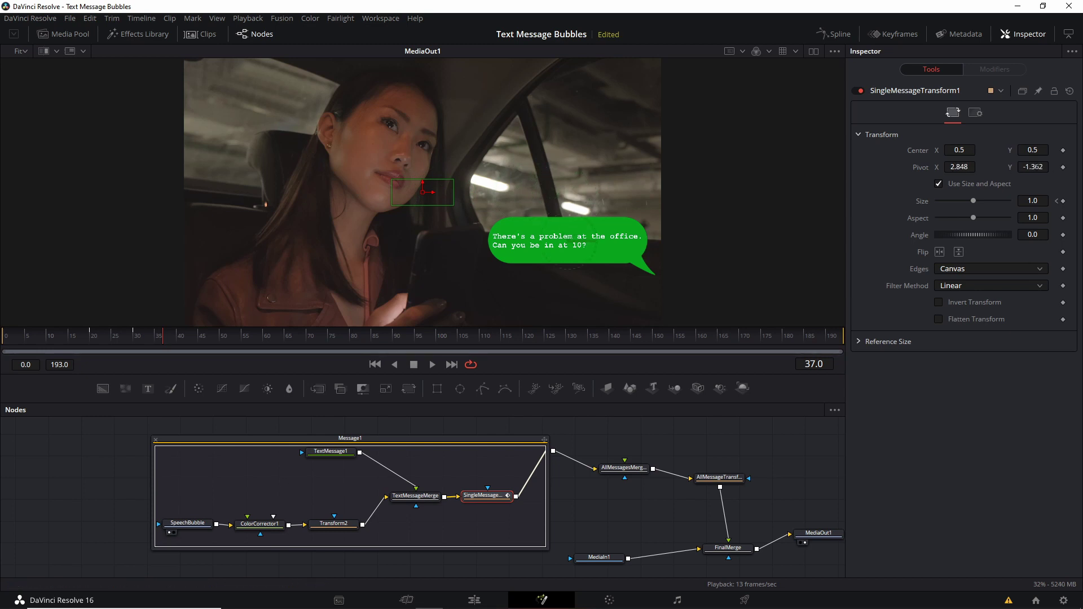
left_click(88, 340)
key("space")
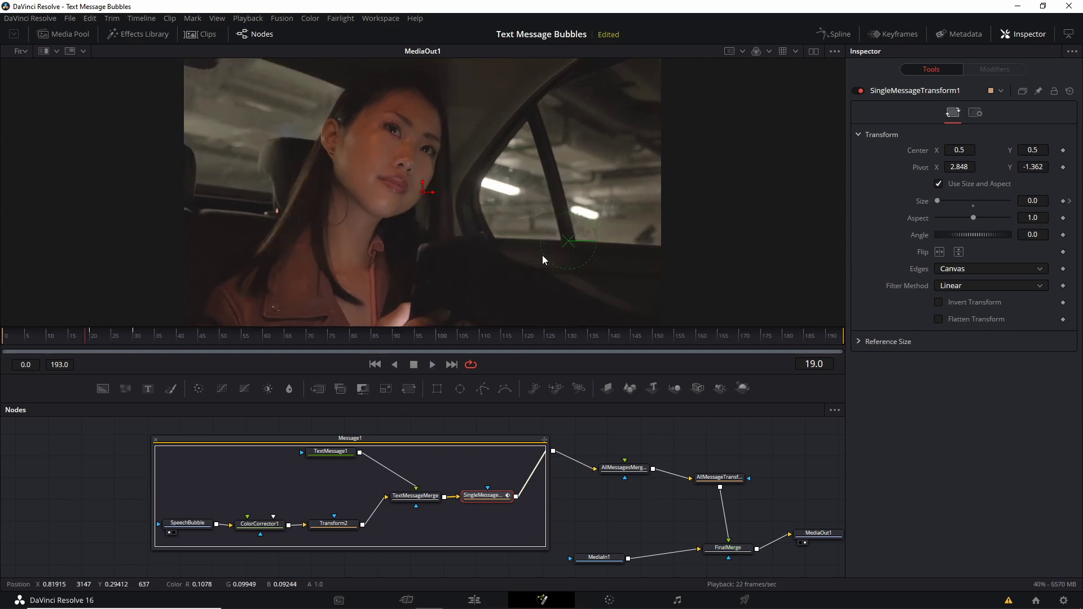
key("space")
left_click(84, 341)
key("space")
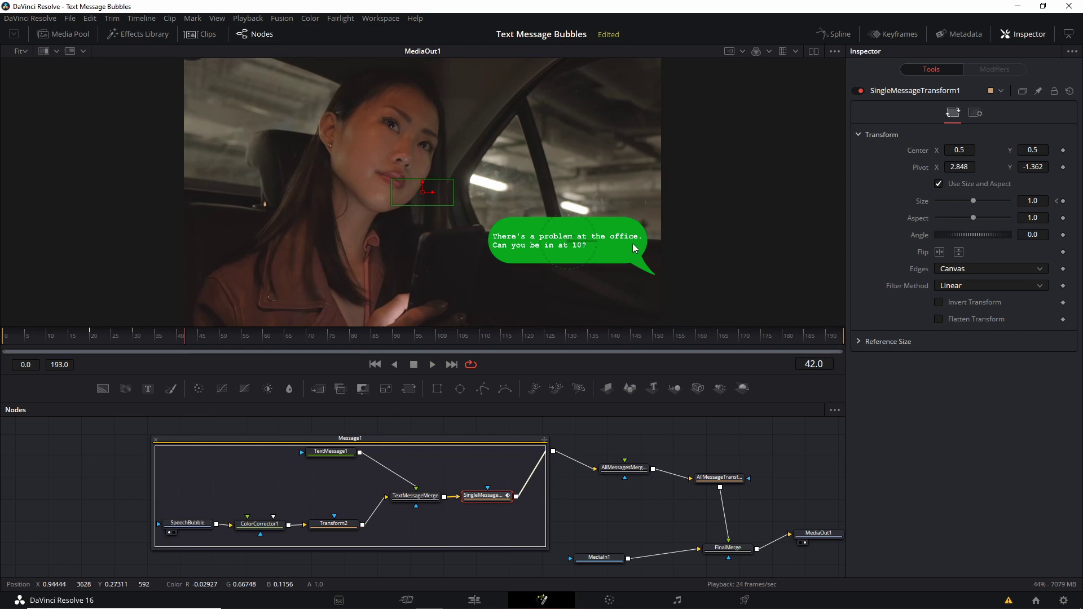
left_click(130, 341)
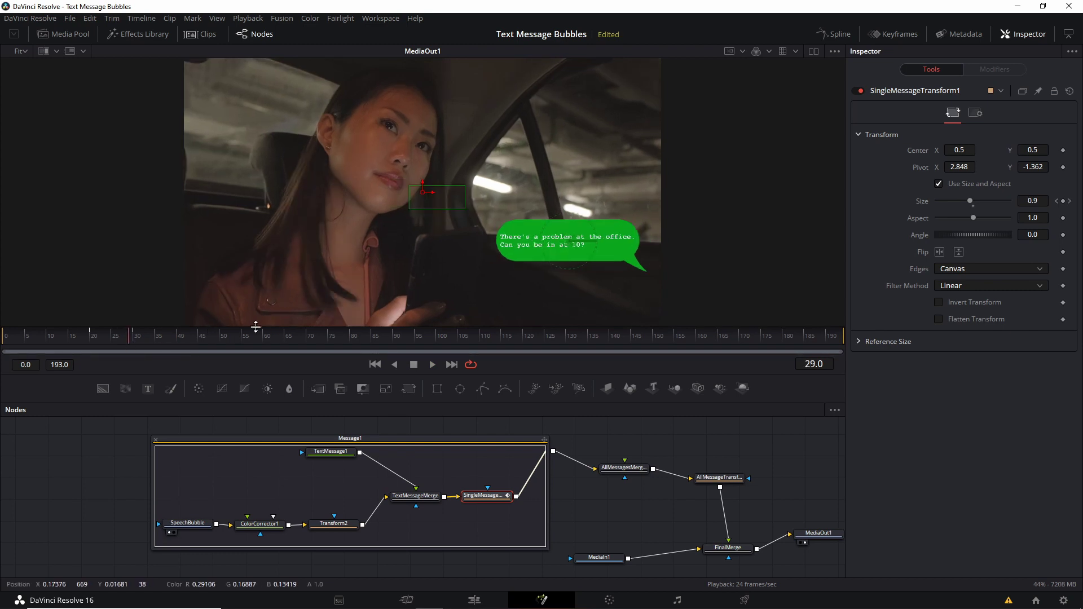
Add a 1.1 Size overshoot keyframe mid-animation and scrub through the pop-in.
left_click_drag(1024, 202, 1030, 201)
double_click(1030, 201)
type("1.1923")
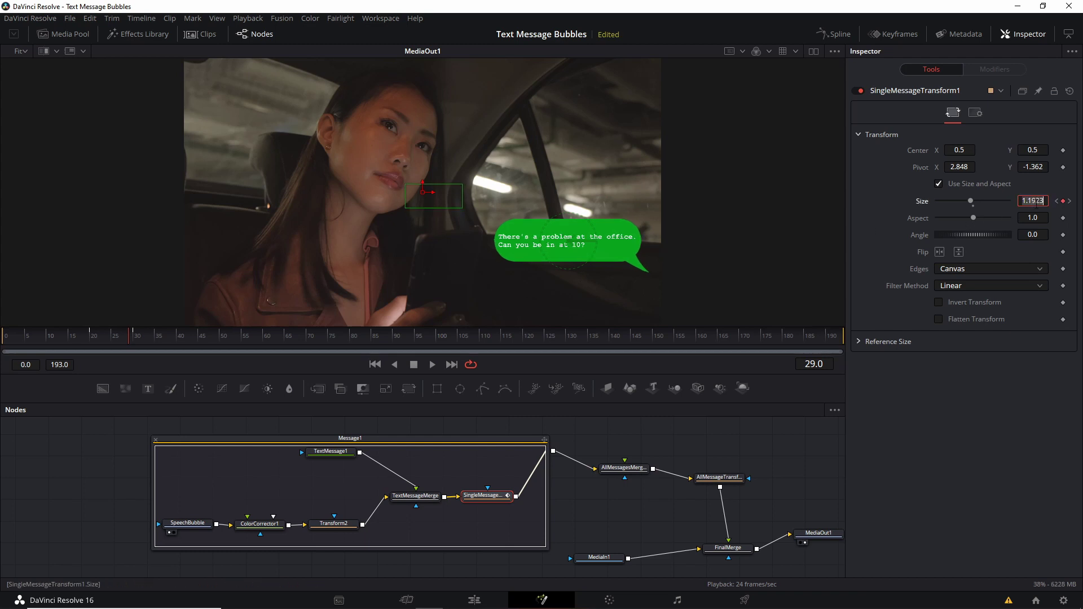
key("Tab")
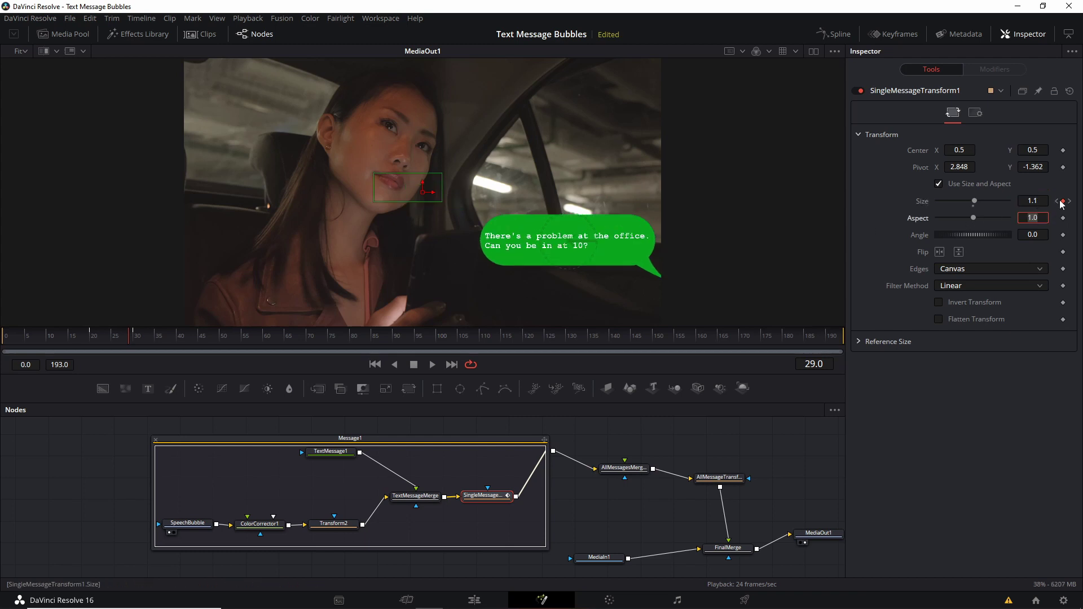
left_click(136, 335)
mouse_move(135, 337)
left_mouse_down()
mouse_move(77, 338)
mouse_move(126, 341)
left_mouse_up()
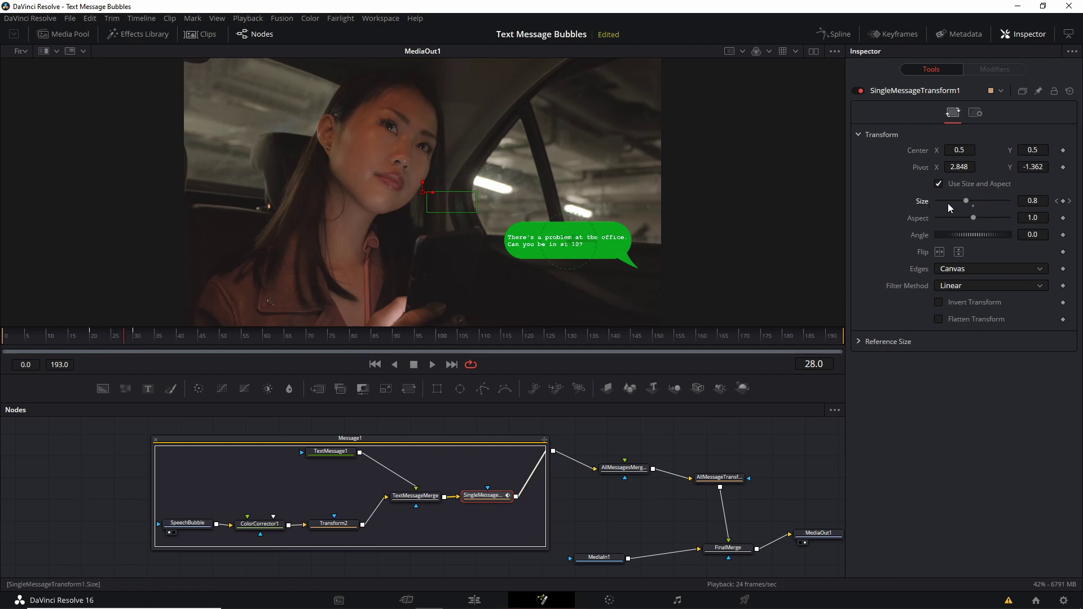
Set Size to 1.1 at frame 28 and play back to review the overshoot.
double_click(1028, 201)
type("1.1")
key("Return")
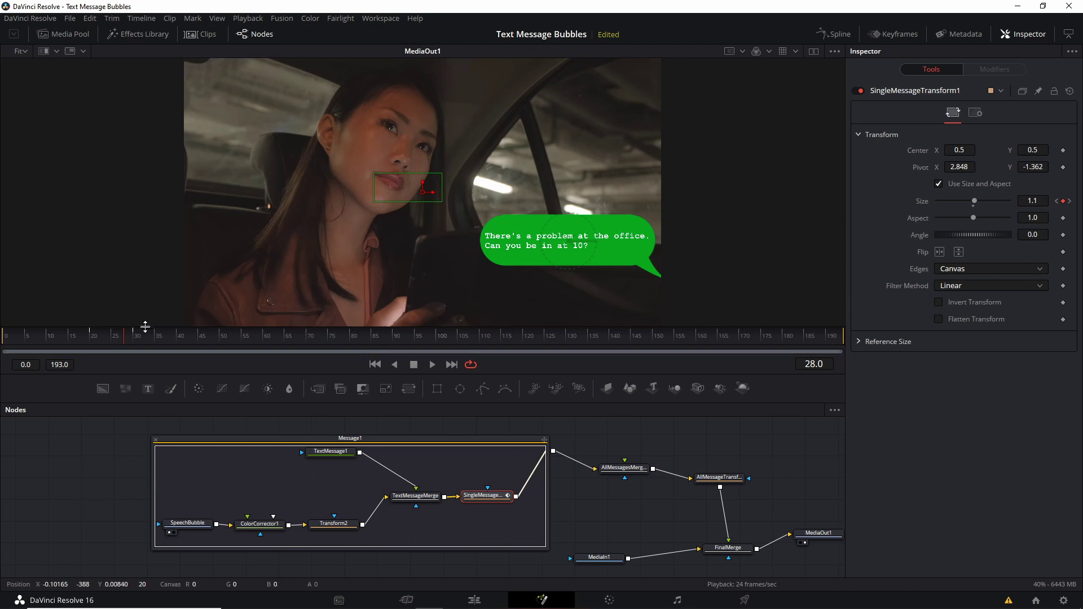
key("space")
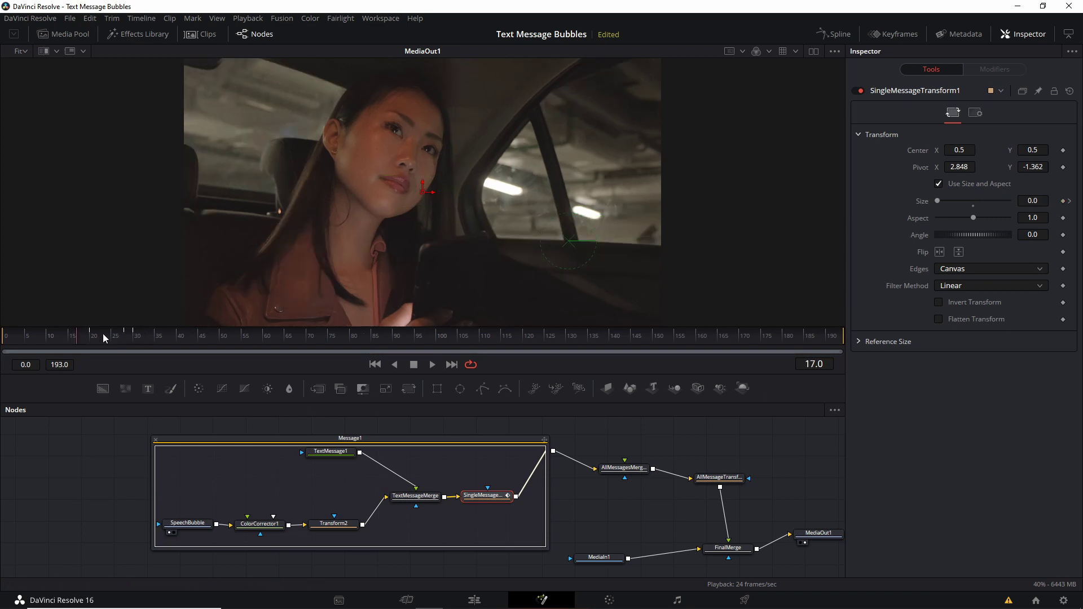
key("space")
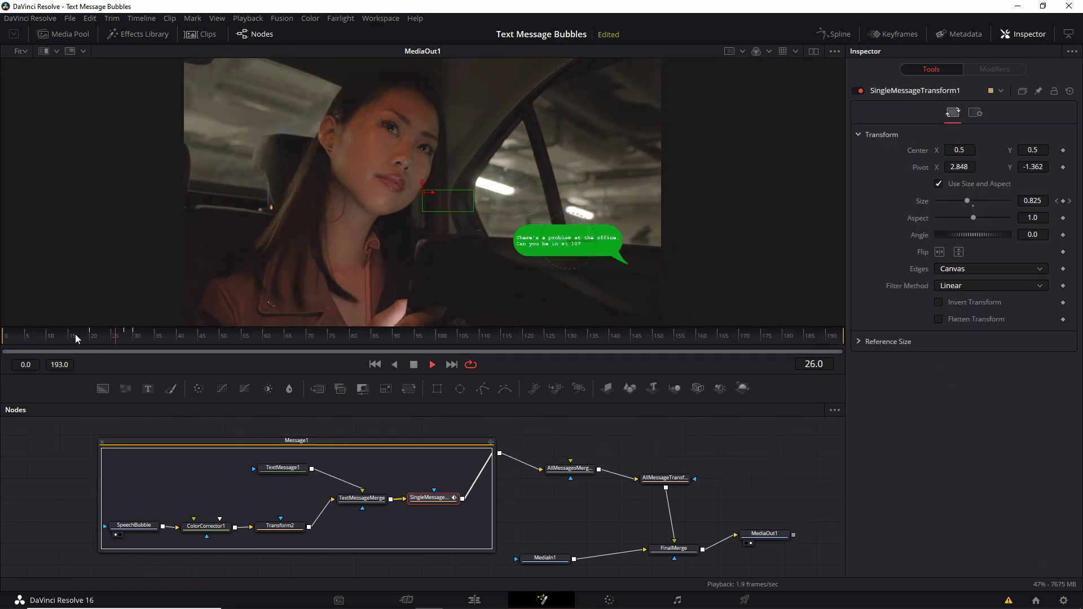
key("space")
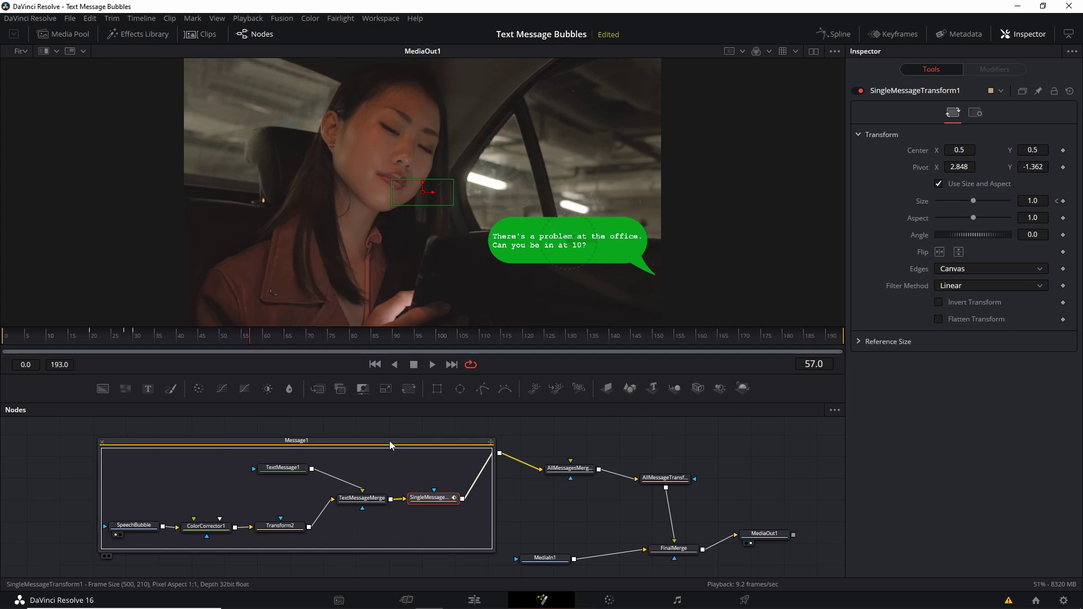
left_click(408, 439)
Paste a copy of the Message1 group and name it Message2.
scroll(363, 437, "up", 2)
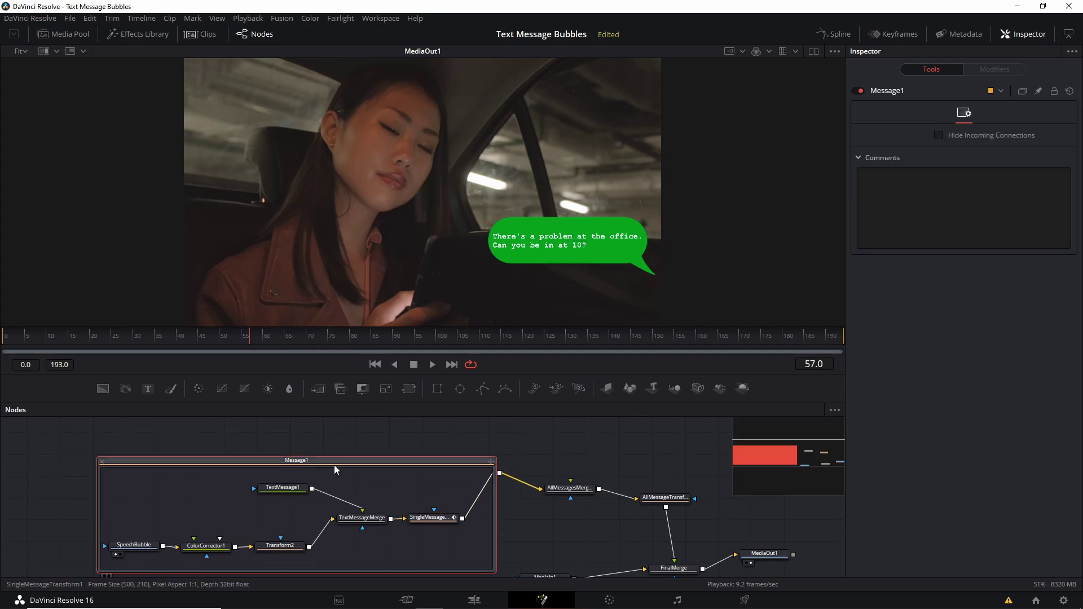
left_click_drag(391, 435, 396, 514)
key("ctrl+v")
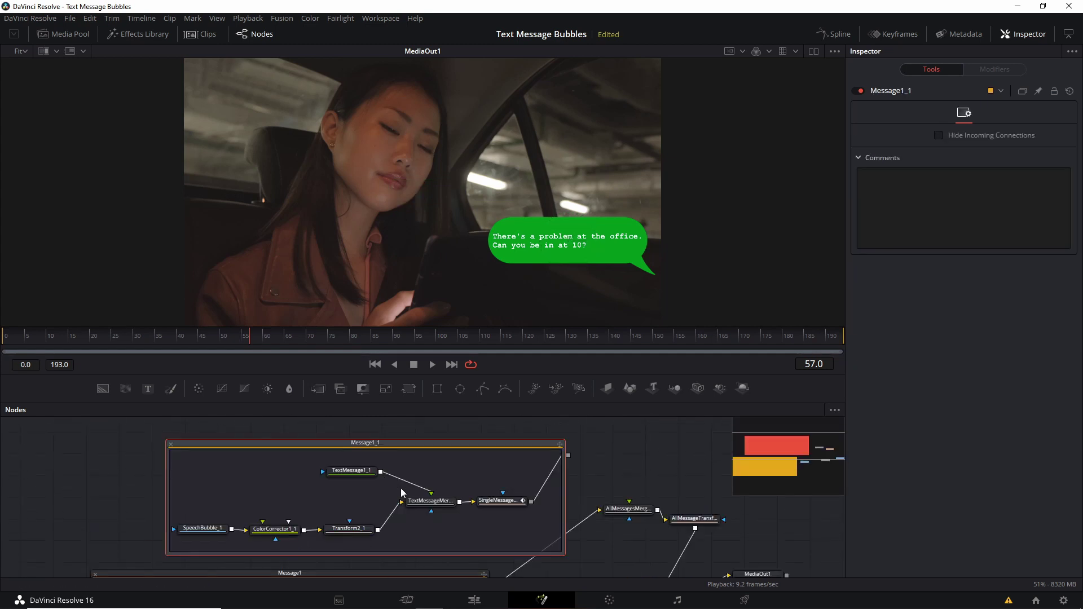
left_click_drag(414, 449, 399, 440)
key("F2")
type("Message2")
key("Return")
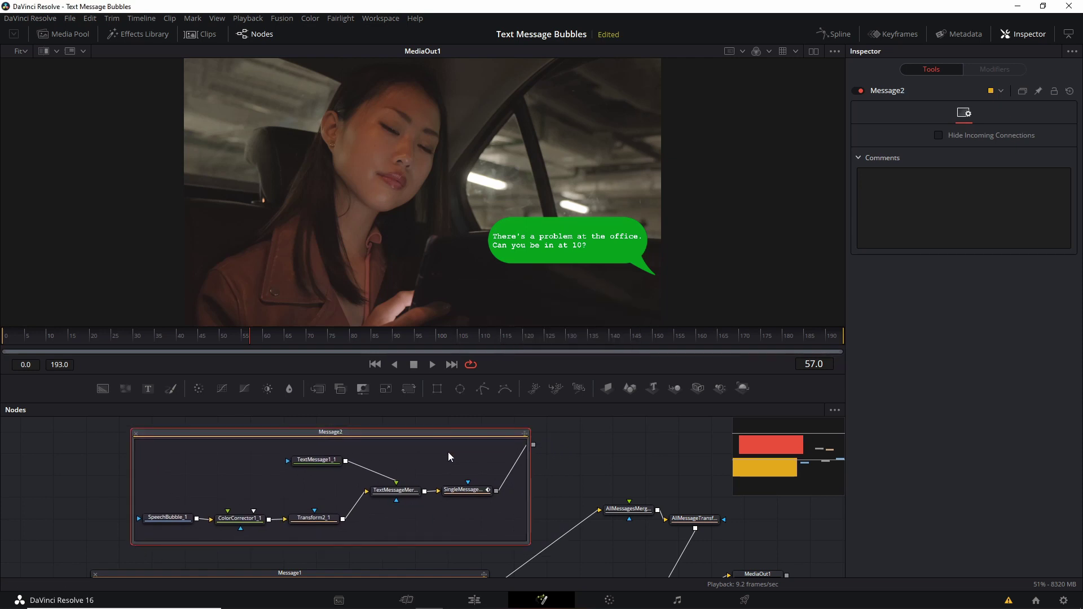
Rename the second copy Message3 and enlarge the Nodes panel to show all groups.
scroll(490, 490, "up", 5)
scroll(490, 495, "up", 3)
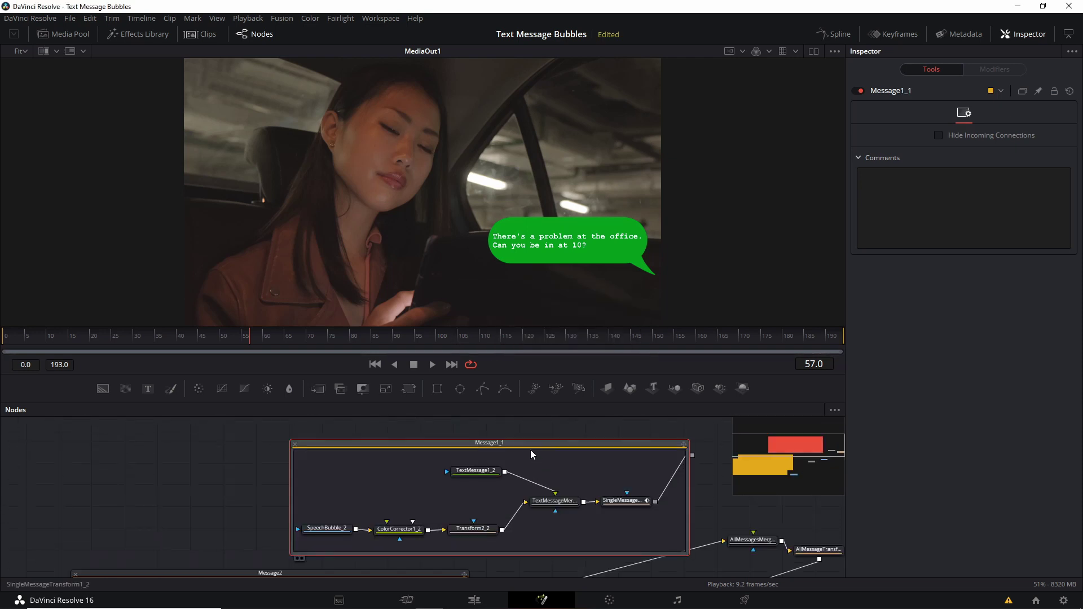
key("F2")
type("Message3")
key("Return")
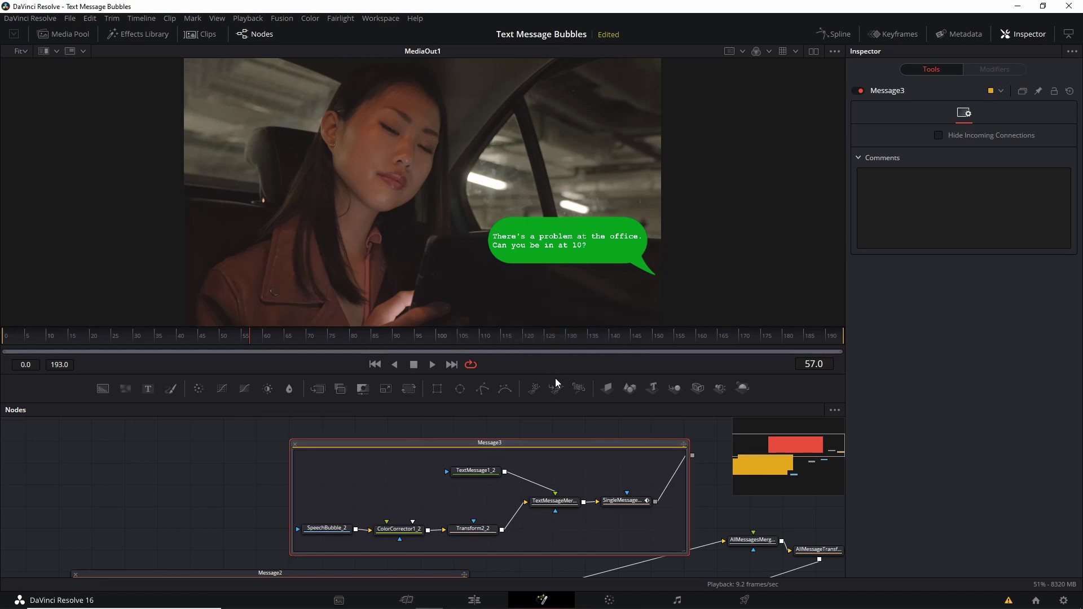
left_click_drag(557, 377, 519, 207)
mouse_move(511, 401)
left_mouse_down()
mouse_move(531, 372)
mouse_move(513, 407)
left_mouse_up()
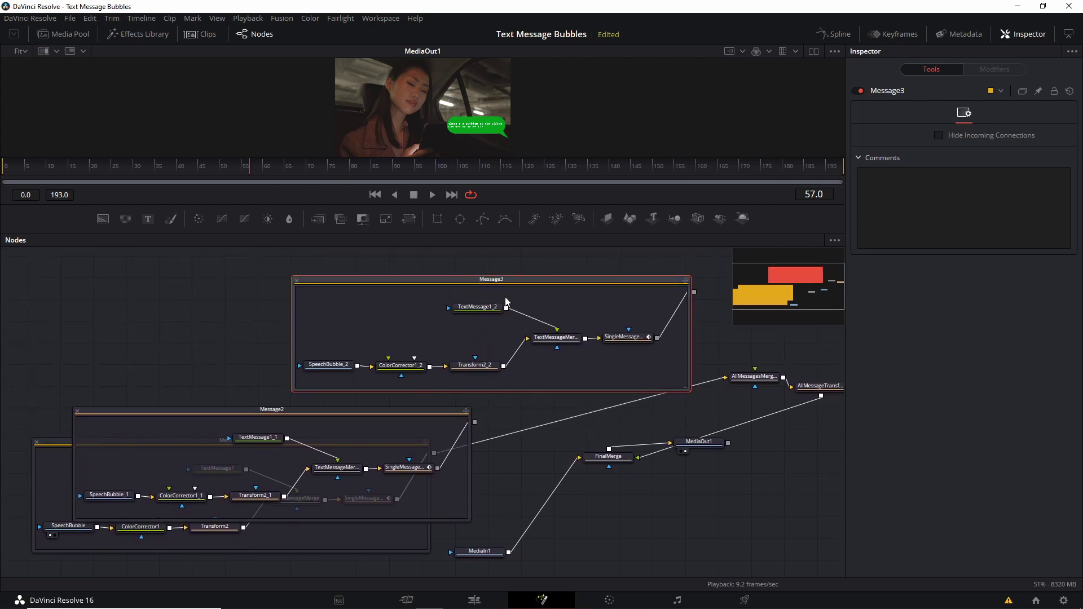
Collapse Message1, Message2 and Message3 to single nodes, reposition them, and connect Message2 into AllMessagesMerged.
left_click(296, 281)
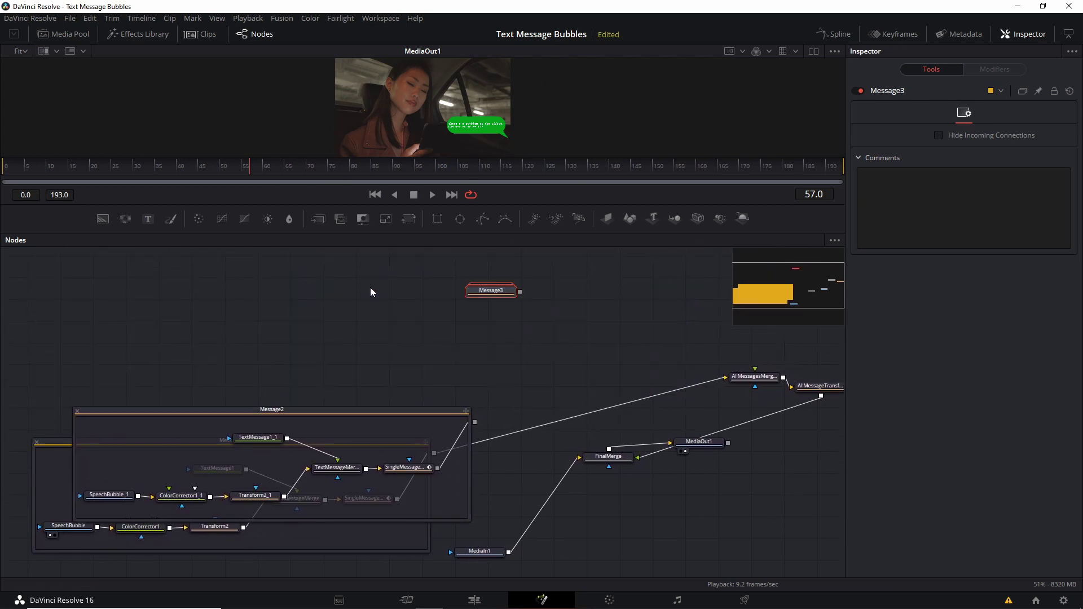
left_click(74, 412)
left_click_drag(278, 436, 459, 341)
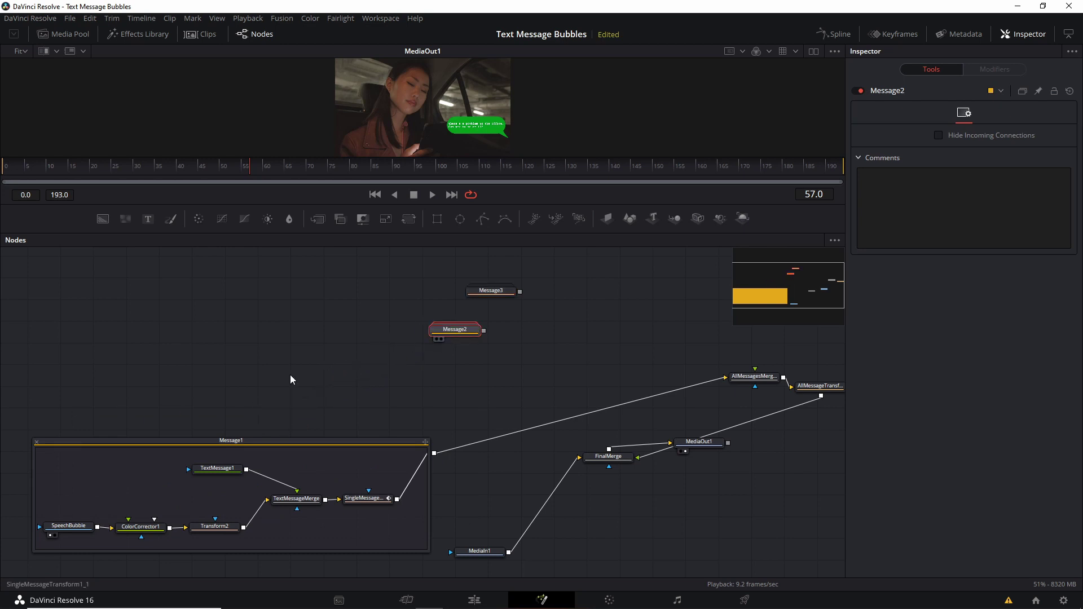
left_click(37, 444)
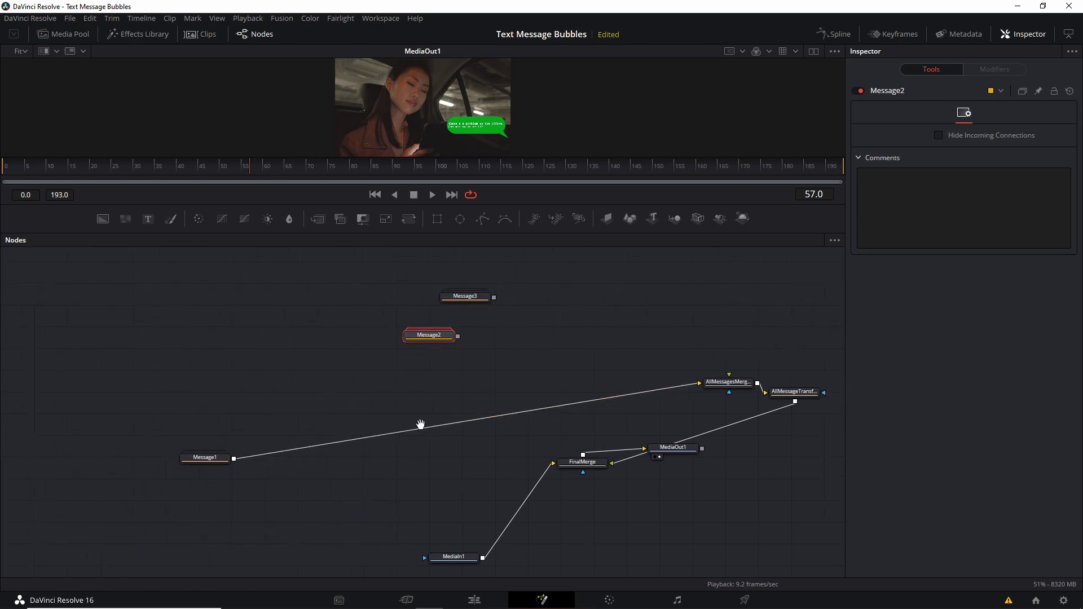
left_click_drag(159, 465, 384, 400)
left_click_drag(403, 346, 681, 394)
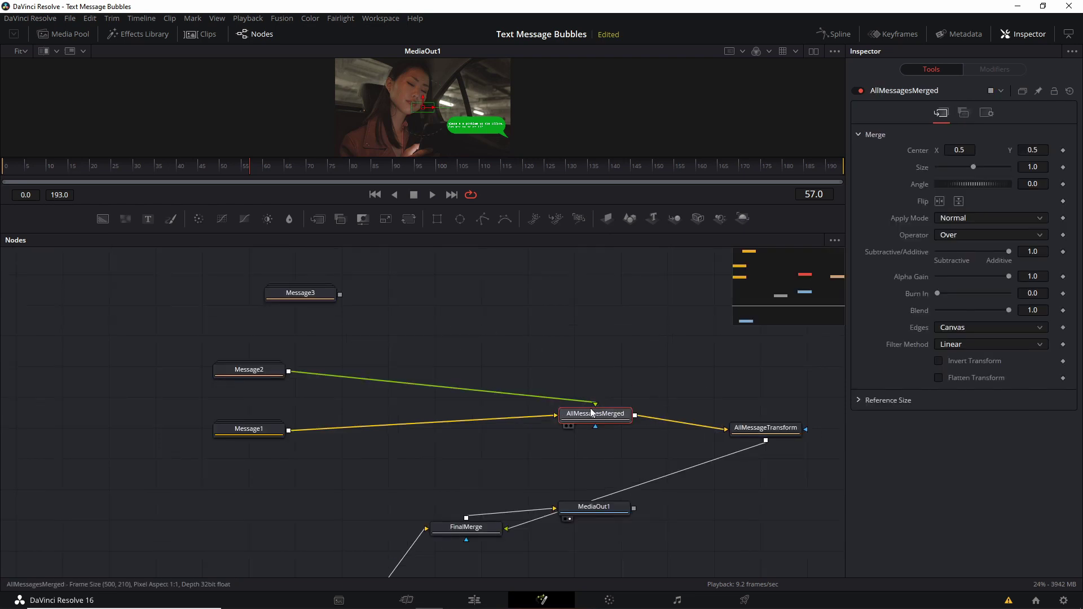
Delete the Message2-to-AllMessagesMerged link and add a new Merge node.
left_click(526, 392)
key("Delete")
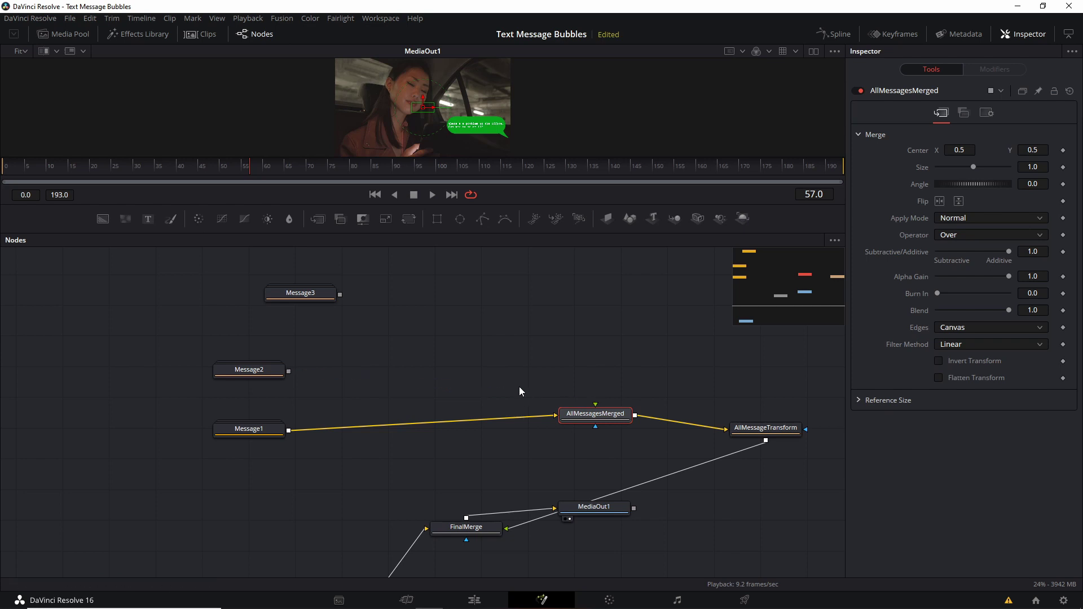
right_click(390, 309)
mouse_move(469, 313)
mouse_move(601, 246)
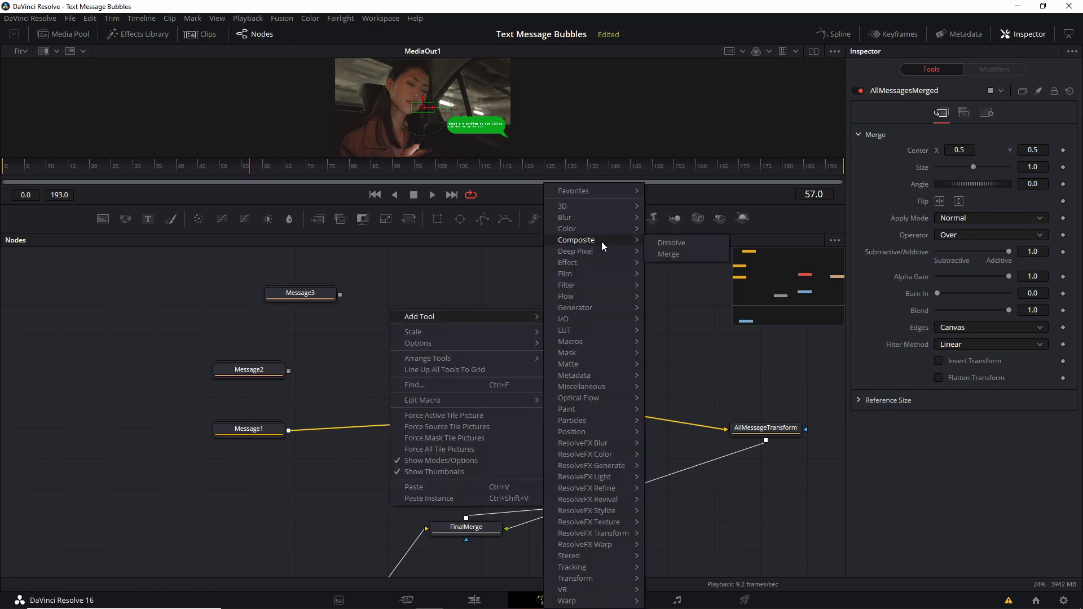
left_click(669, 254)
left_click_drag(422, 323, 466, 363)
Name the new merge Message2and3 and feed Message2 and Message3 into it.
key("F2")
key("BackSpace")
type("Message2and")
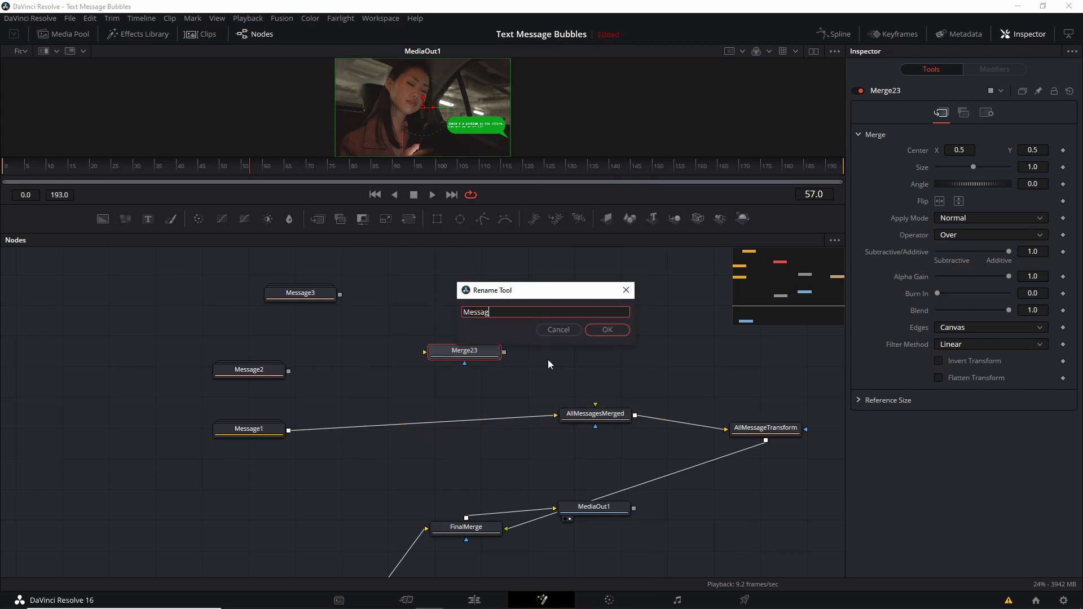
type("3")
key("Return")
left_click_drag(288, 371, 426, 352)
left_click_drag(340, 294, 601, 419)
left_click_drag(277, 430, 261, 430)
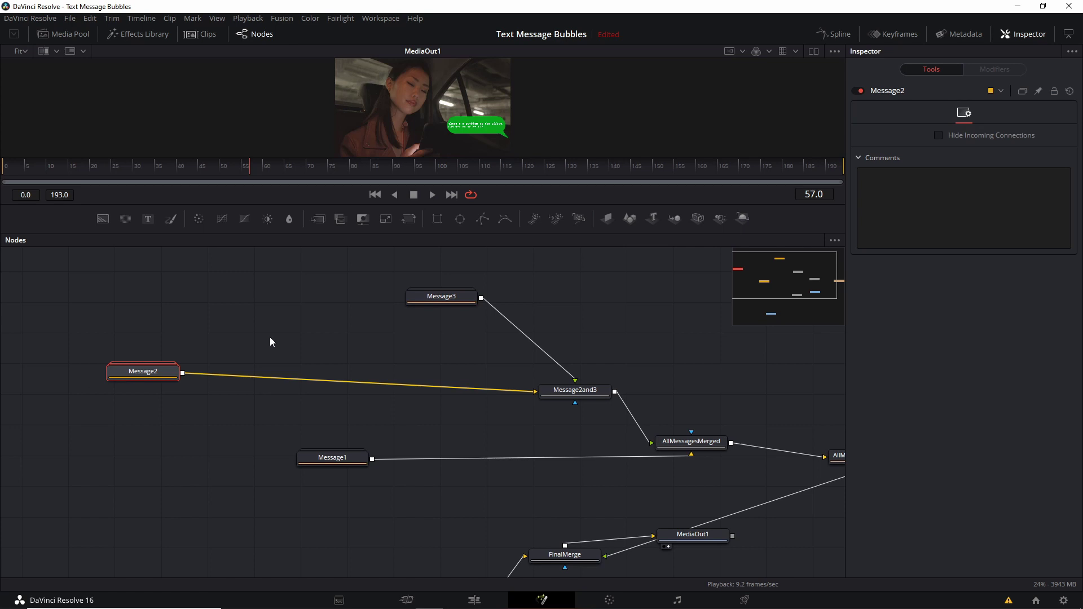
Change the second message's text to "Yes I can... What happened?".
double_click(147, 371)
left_click_drag(231, 357, 185, 287)
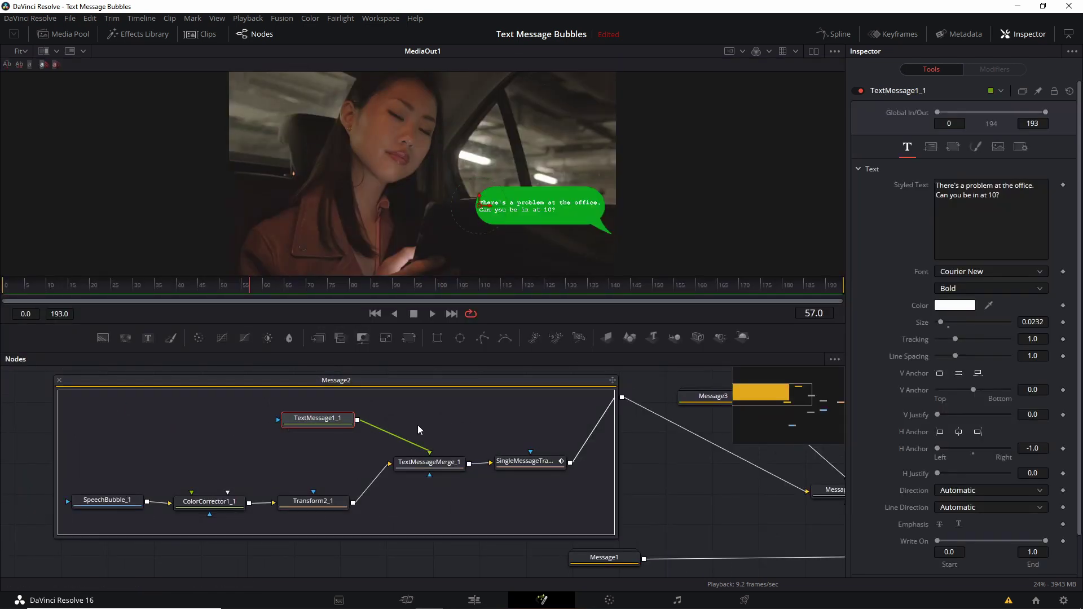
left_click(1010, 228)
key("ctrl+a")
key("BackSpace")
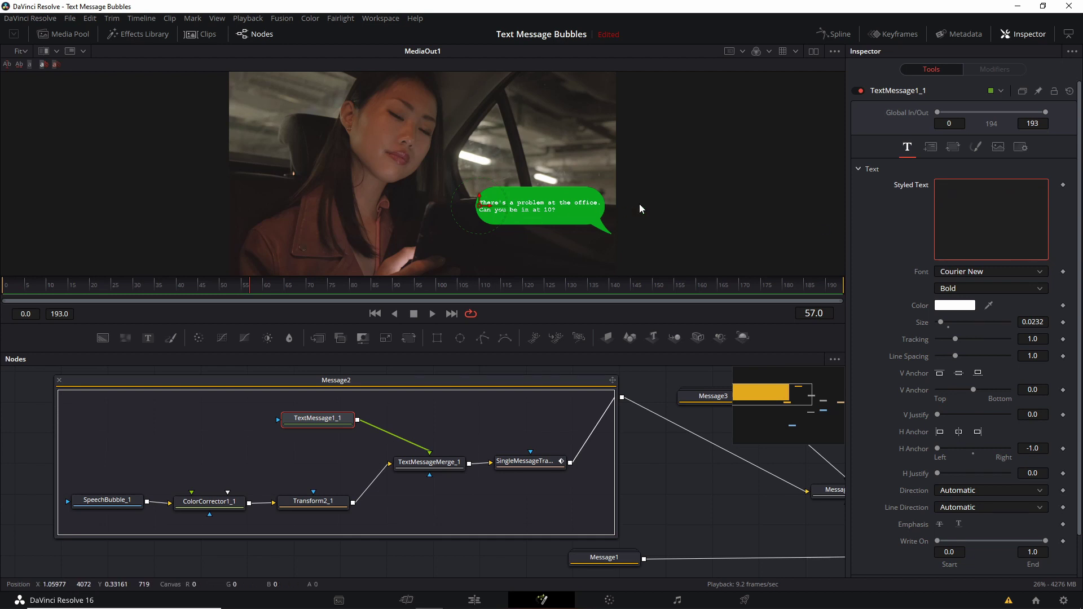
type("Yes I can... What happened?")
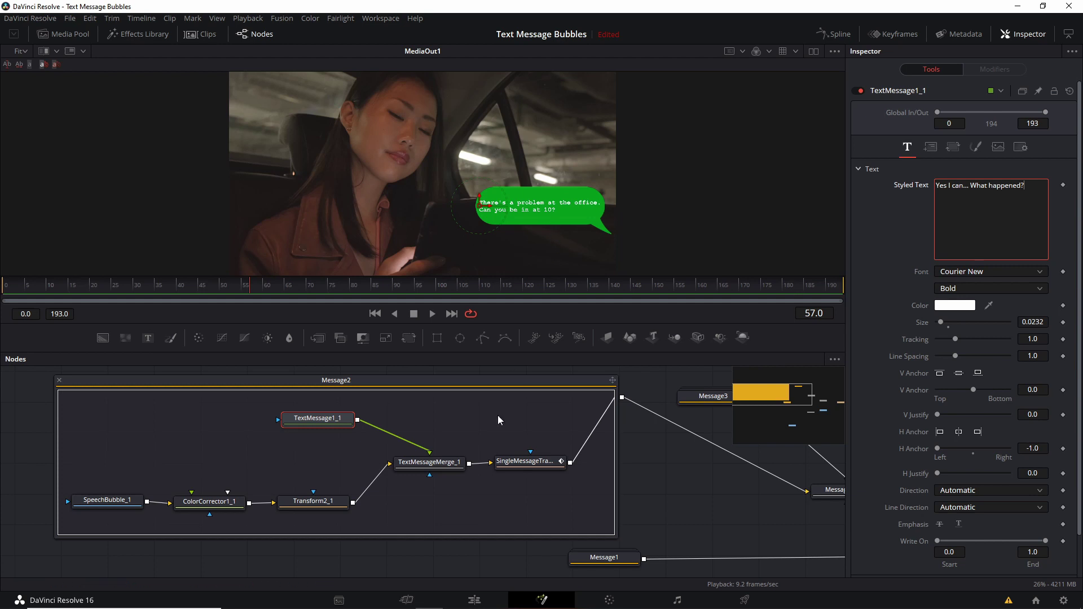
Lower SingleMessageTransform1_1's Center Y so the second bubble sits below the first.
scroll(492, 421, "right", 2)
left_click(492, 462)
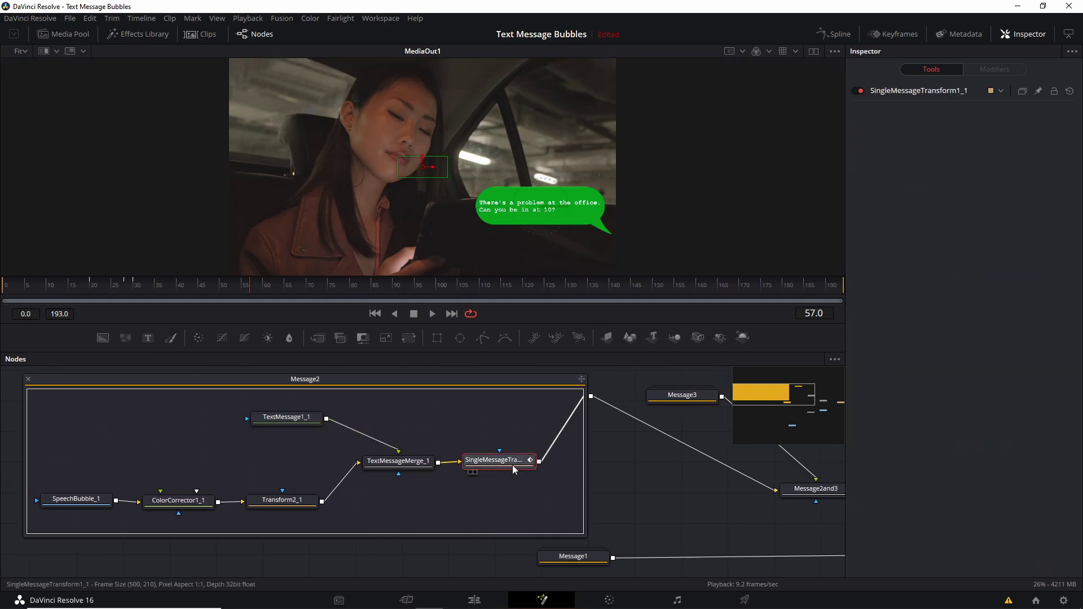
left_click_drag(1033, 151, 313, 157)
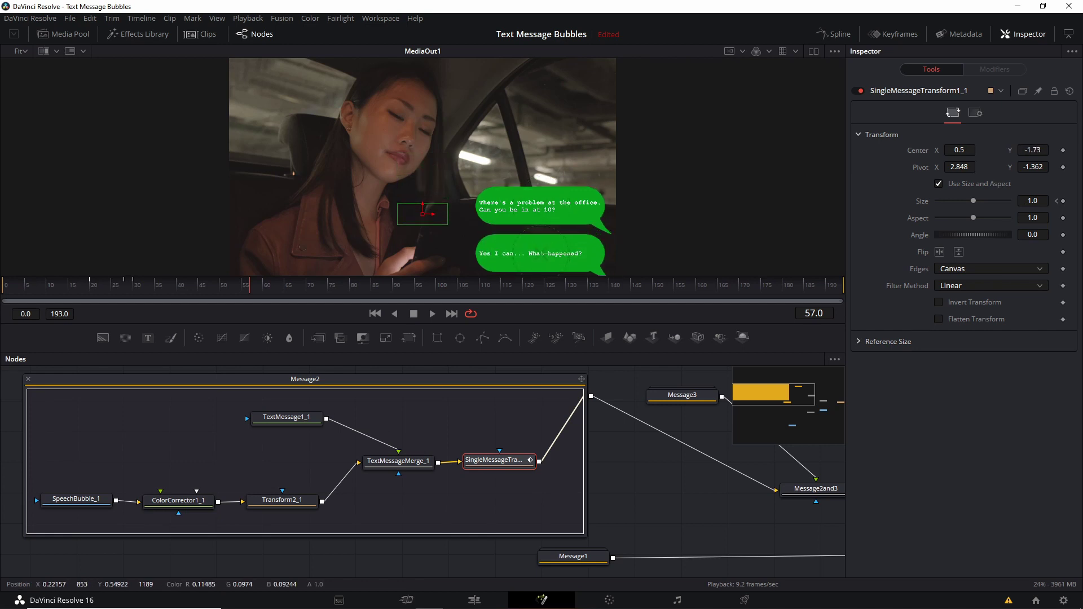
left_click_drag(629, 247, 586, 214)
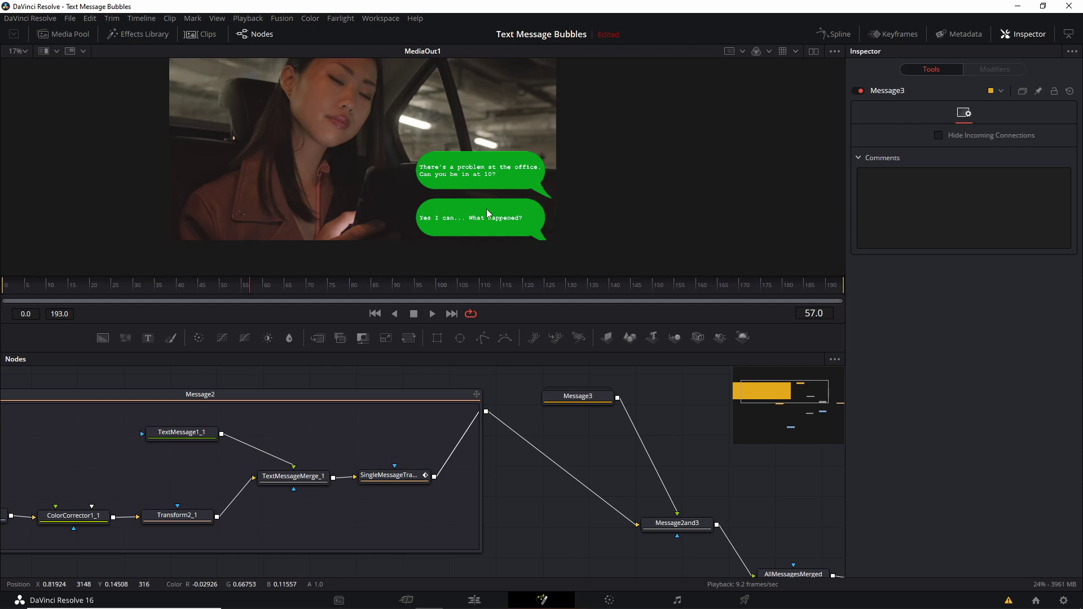
Expand Message1 and flip the first speech bubble horizontally on Transform2.
left_click_drag(569, 426, 558, 341)
left_click(363, 520)
left_click(364, 524)
left_click(338, 528)
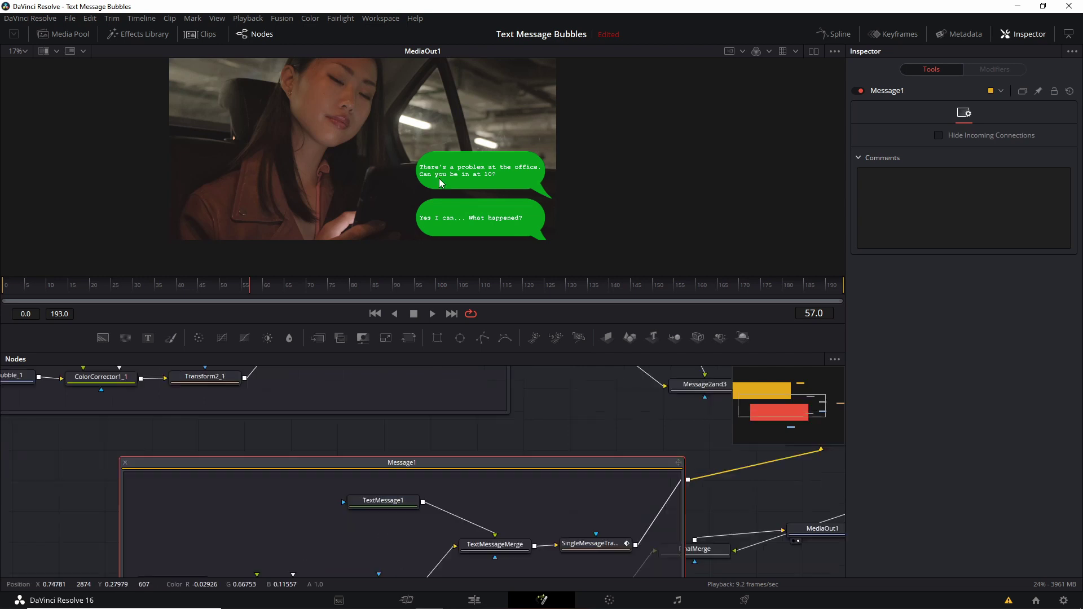
left_click_drag(587, 433, 565, 384)
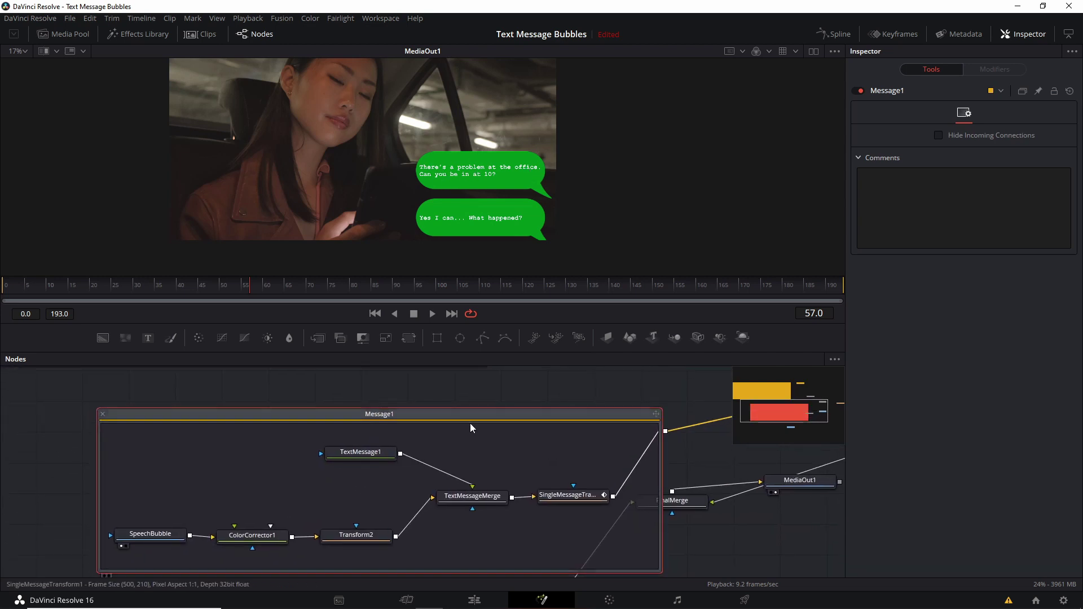
left_click(350, 533)
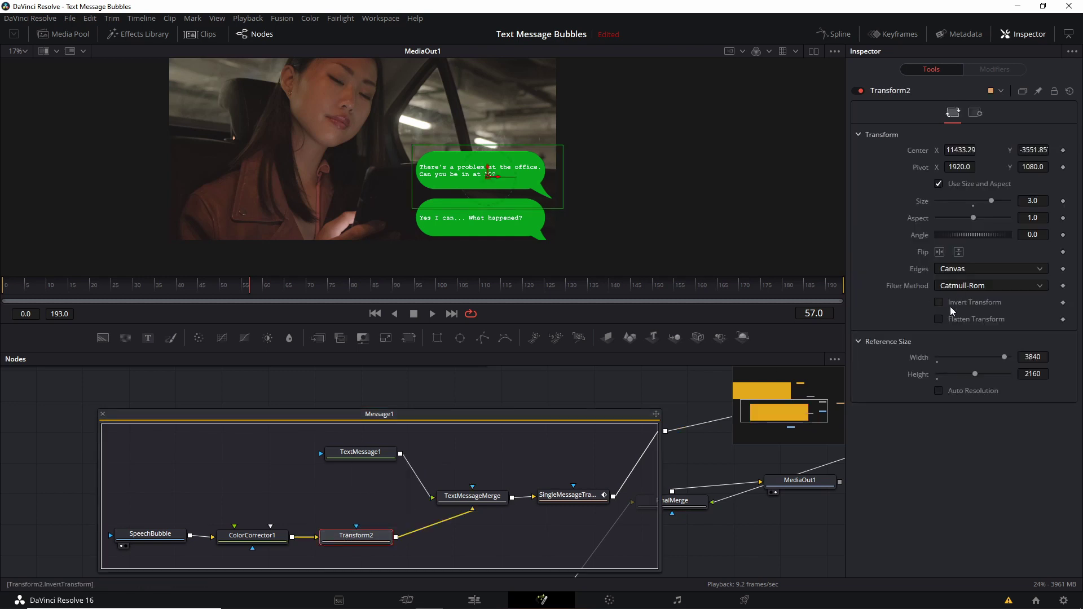
left_click(939, 252)
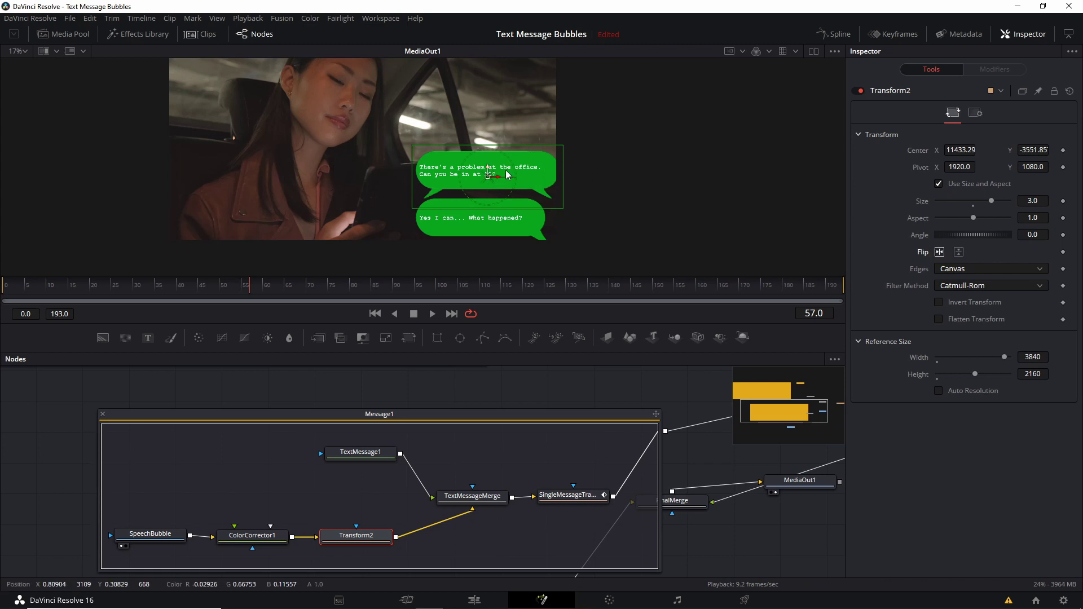
Shift the first bubble left and tint it blue with ColorCorrector1.
left_click(578, 496)
left_click_drag(967, 152, 322, 169)
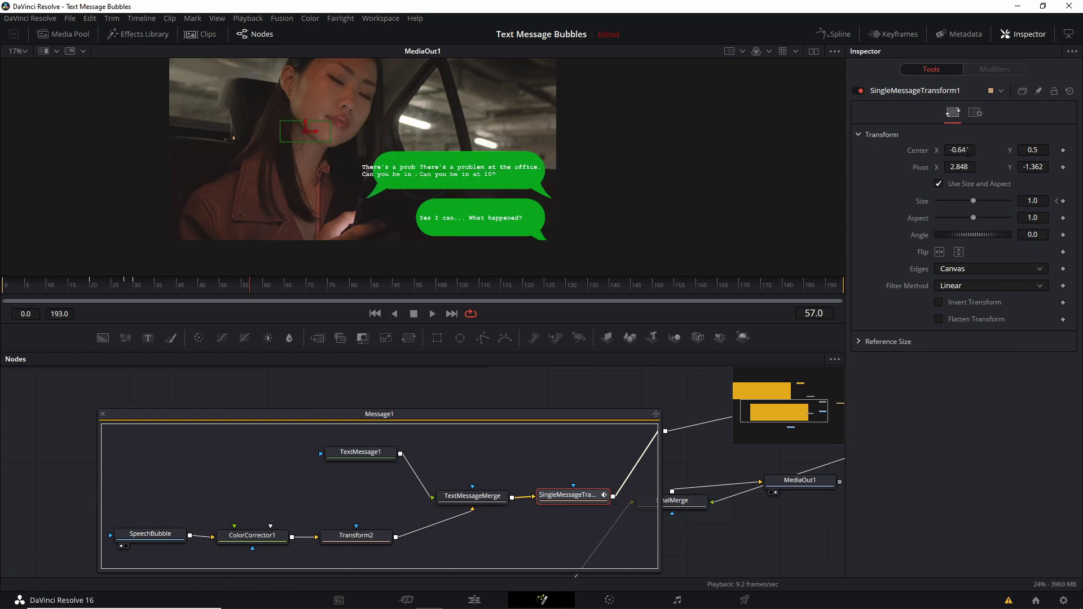
left_click(251, 538)
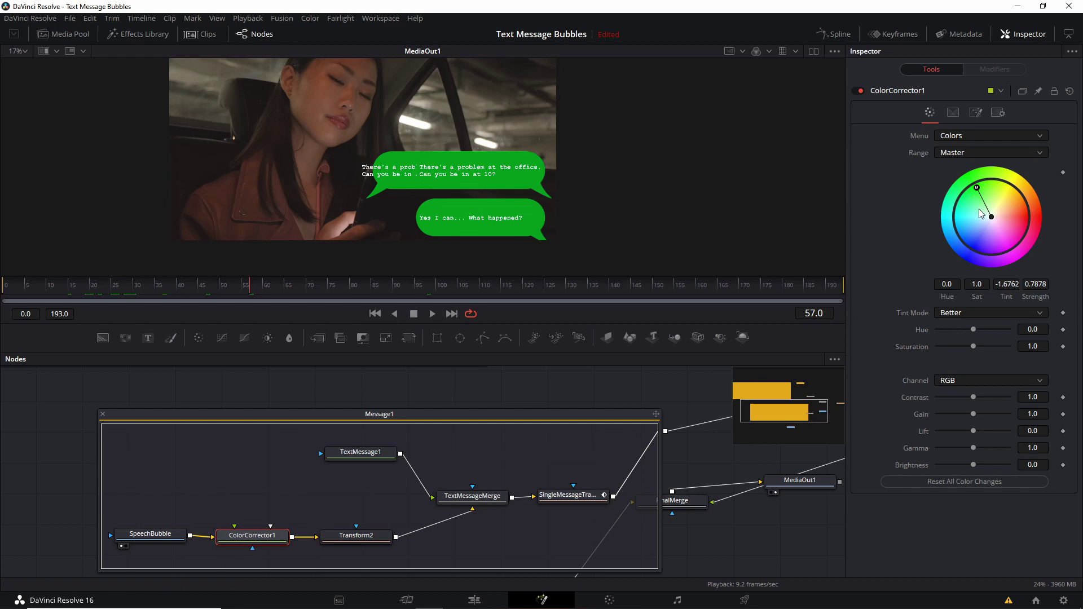
left_click_drag(982, 213, 1009, 202)
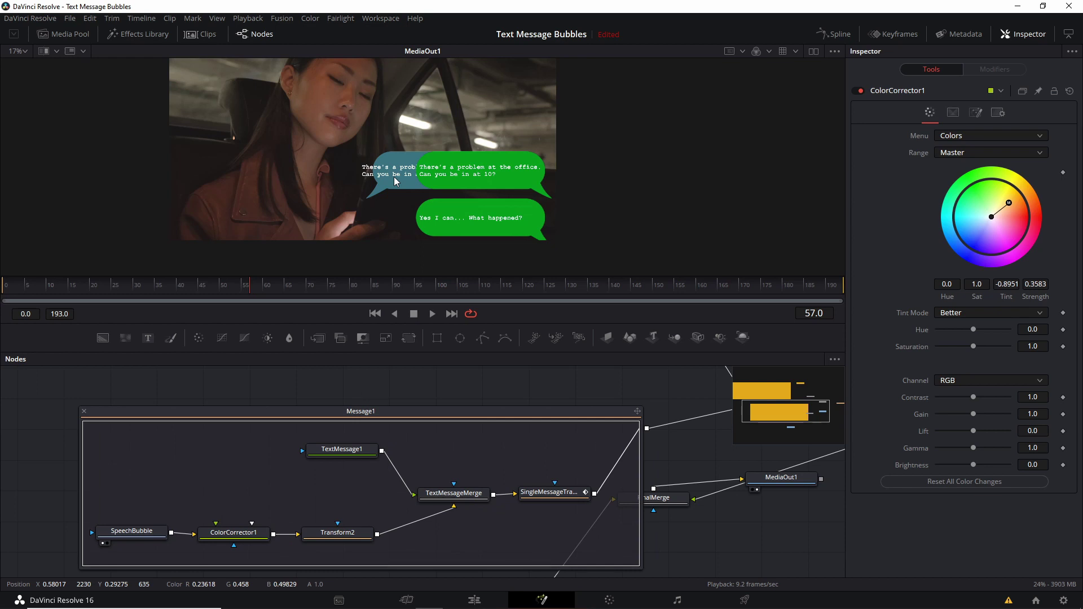
Insert a Color Curves node before Transform2, limit it to alpha, and lower the alpha for translucency.
right_click(283, 487)
mouse_move(345, 294)
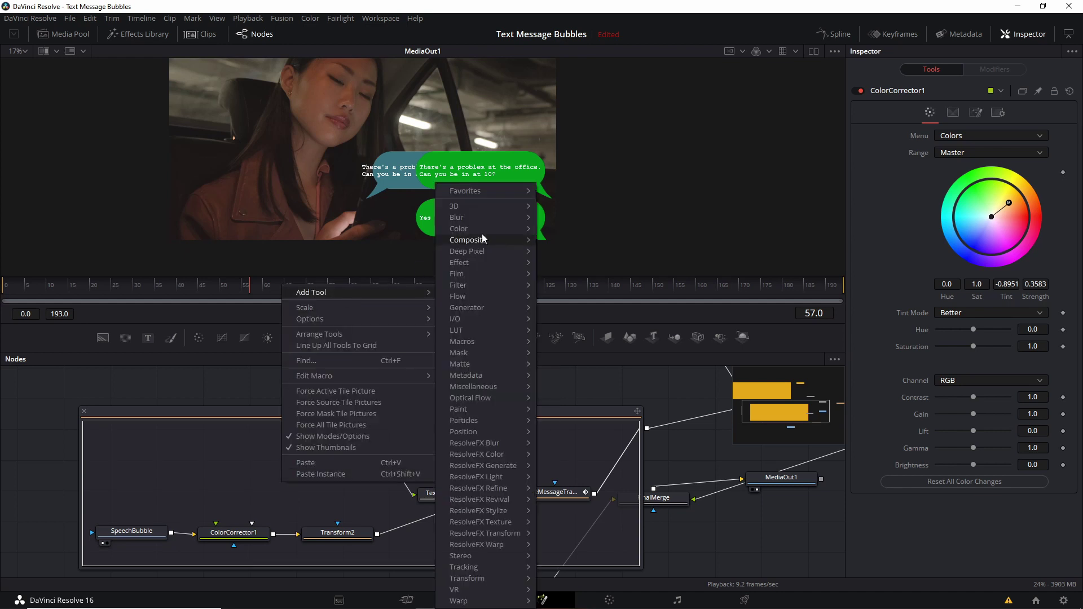
mouse_move(483, 236)
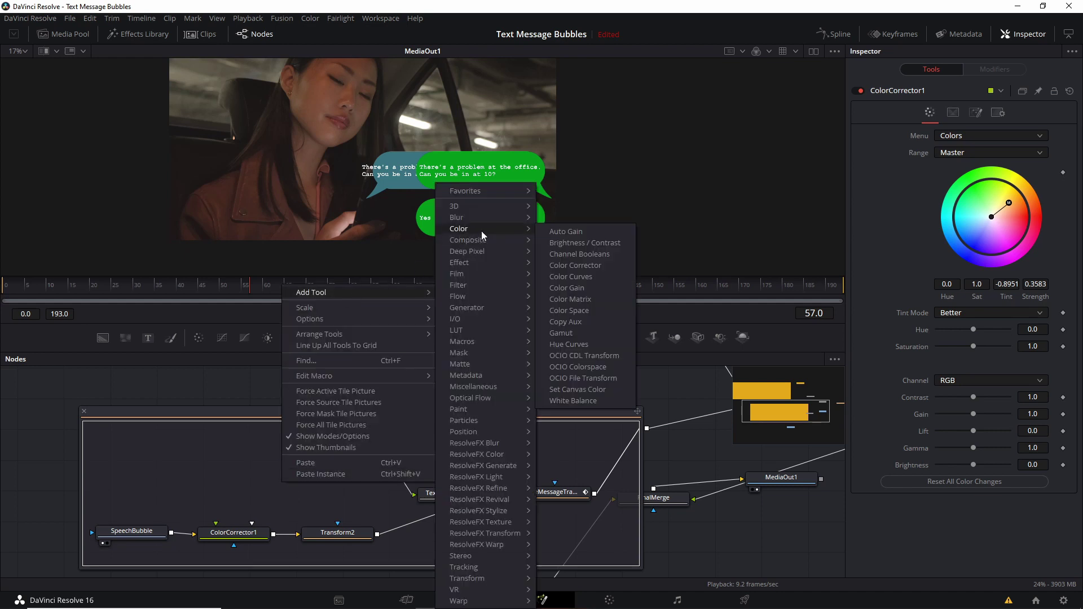
left_click(601, 276)
left_click_drag(329, 535, 346, 533)
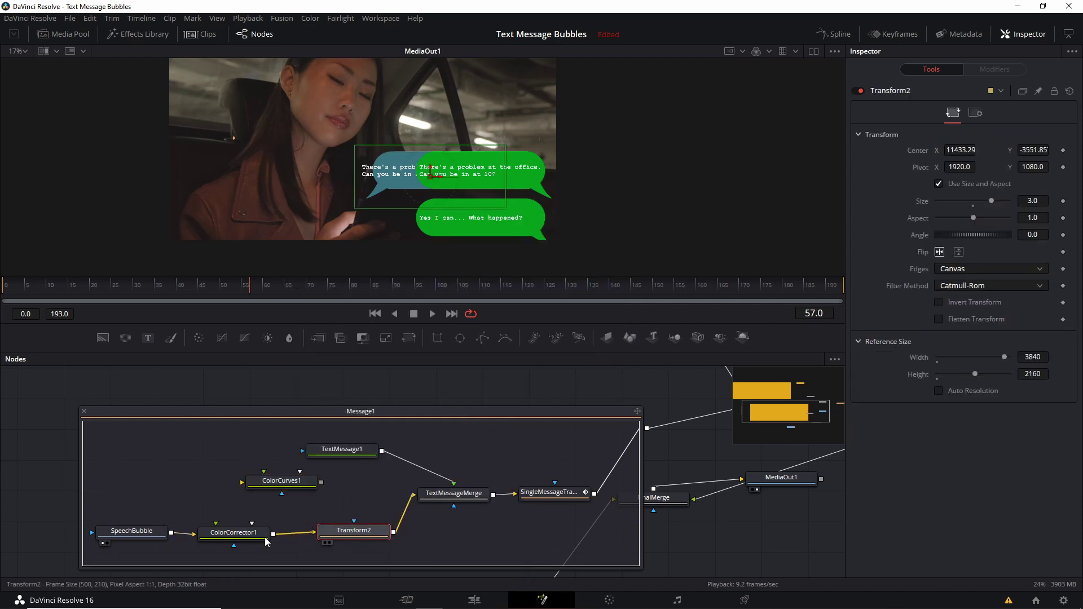
left_click(286, 534)
left_click_drag(321, 483, 299, 501)
left_click(939, 169)
left_click(939, 186)
left_click(1004, 170)
left_click_drag(1042, 205, 1038, 260)
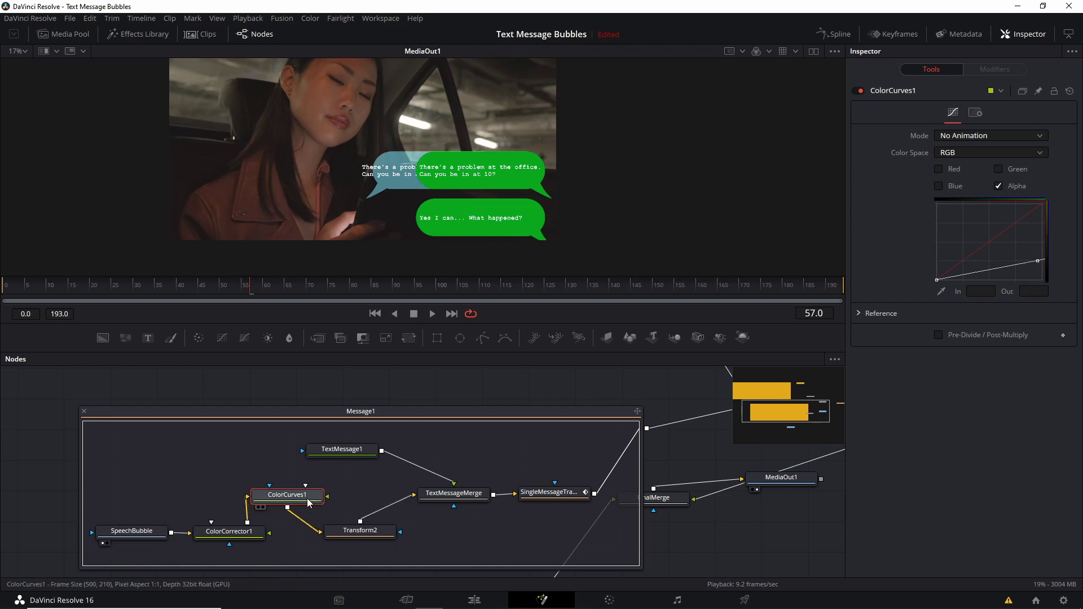
Paste the curves node into the Message2 group and wire it into Transform2_1.
left_click_drag(558, 383, 582, 497)
left_click(168, 433)
key("ctrl+v")
left_click_drag(128, 453, 320, 433)
left_click_drag(400, 432, 347, 483)
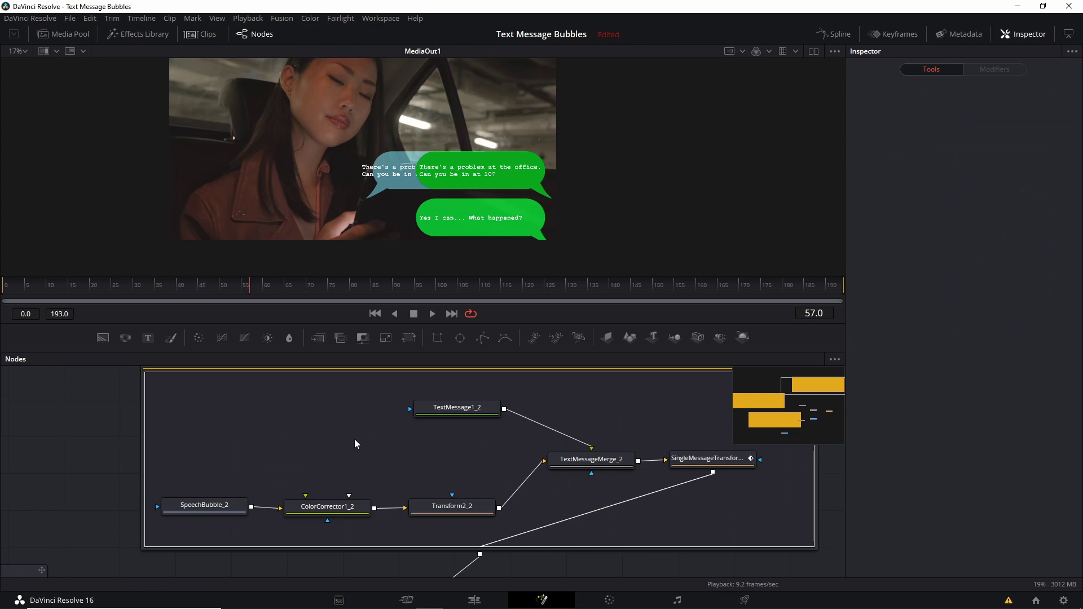
Paste the curves node into the third message group between ColorCorrector1_2 and Transform2_2.
key("ctrl+v")
left_click_drag(313, 414, 421, 465)
left_click_drag(373, 508, 353, 457)
left_click_drag(398, 512, 403, 509)
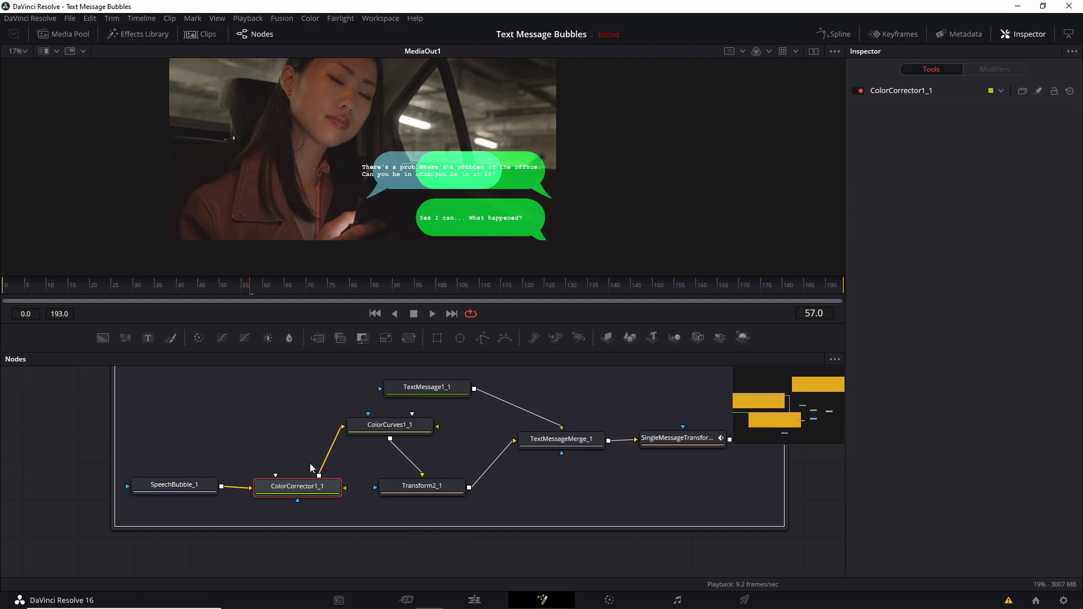
Retune the second bubble's alpha curve to about 0.53 output.
left_click(315, 495)
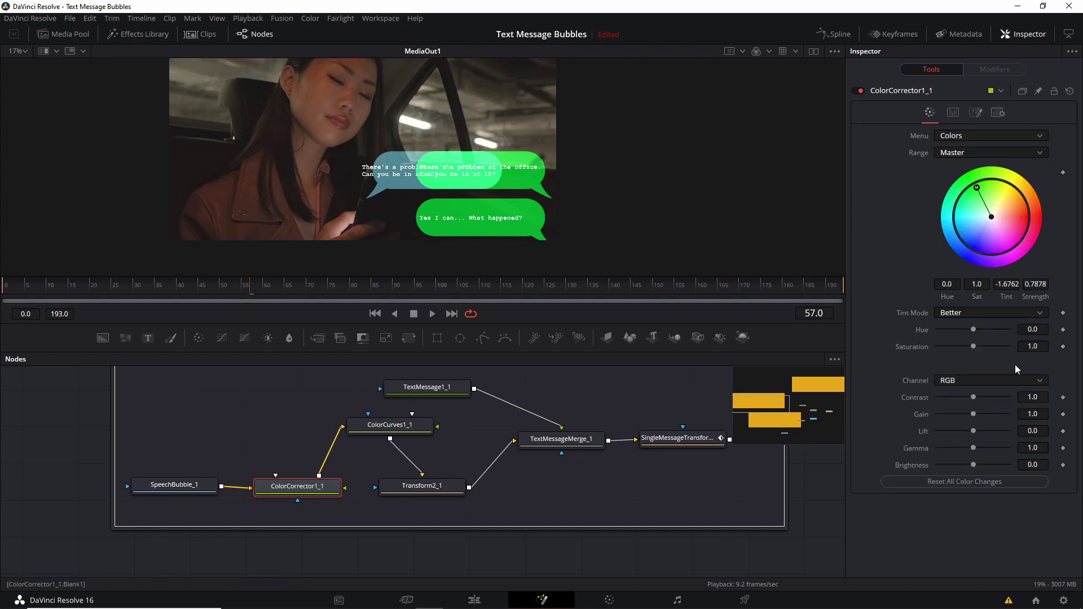
left_click_drag(1037, 260, 1042, 243)
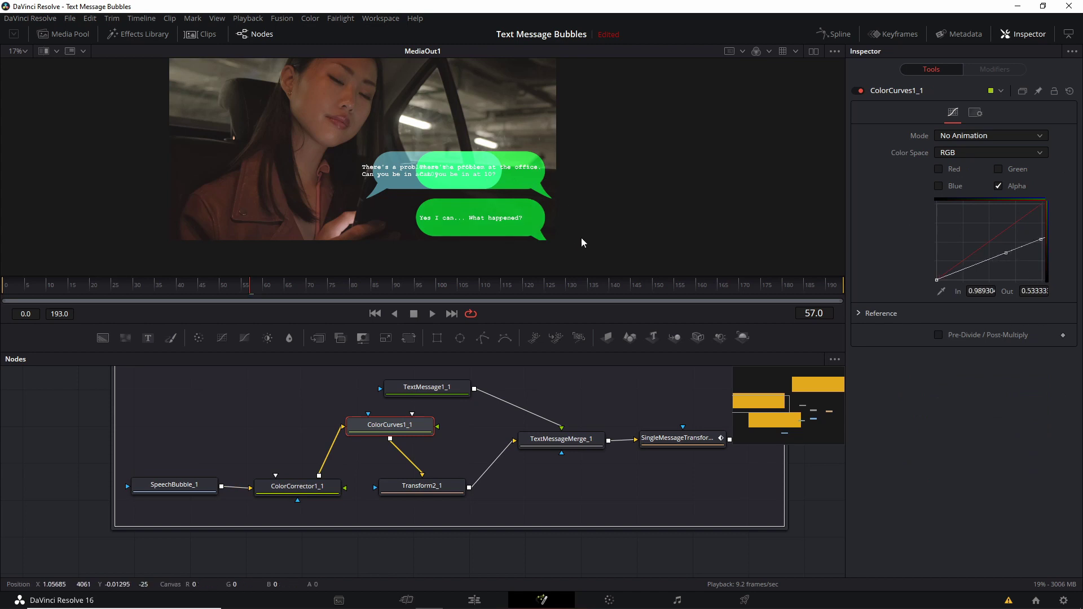
scroll(580, 241, "down", 2)
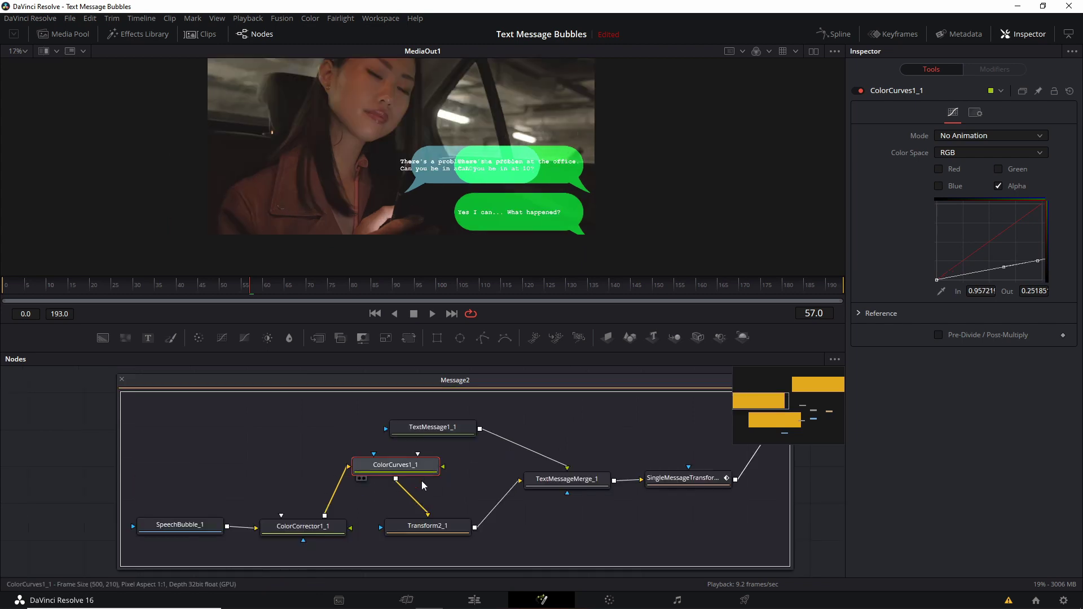
left_click_drag(1042, 255, 1037, 239)
Nudge the first message's text slightly right inside its bubble.
left_click_drag(613, 420, 531, 362)
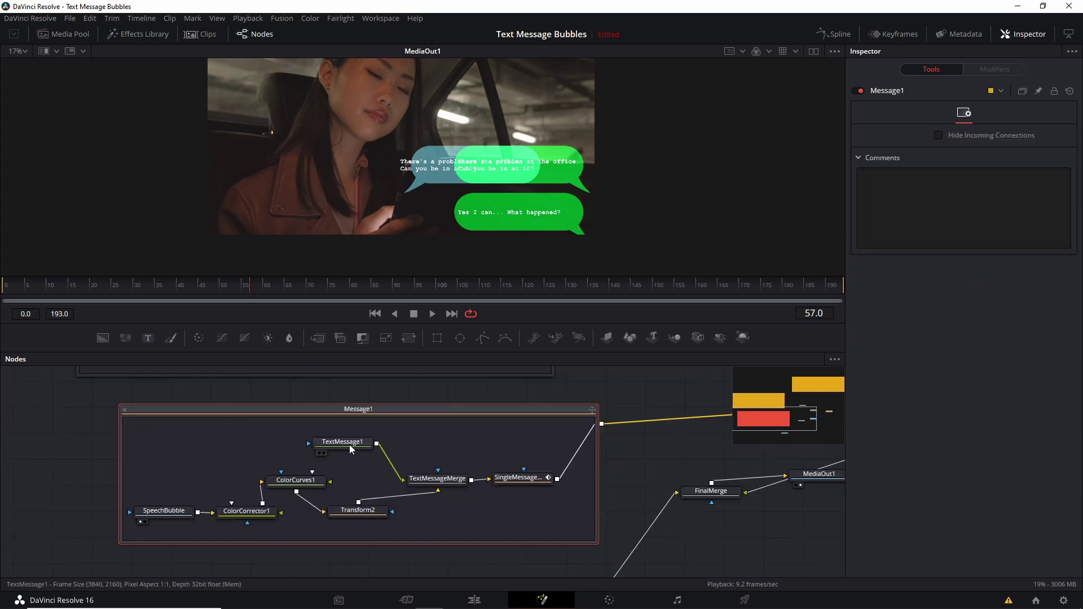
left_click(350, 445)
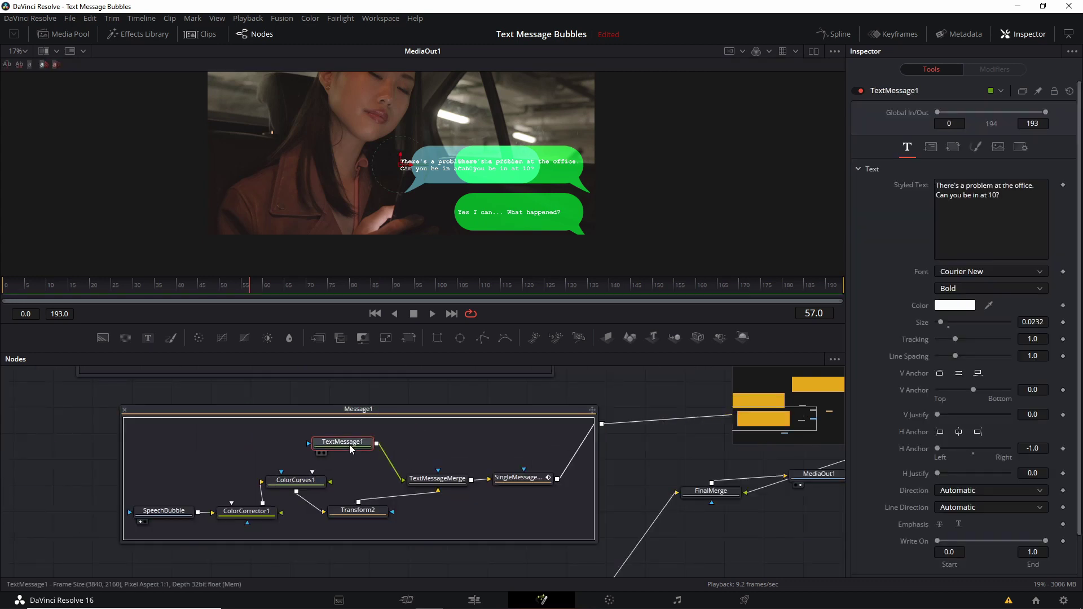
scroll(437, 170, "up", 3)
left_click_drag(344, 155, 397, 159)
scroll(452, 211, "down", 2)
scroll(591, 377, "down", 3)
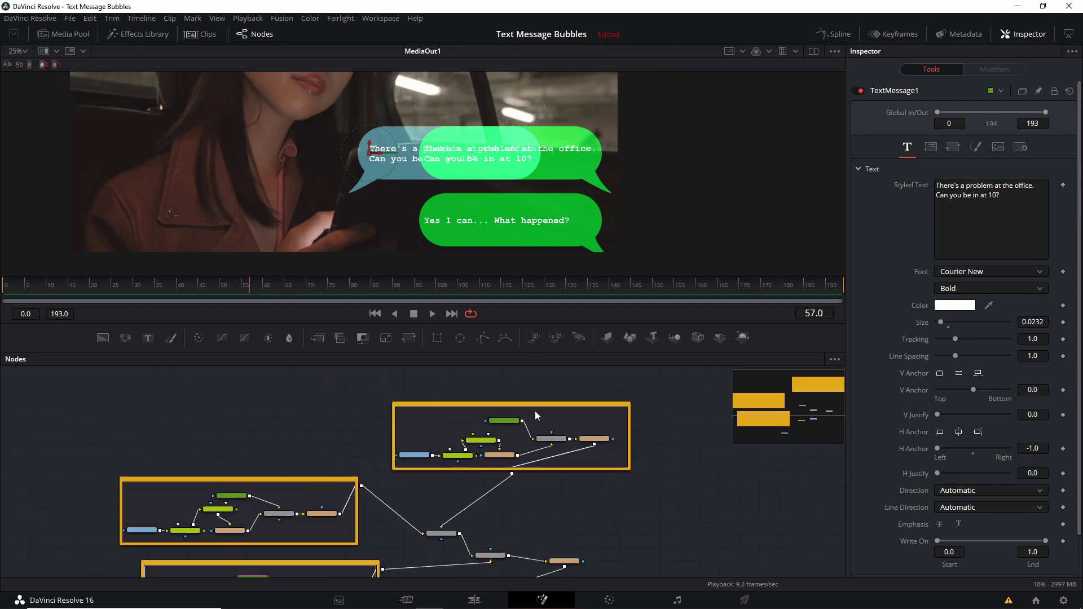
Paste the first bubble's Tint value into the third bubble's colour corrector.
double_click(555, 413)
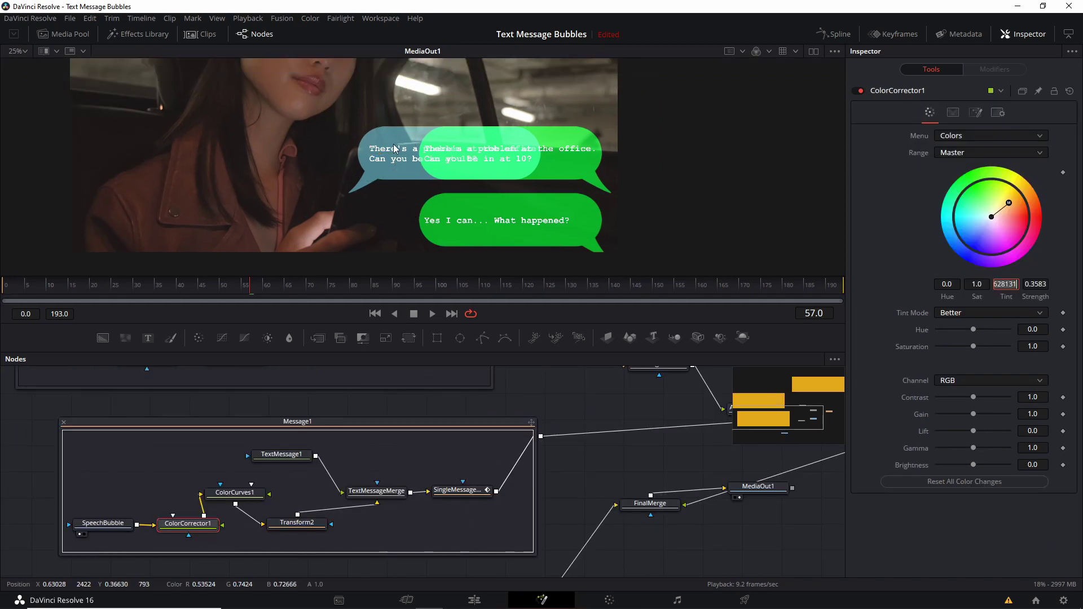
left_click_drag(586, 403, 499, 477)
left_click_drag(585, 426, 459, 500)
left_click_drag(559, 411, 467, 514)
left_click(395, 458)
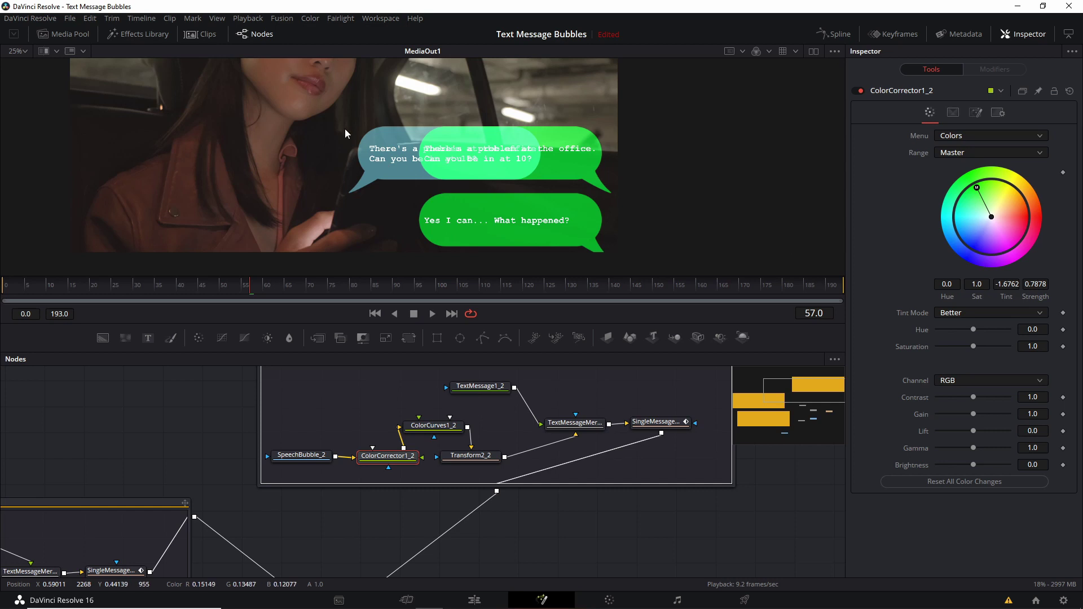
double_click(1007, 285)
type("-0.8951")
key("Tab")
Copy the first bubble's Strength of 0.3583 into the third bubble's corrector, turning it light blue.
left_click_drag(392, 499, 601, 343)
left_click_drag(437, 513, 605, 398)
left_click(288, 502)
left_click(290, 505)
left_click(1036, 283)
key("ctrl+c")
left_click_drag(681, 415, 429, 576)
left_click(460, 417)
double_click(1036, 285)
key("ctrl+v")
key("Tab")
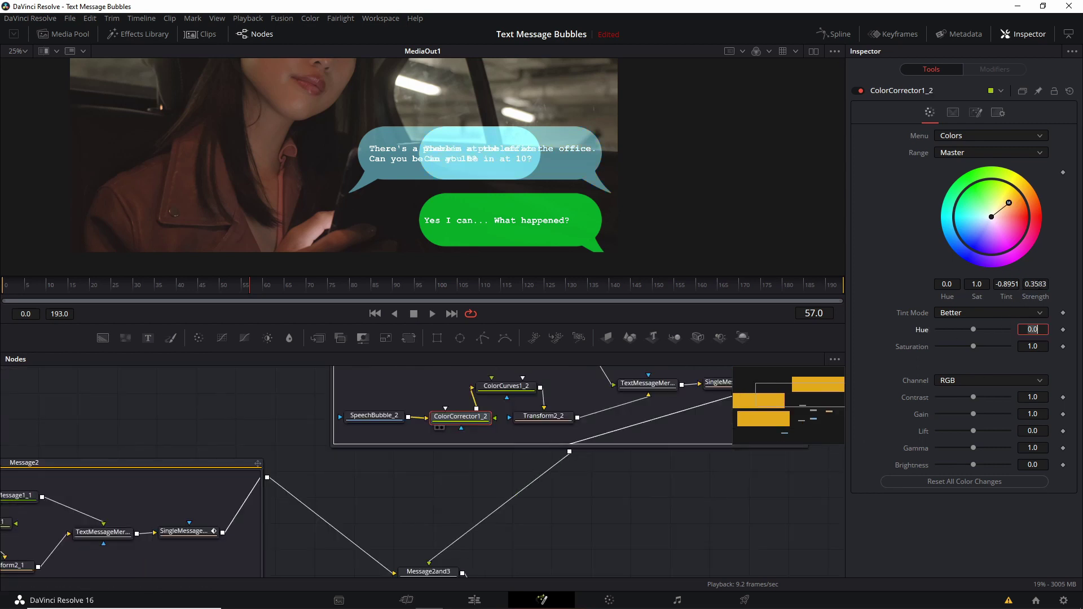
Raise SingleMessageTransform1_2's Center Y to about 2.268 so the third bubble sits above the first.
left_click_drag(624, 163, 625, 110)
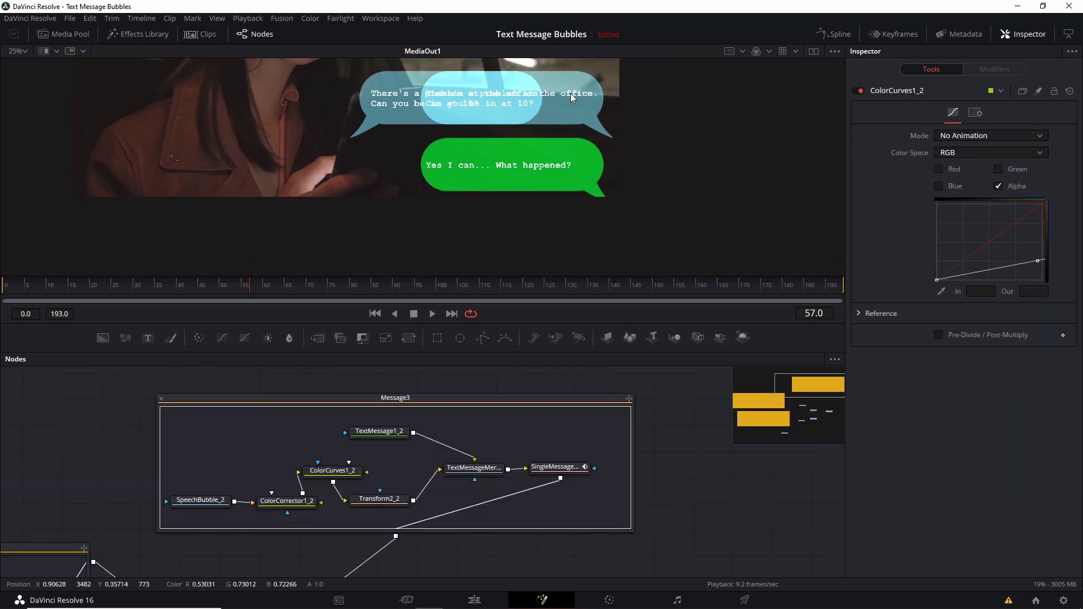
left_click(383, 431)
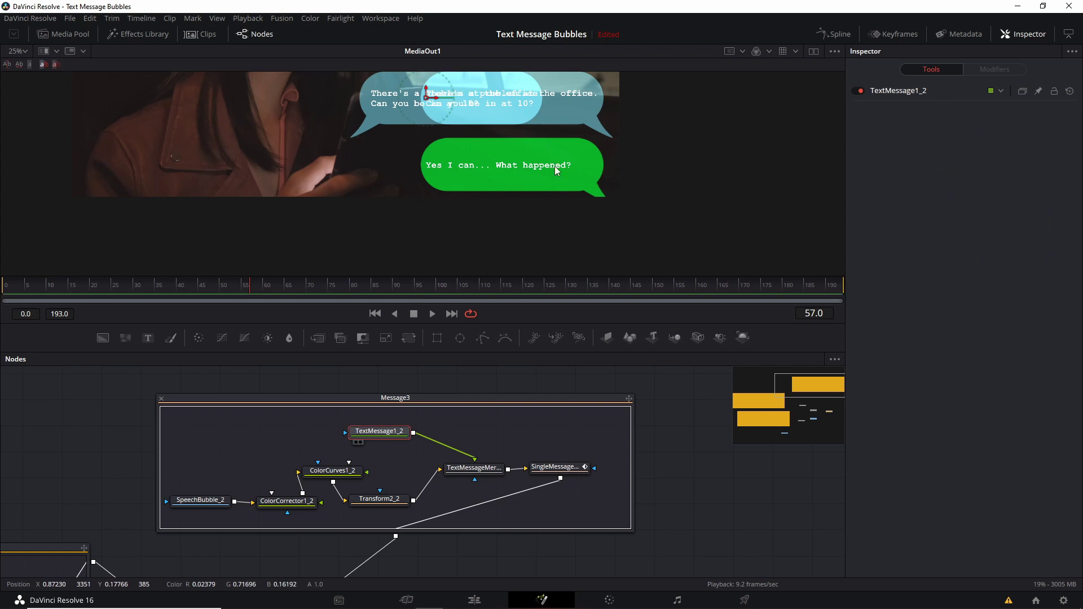
left_click_drag(554, 163, 574, 224)
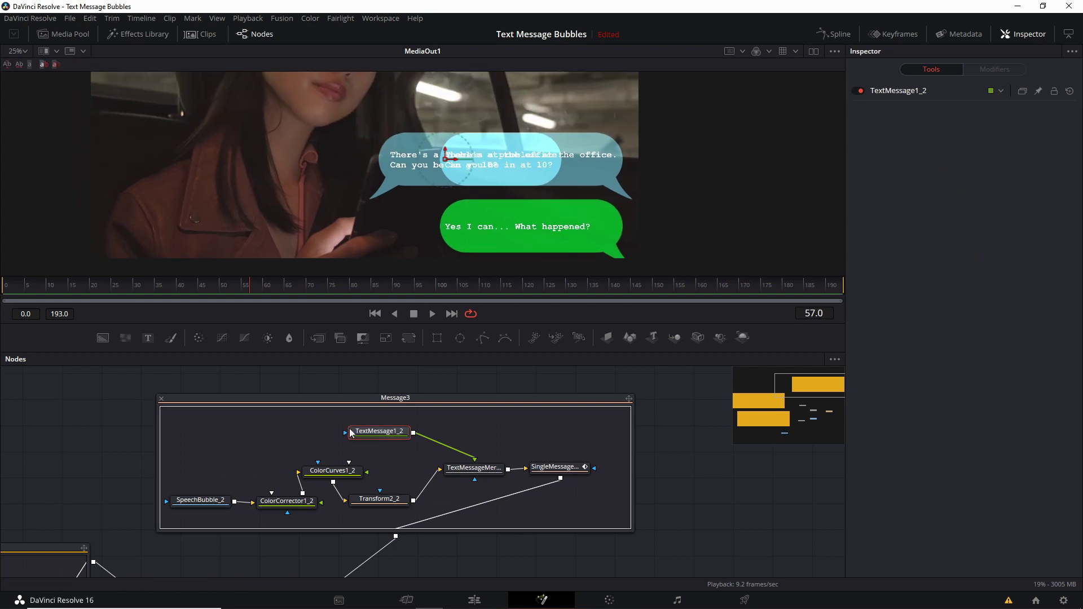
left_click(556, 467)
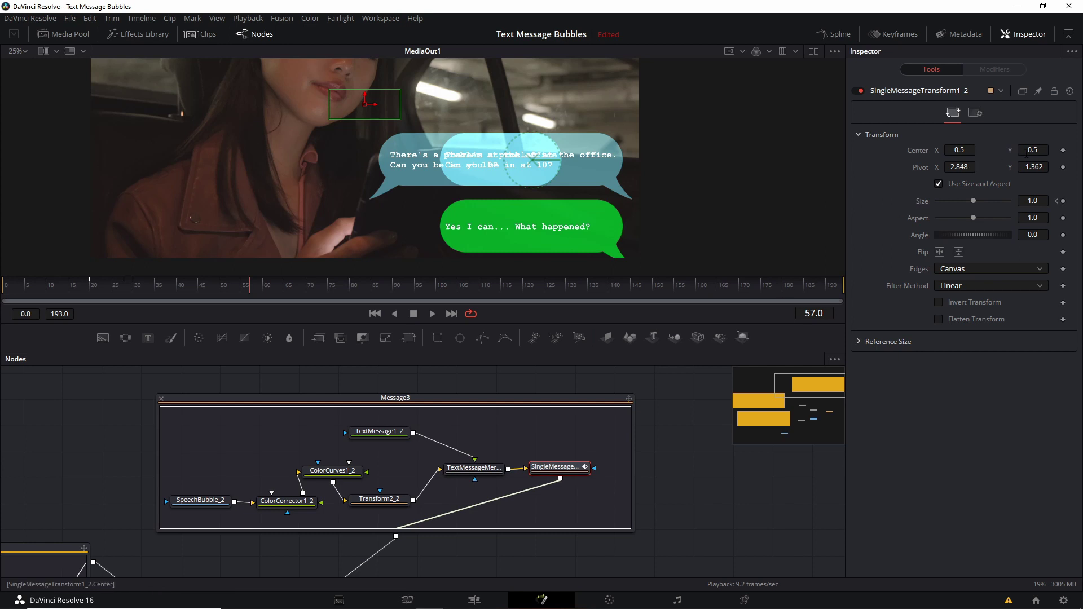
left_click_drag(1025, 151, 1067, 150)
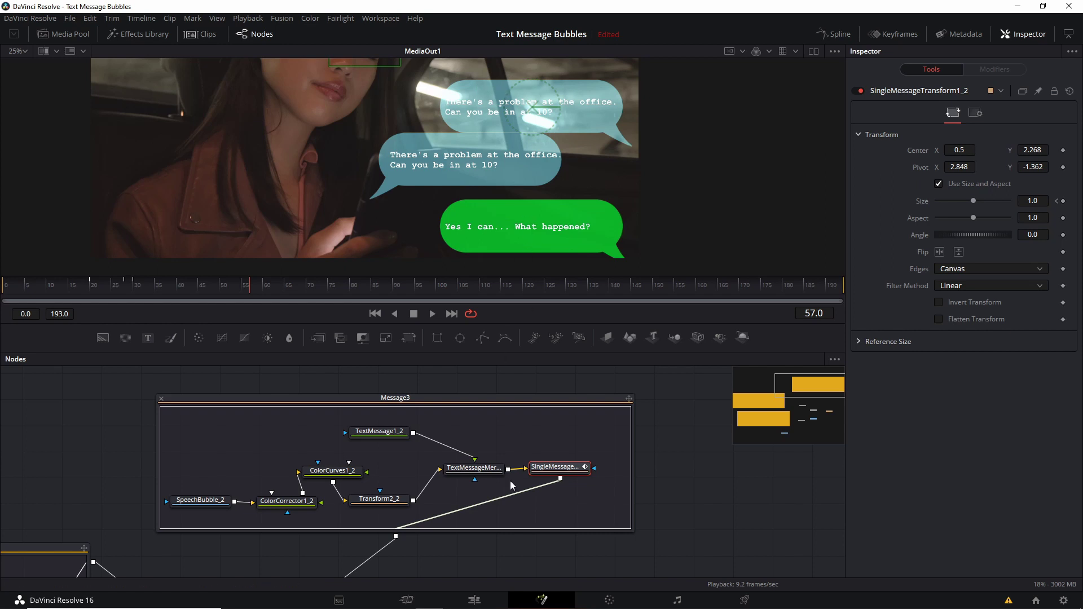
Set TextMessage1_2 to 'It's really bad. / There's literally no time / to explain!' and nudge it right.
left_click(390, 436)
left_click(1010, 238)
type("It's really bad.")
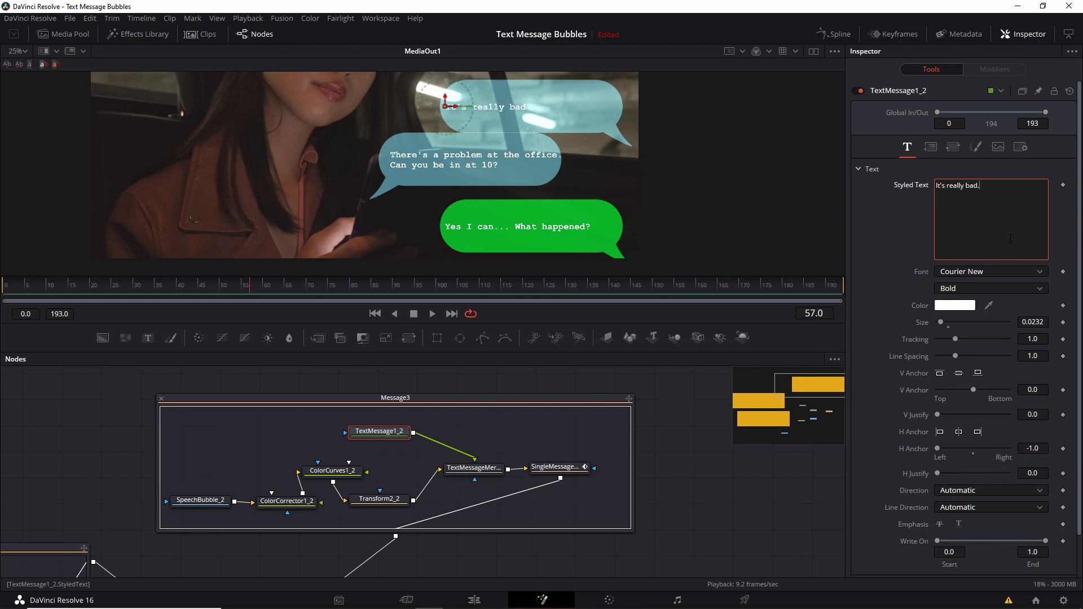
key("Return")
type("There's literally no time")
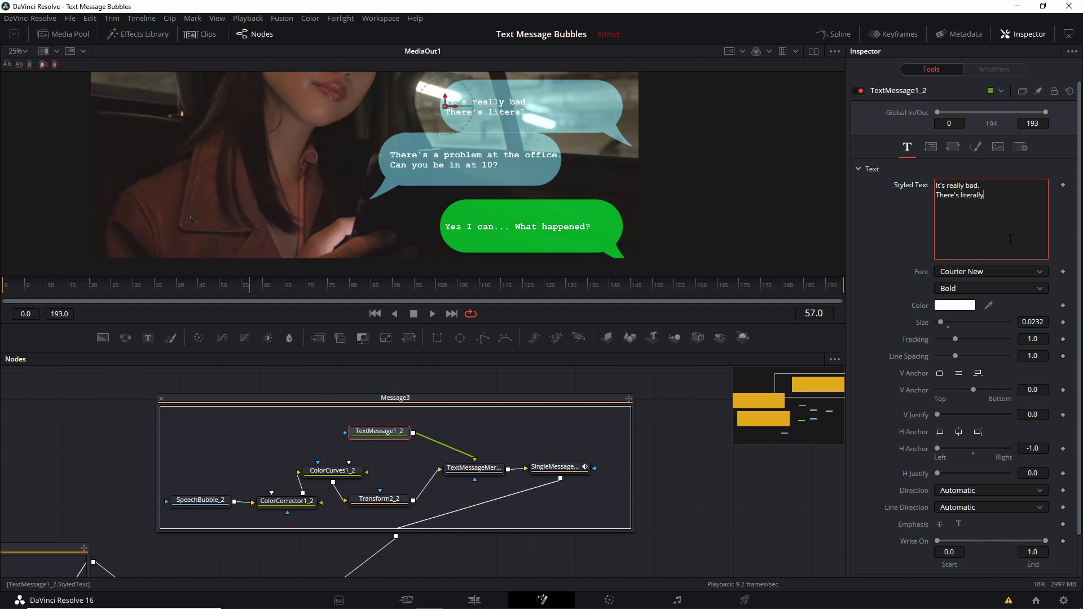
key("Return")
type("to explain!")
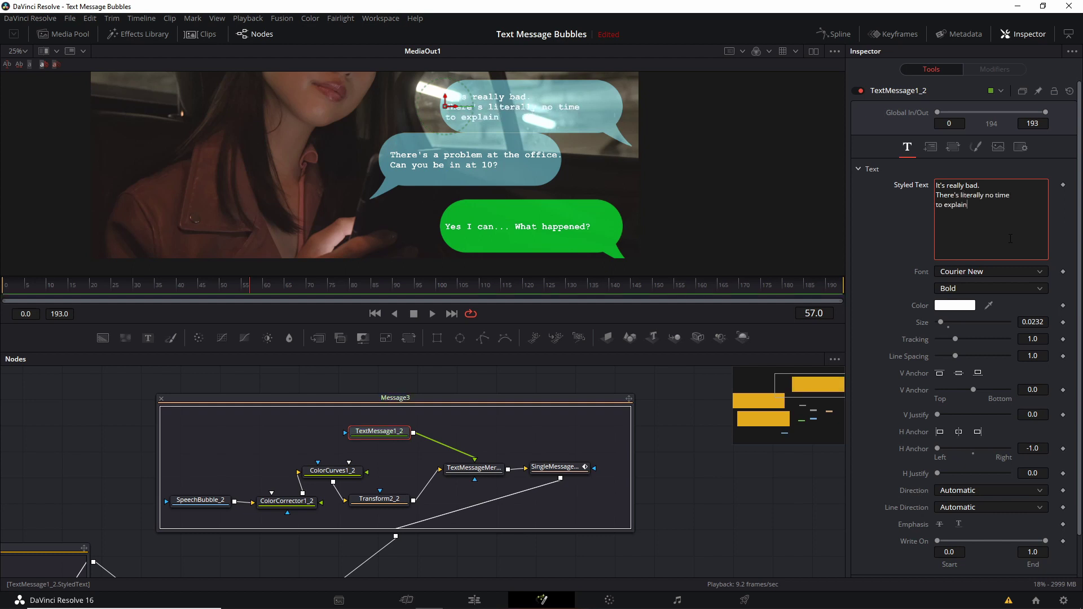
left_click(460, 110)
left_click_drag(460, 110, 468, 109)
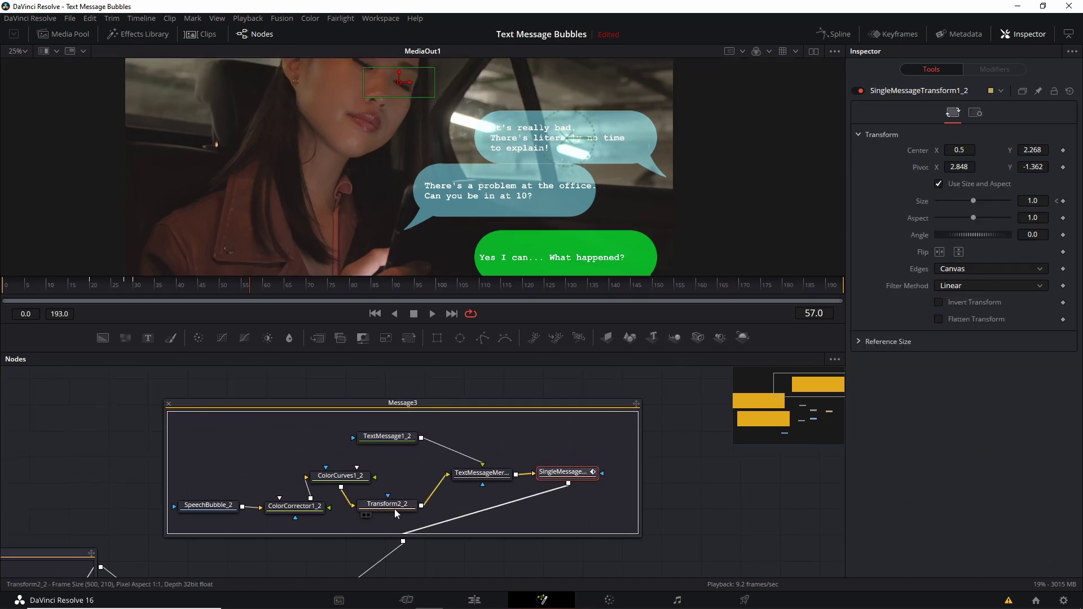
Flip Transform2_2 horizontally so the tail points left, then shift the text right to centre it.
left_click(389, 501)
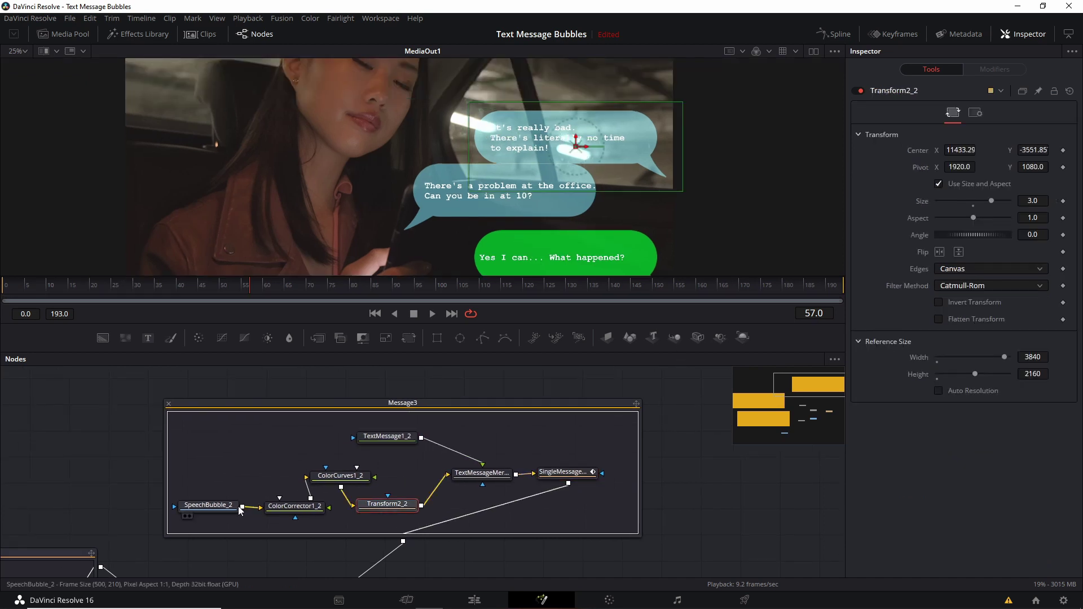
left_click(939, 251)
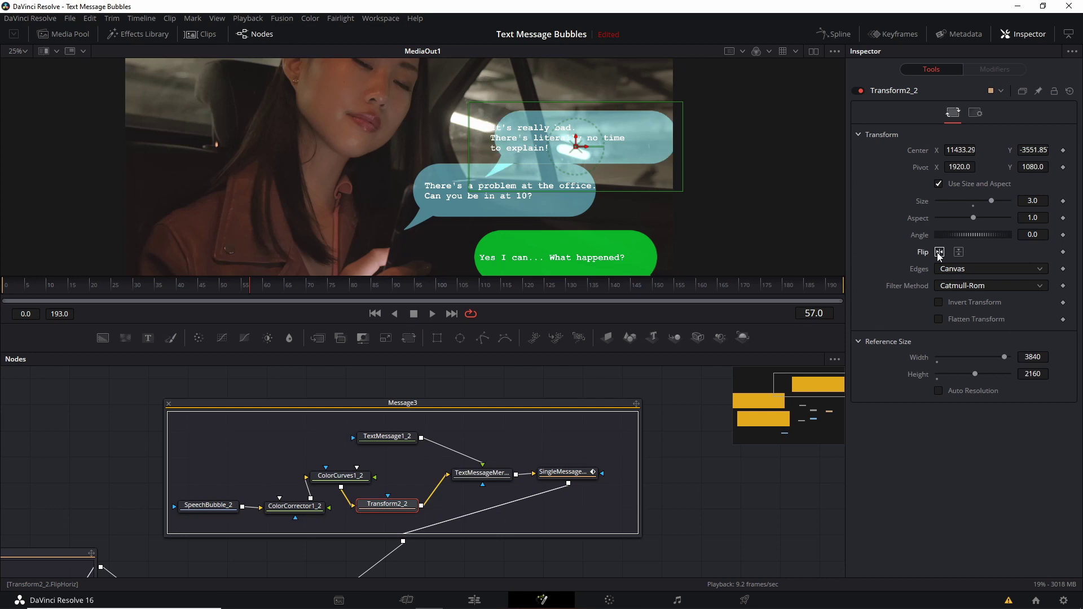
left_click(412, 437)
left_click_drag(507, 140, 523, 140)
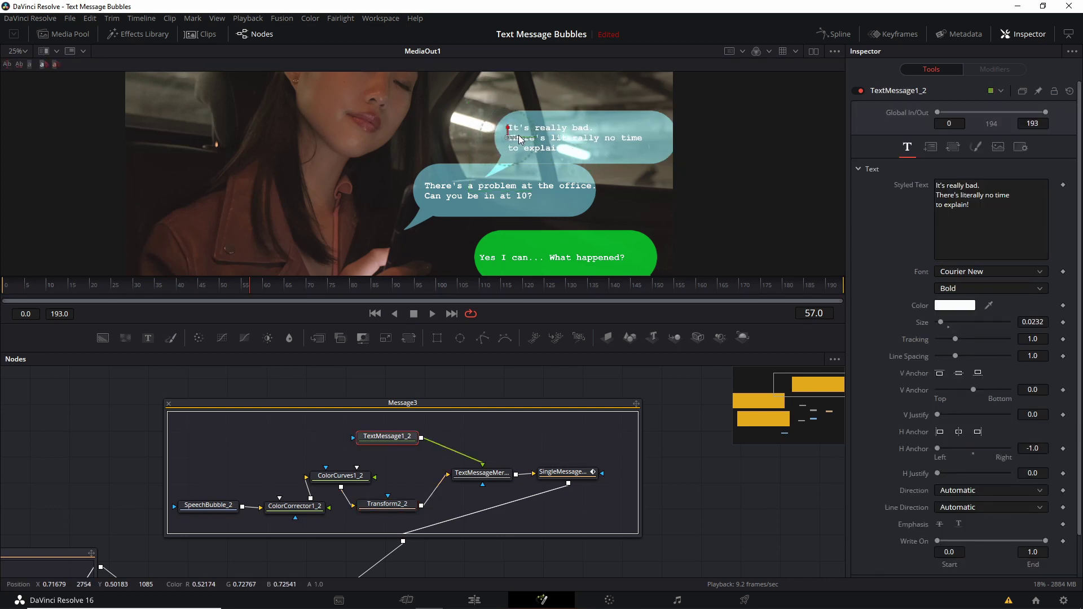
left_click(556, 473)
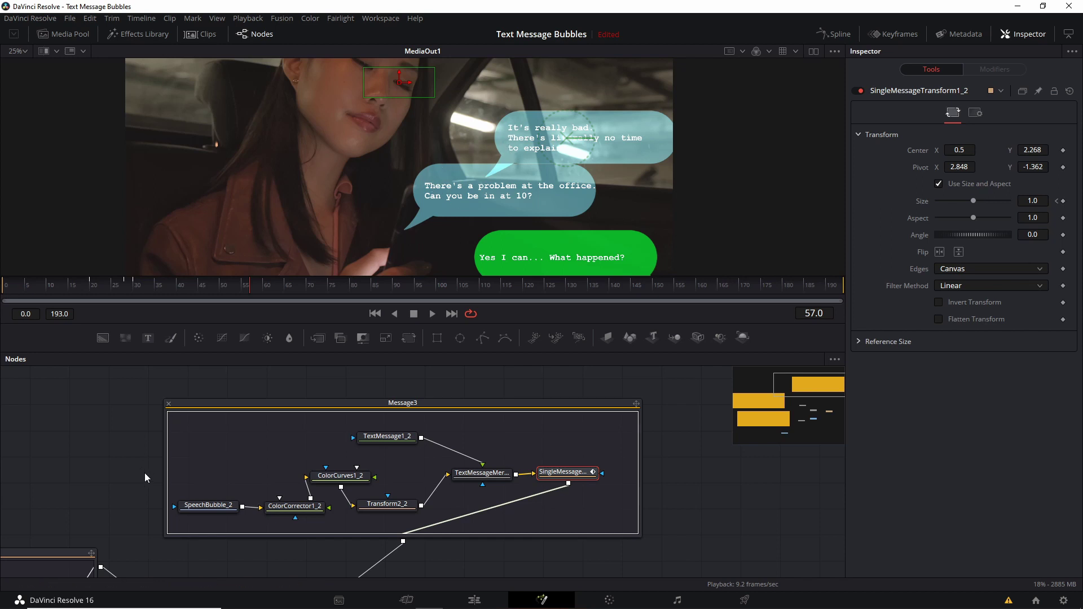
Copy the first message's Center X of -0.641 into SingleMessageTransform1_2.
left_click_drag(136, 493, 590, 227)
left_click(521, 525)
left_click(968, 150)
left_click_drag(640, 465, 400, 596)
left_click_drag(672, 409, 464, 525)
left_click(569, 456)
double_click(960, 150)
type("-0.641")
key("Tab")
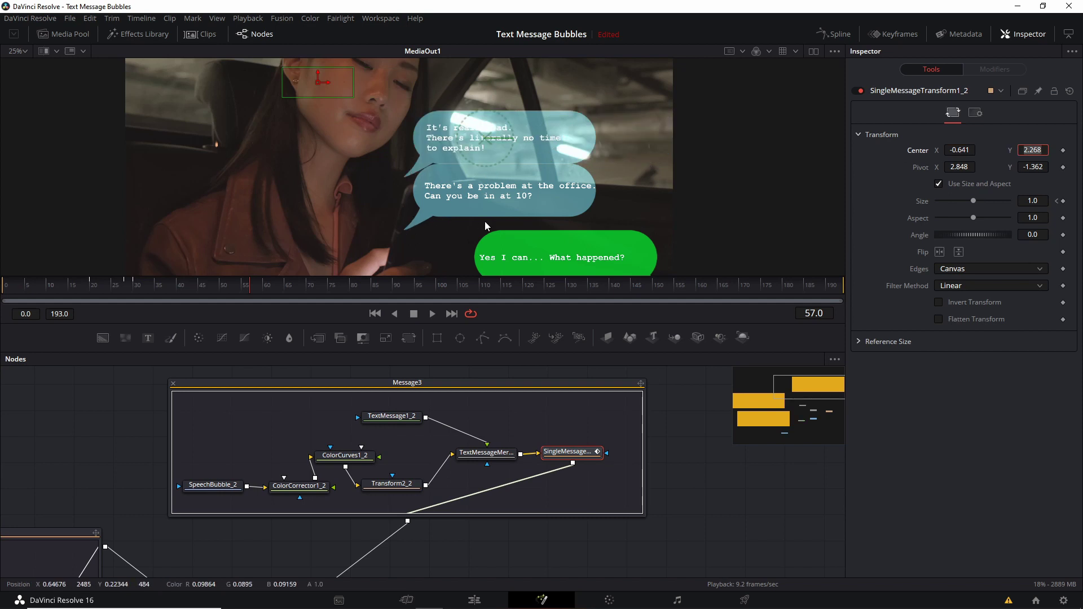
Drag the third bubble's Center Y down to about -4.487, below the frame.
scroll(480, 221, "down", 3)
scroll(525, 191, "down", 1)
left_click_drag(384, 66, 379, 208)
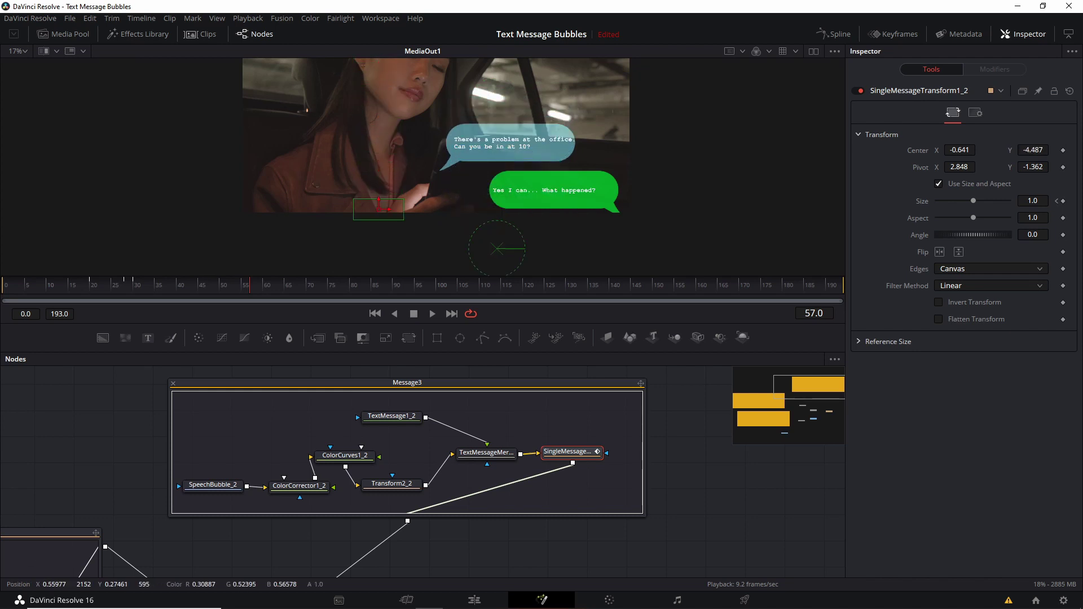
scroll(639, 162, "down", 1)
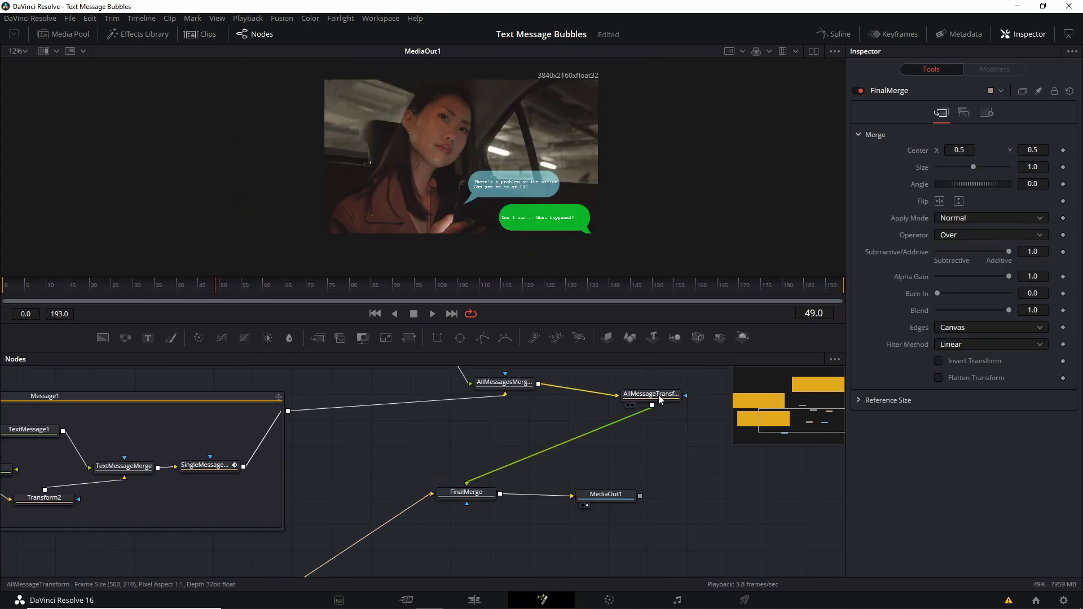
left_click(660, 399)
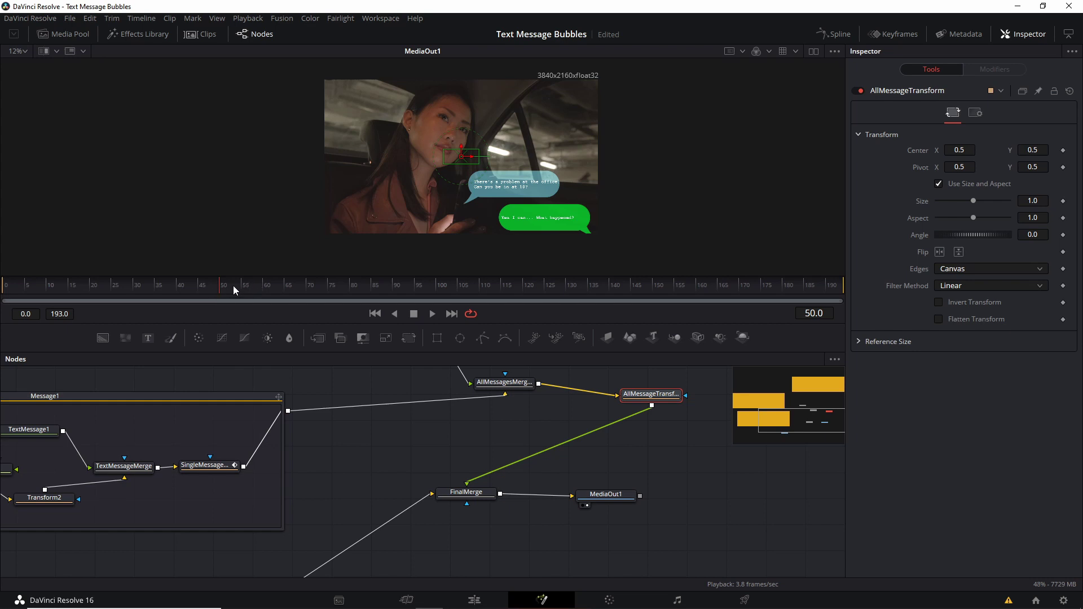
Keyframe AllMessageTransform's Center at frame 50 and raise Y to 3.29 at frame 60.
left_click(1064, 151)
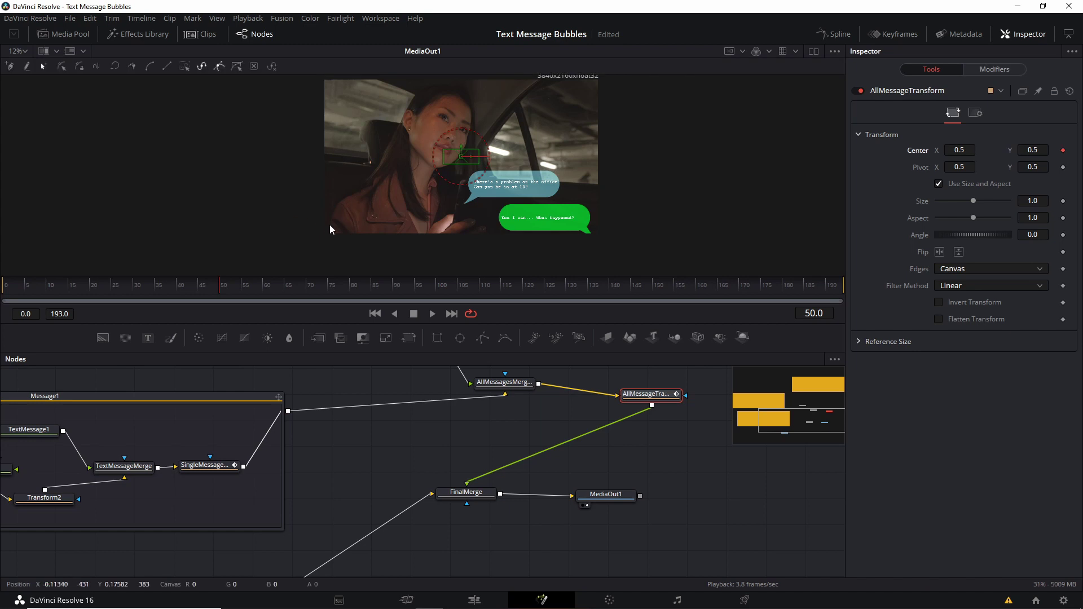
left_click(263, 286)
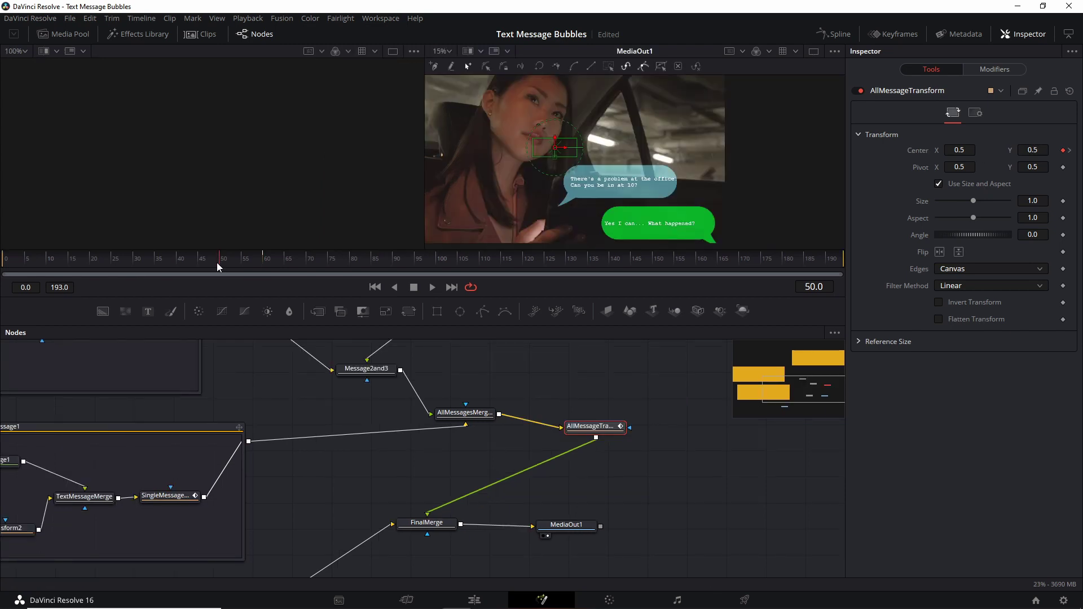
left_click(262, 258)
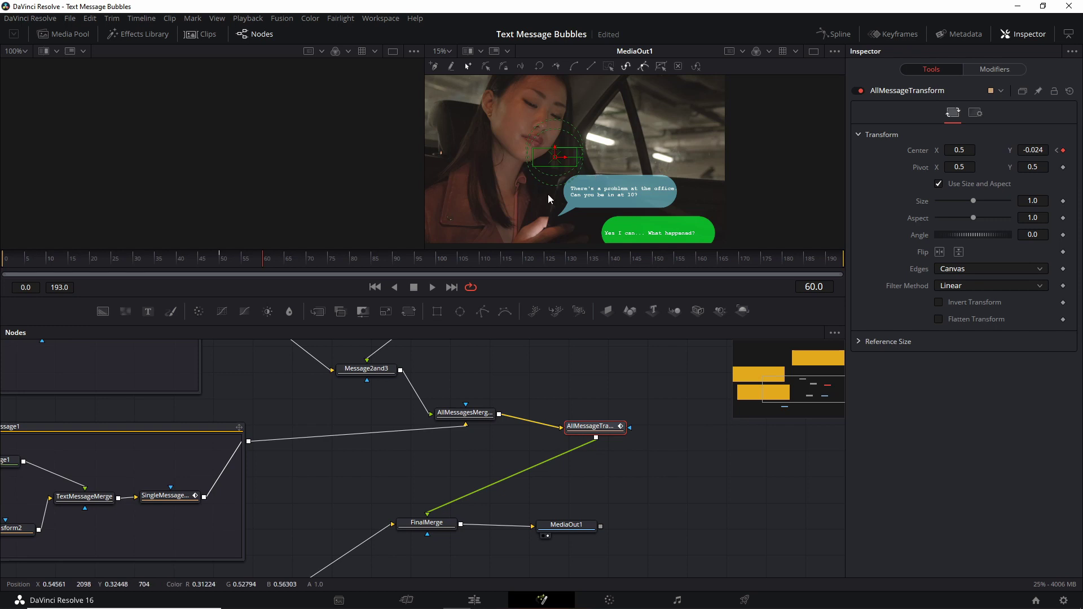
mouse_move(1028, 151)
left_mouse_down()
mouse_move(1082, 151)
mouse_move(1032, 151)
left_mouse_up()
key("Down")
key("Down")
key("Down")
key("Down")
key("Down")
key("Down")
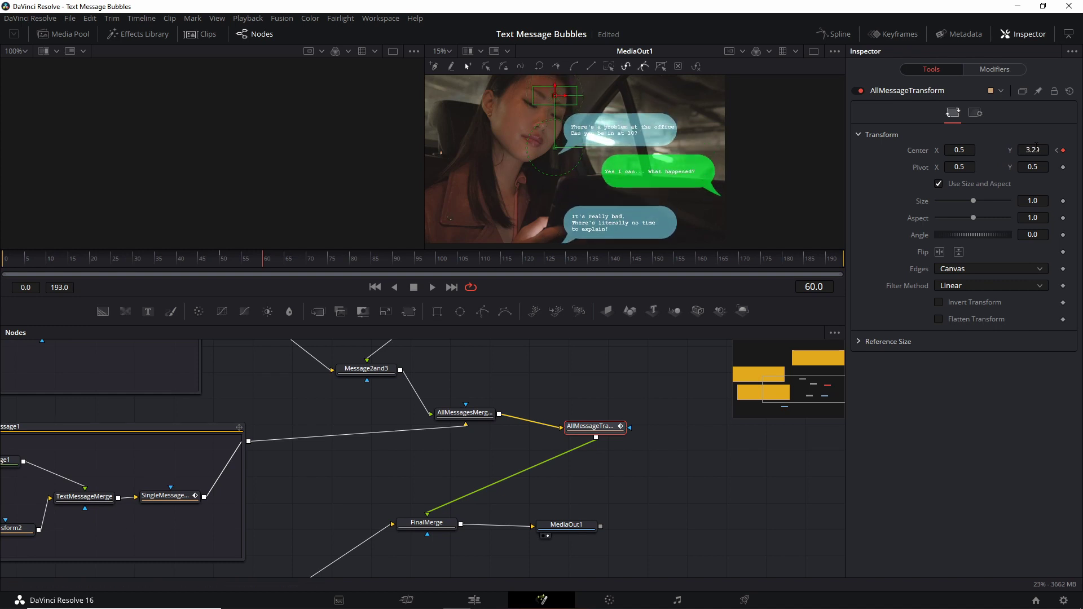
Add a holding Center keyframe at frame 140 and raise Y to 4.753 at frame 150.
left_click(610, 259)
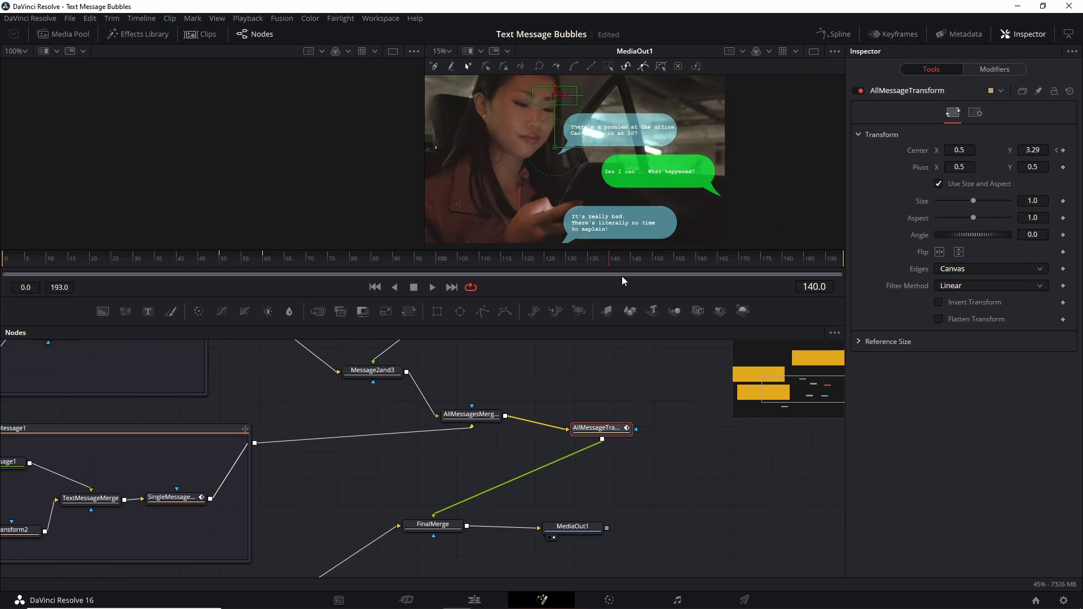
left_click(1064, 150)
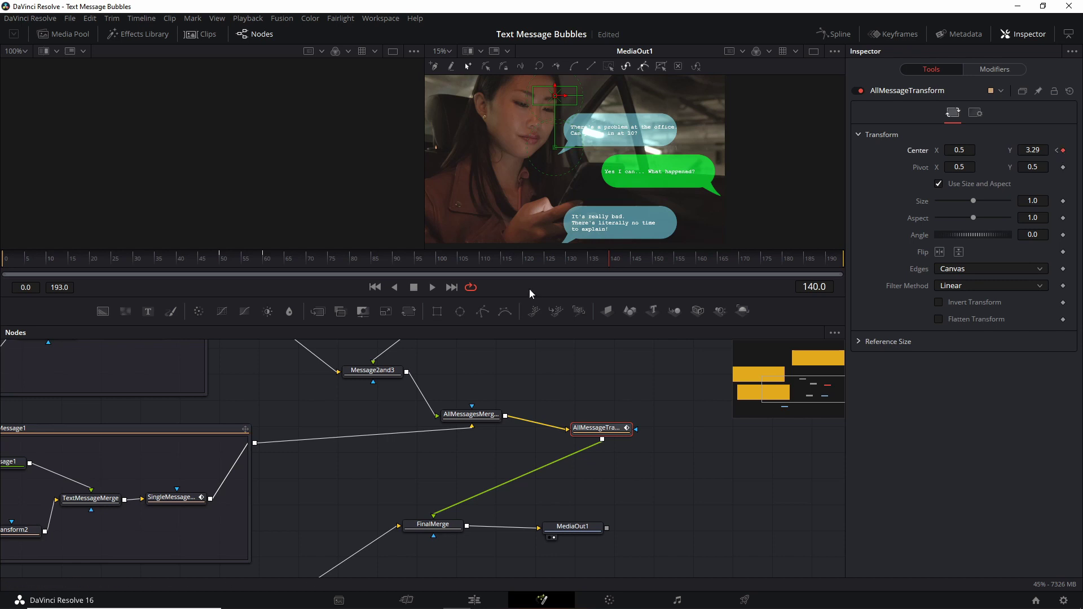
left_click(656, 260)
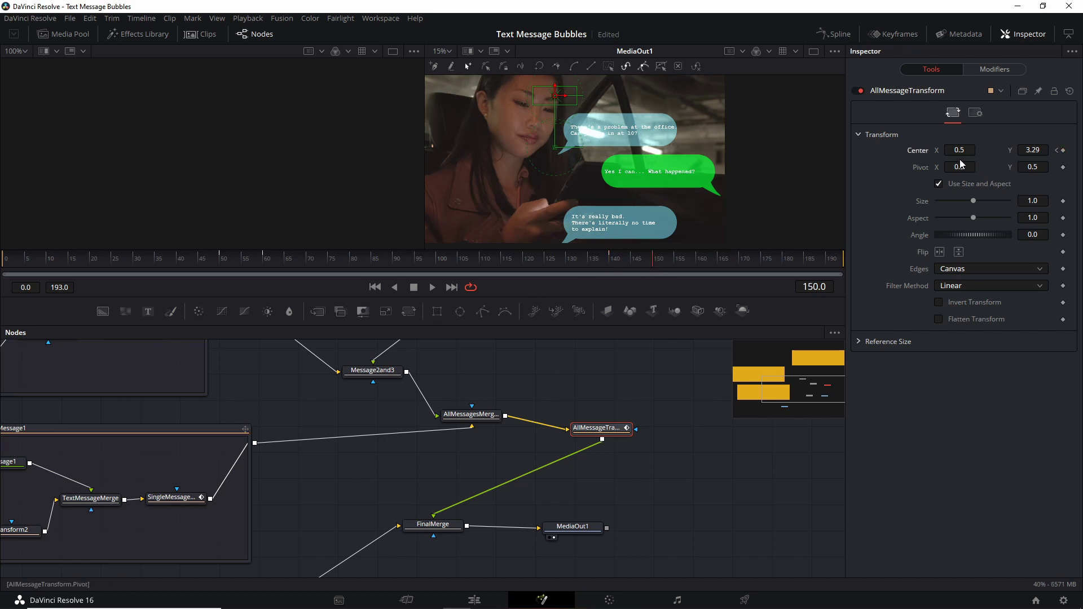
left_click_drag(1033, 150, 1068, 150)
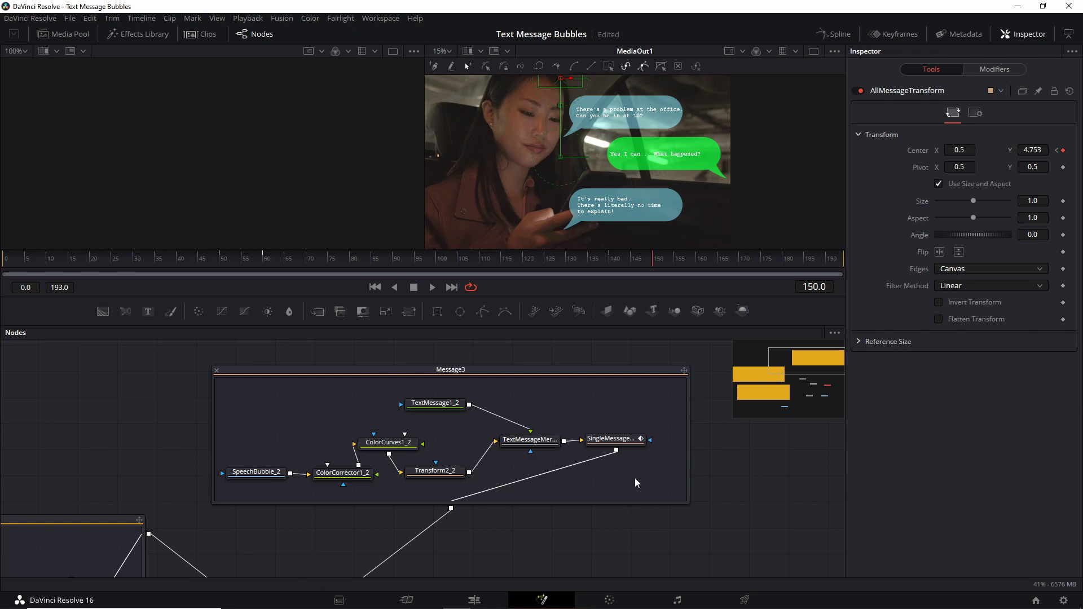
Set SingleMessageTransform1_2 Center Y to -4.049, save the project, and show the Keyframes editor.
left_click(644, 446)
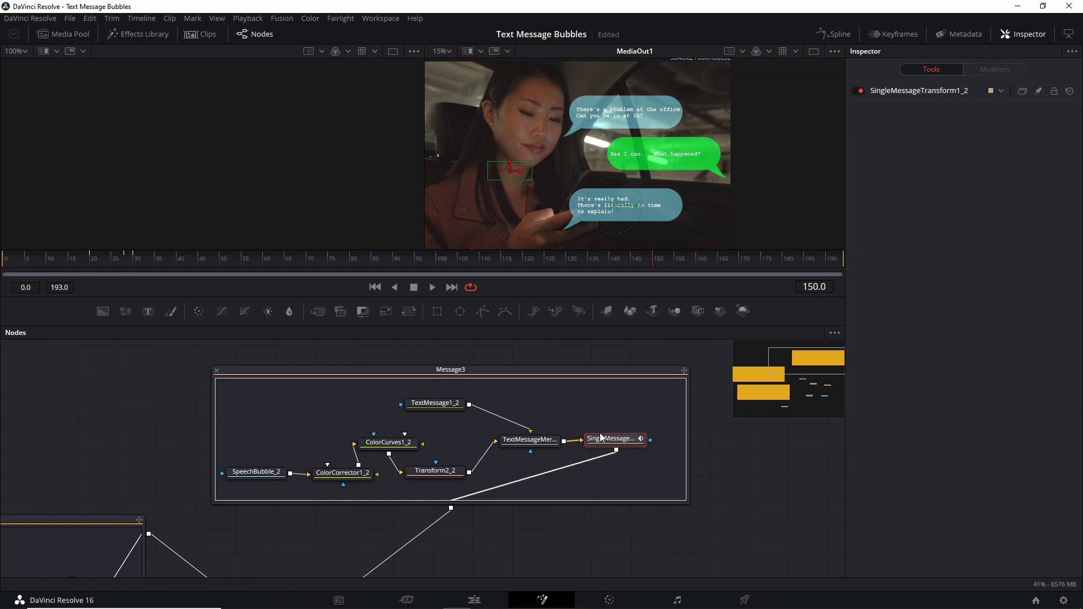
left_click(622, 442)
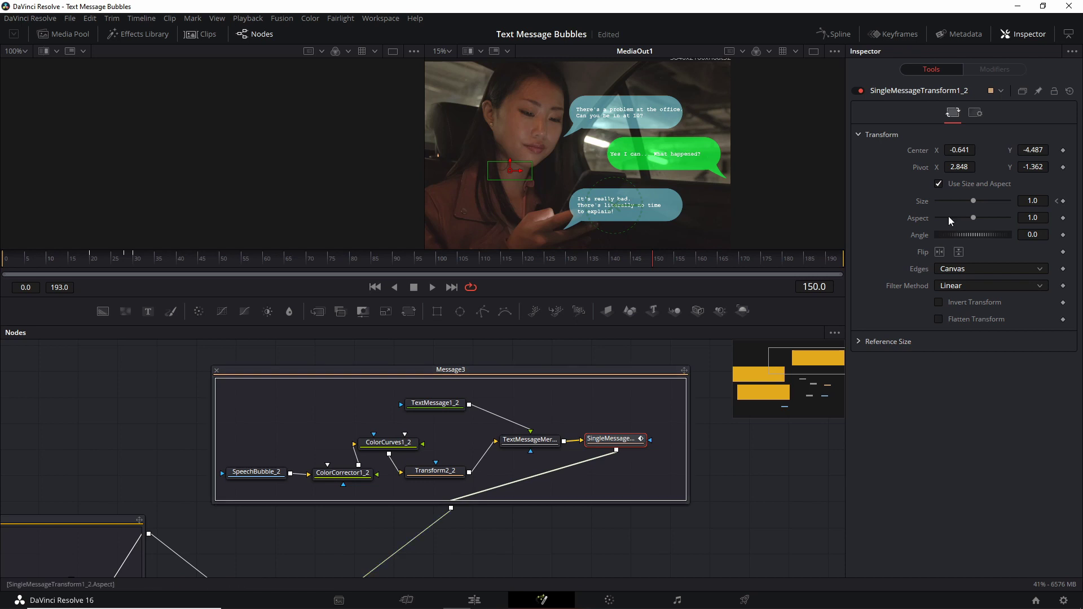
left_click_drag(1031, 152, 489, 158)
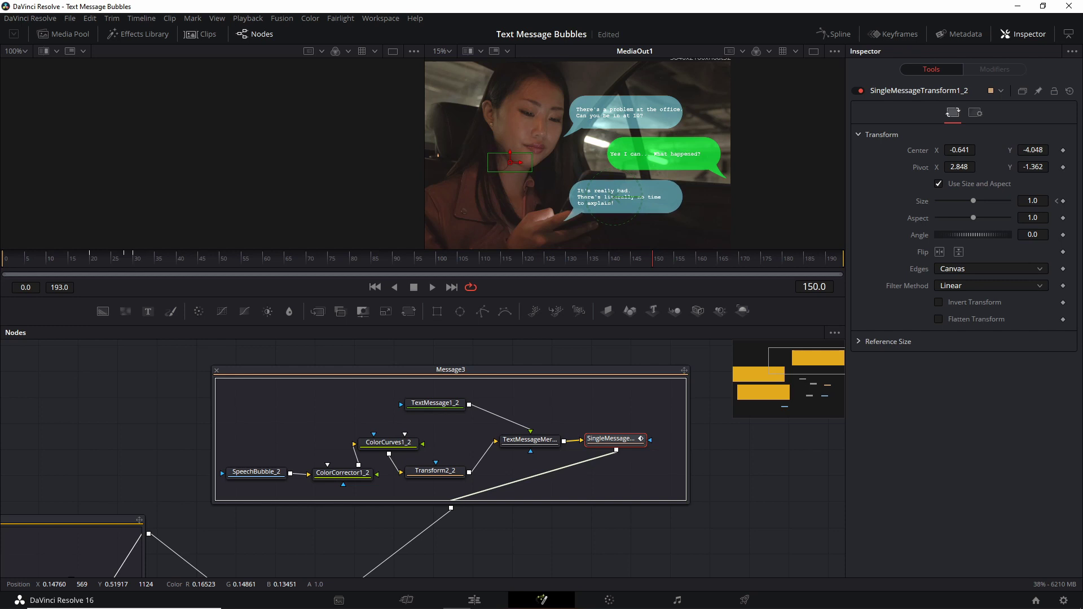
key("ctrl+s")
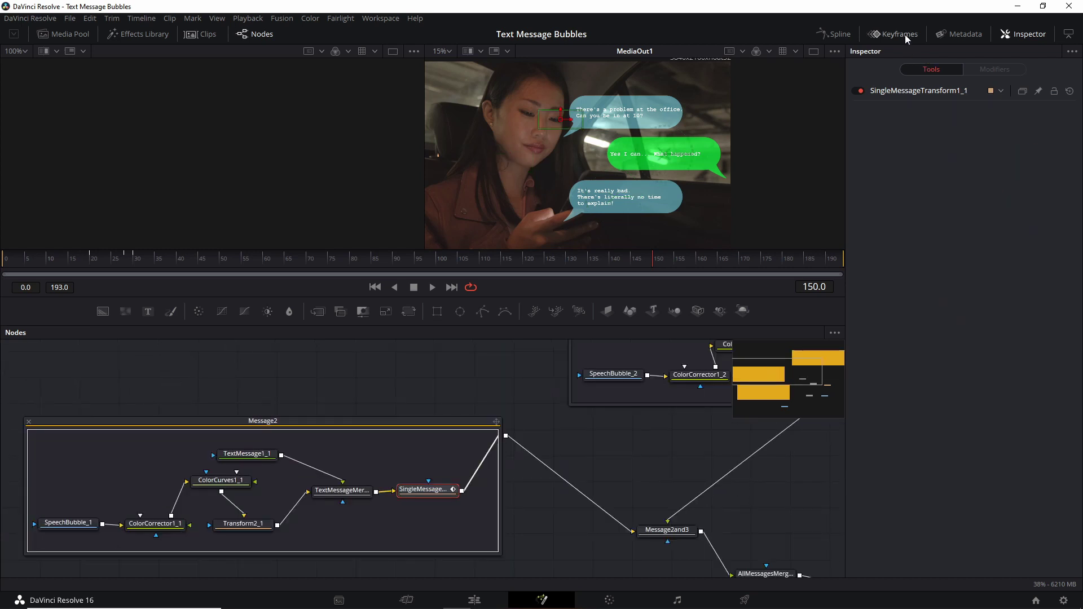
left_click(905, 35)
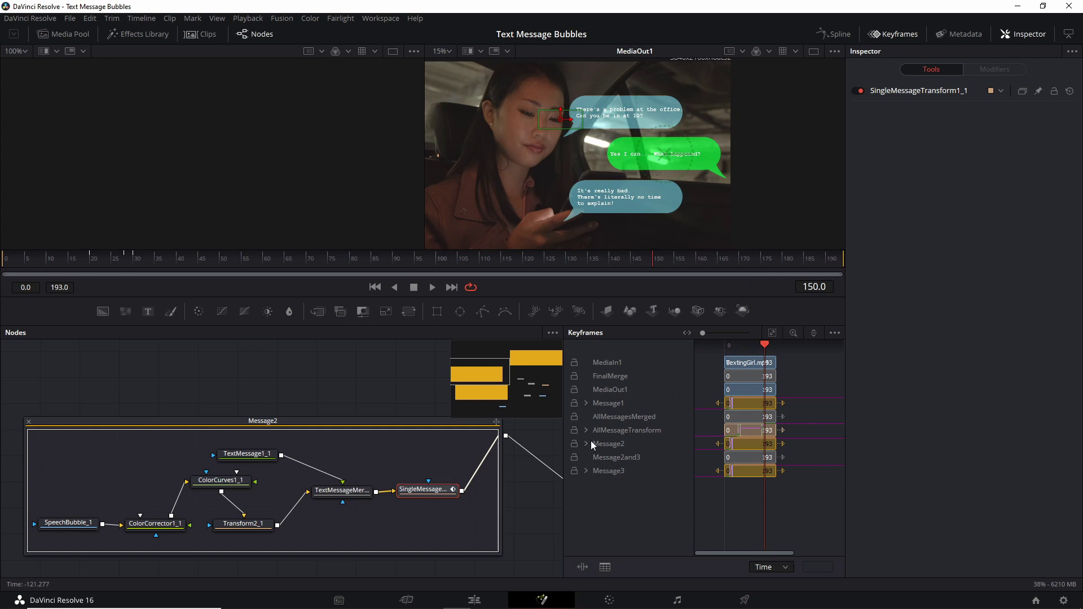
Widen the Keyframes panel and inspect the Size keyframes of Message2's SingleMessageTransform1.
left_click_drag(563, 421, 495, 435)
left_click(517, 445)
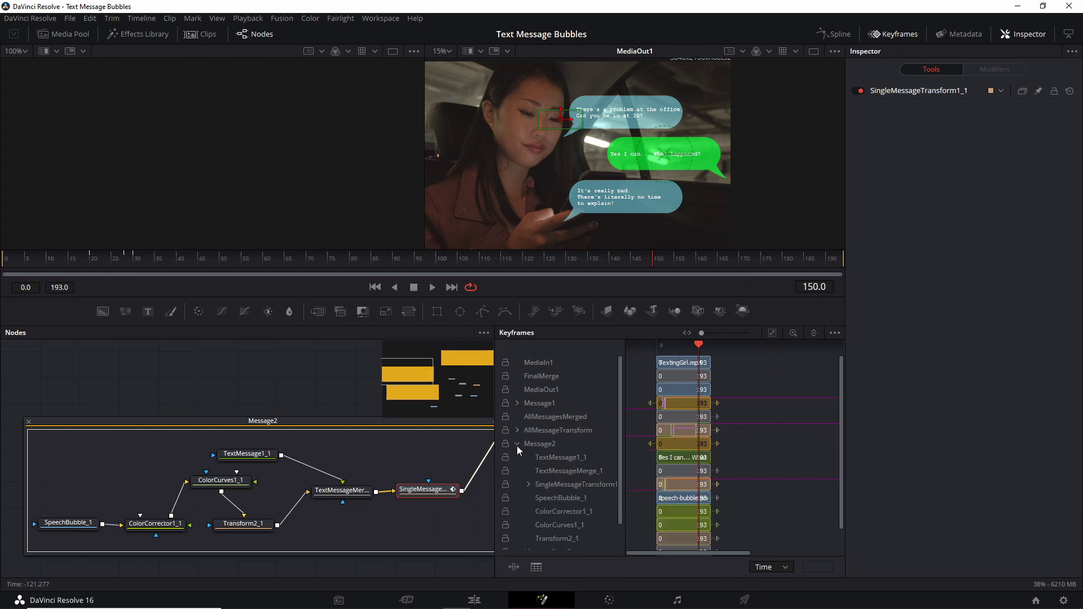
scroll(572, 470, "down", 1)
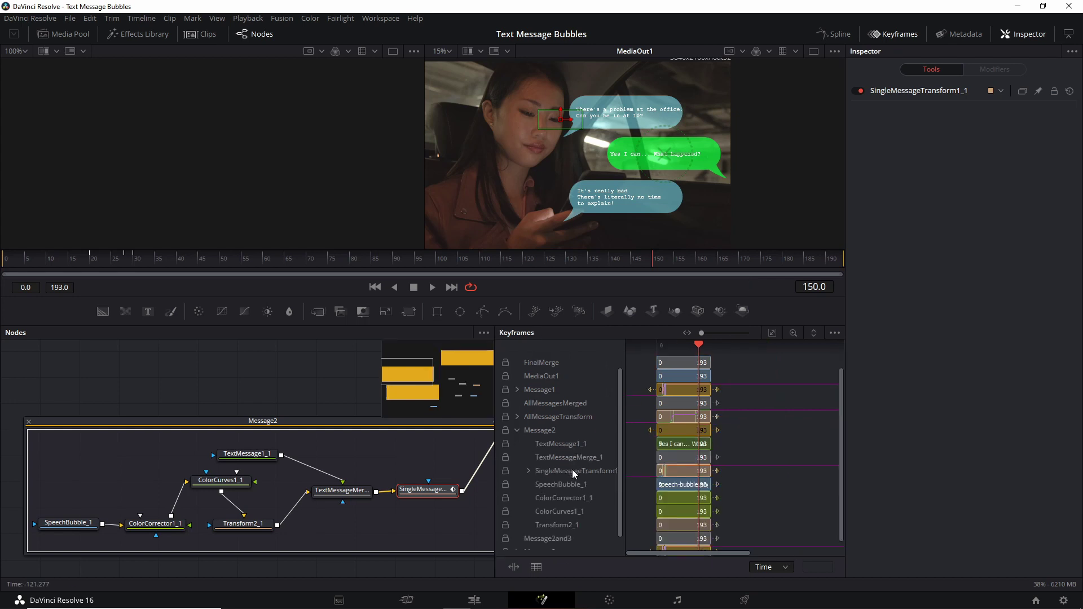
left_click(527, 471)
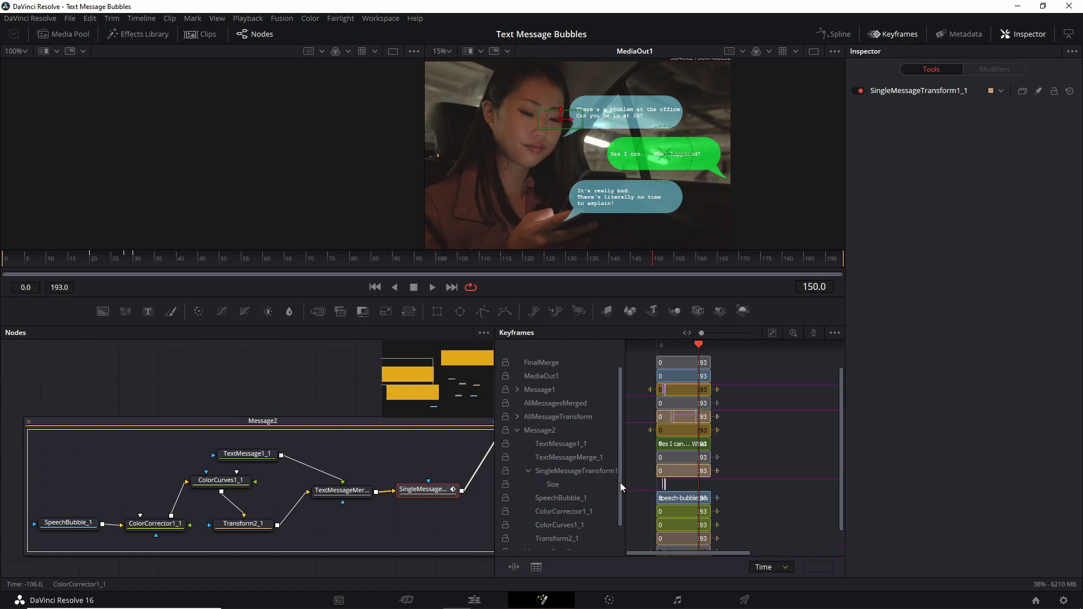
left_click_drag(707, 334, 719, 333)
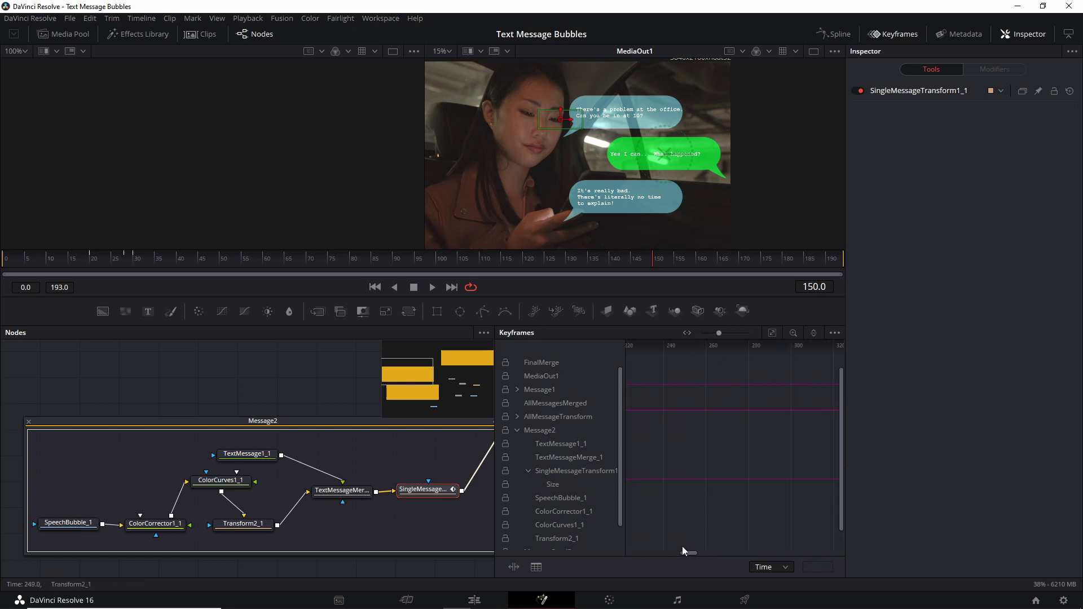
left_click_drag(689, 553, 650, 554)
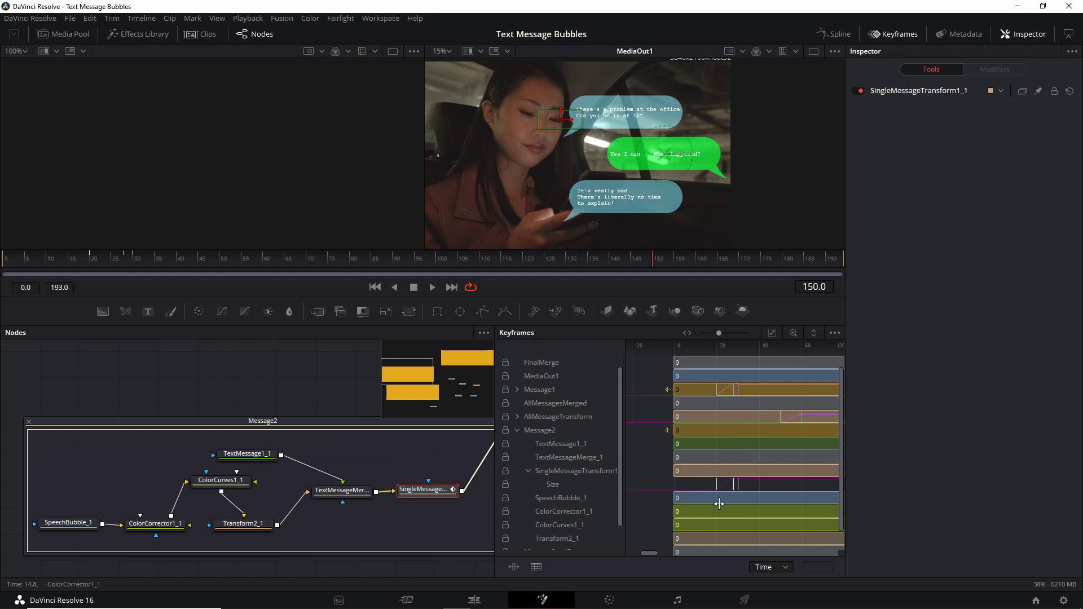
left_click_drag(711, 483, 709, 483)
left_click_drag(652, 557, 657, 552)
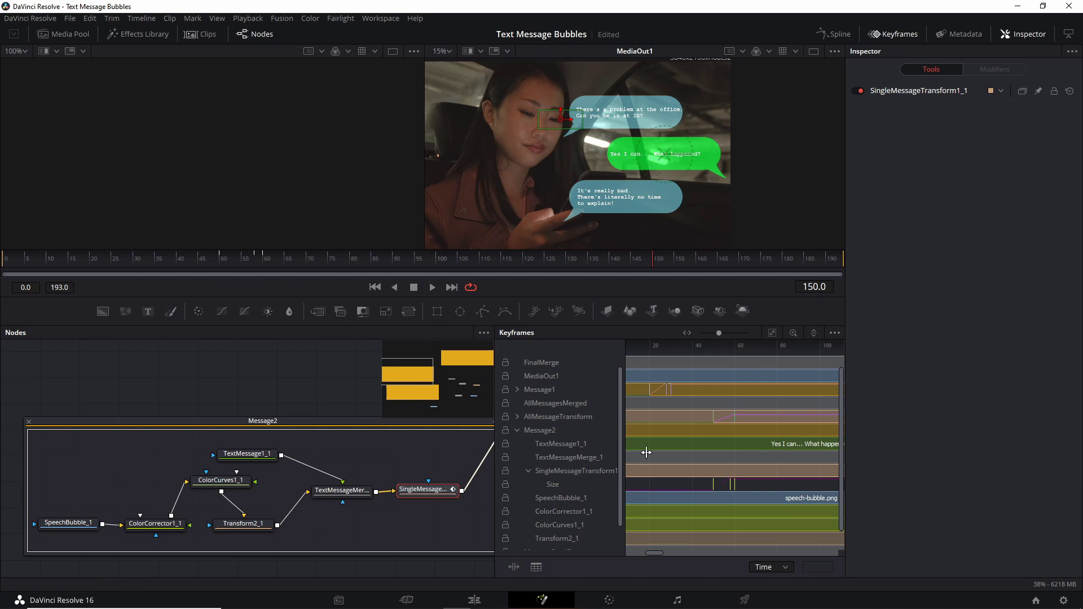
left_click(517, 431)
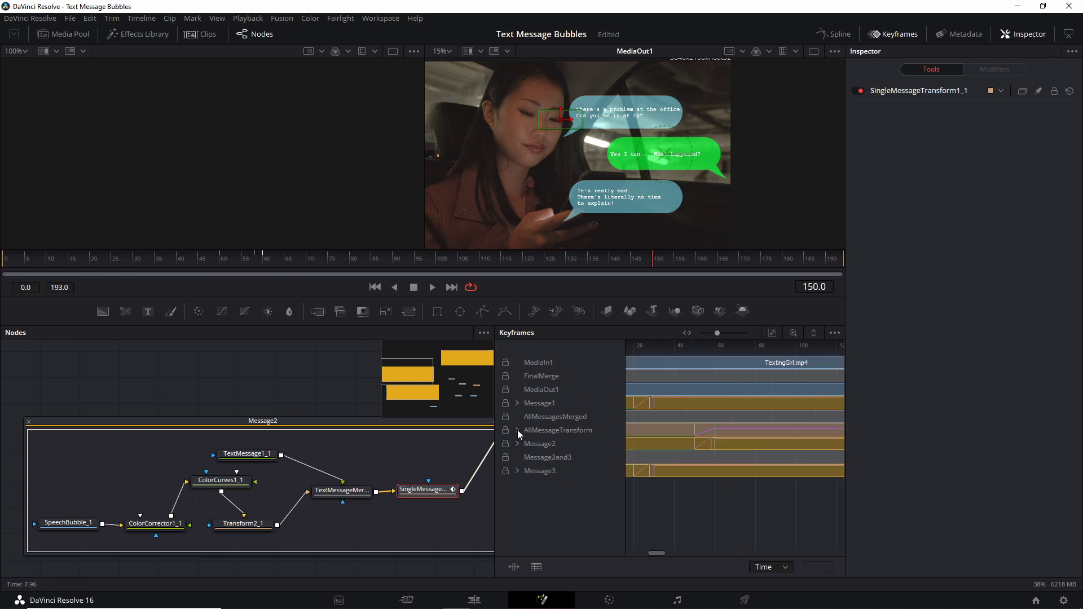
Drag Message3's SingleMessageTransform1 Size keyframe from frame 138 to 141.
left_click(517, 471)
scroll(556, 502, "down", 1)
left_click(528, 498)
scroll(575, 505, "down", 1)
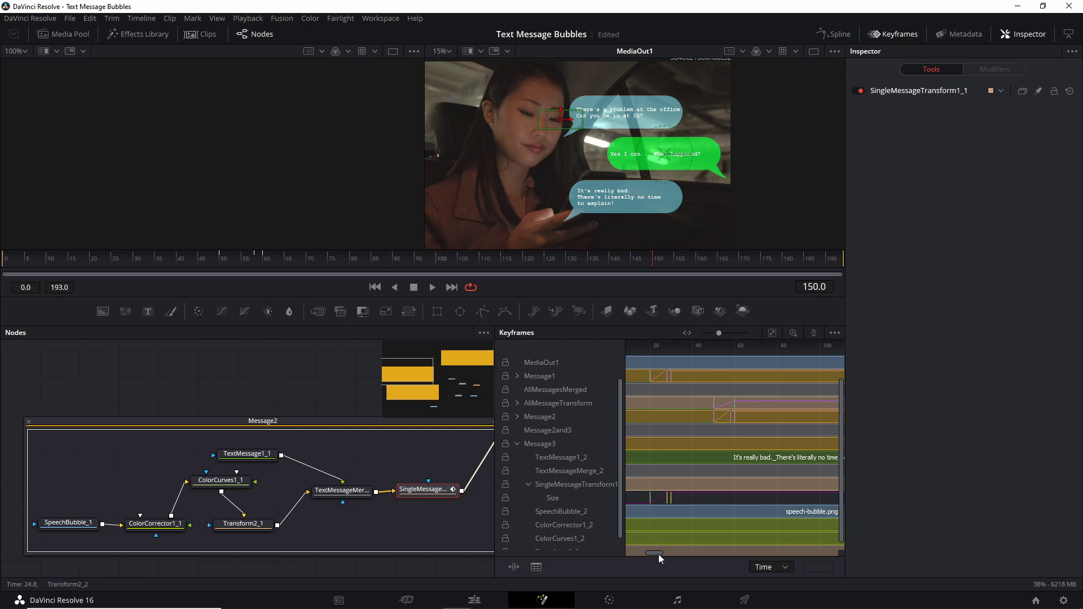
left_click_drag(719, 333, 714, 333)
left_click_drag(661, 553, 673, 554)
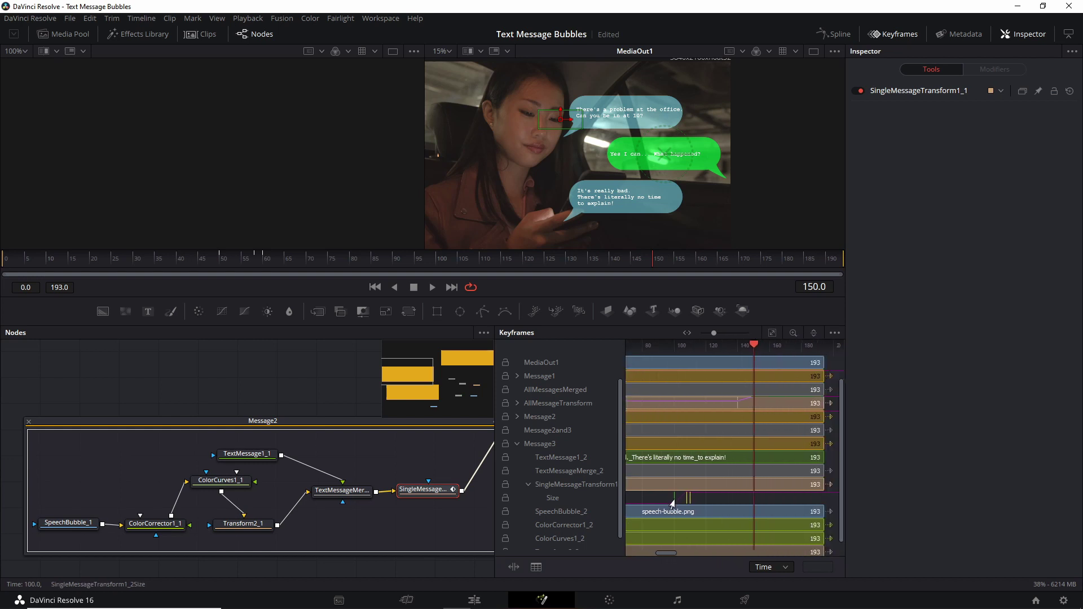
left_click_drag(737, 501, 740, 502)
left_click(759, 458)
left_click_drag(761, 348, 767, 348)
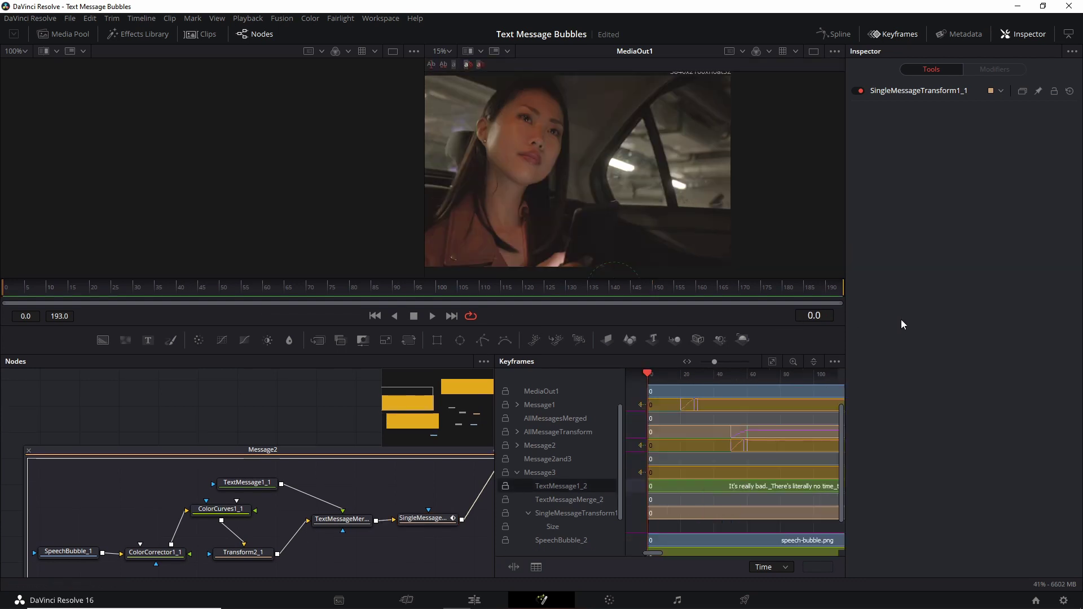
Play, stop, and replay the composition to watch the three bubbles appear in turn.
left_click(432, 317)
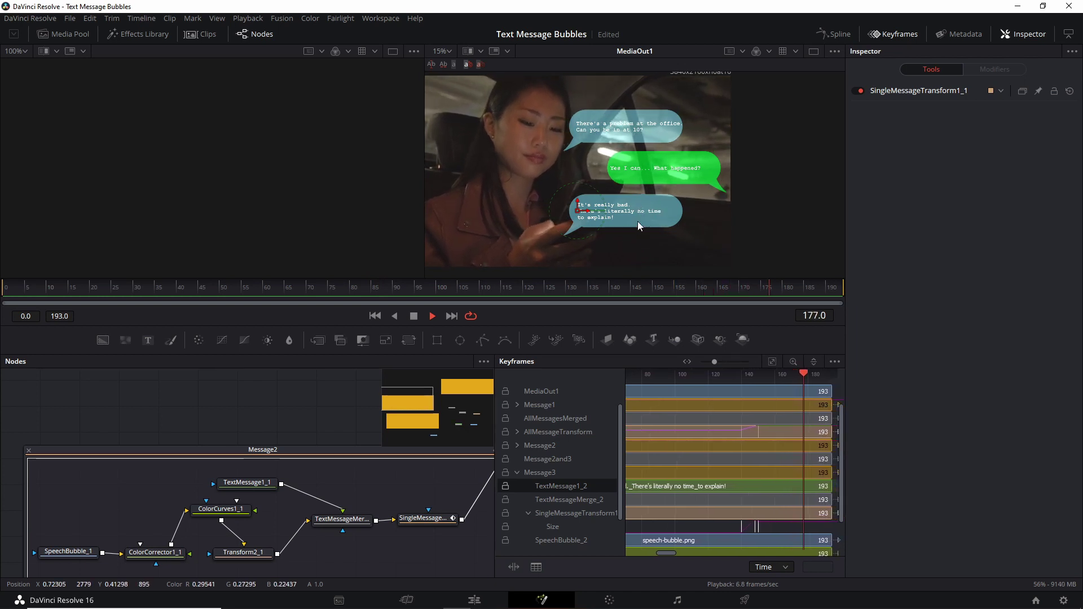
left_click(417, 315)
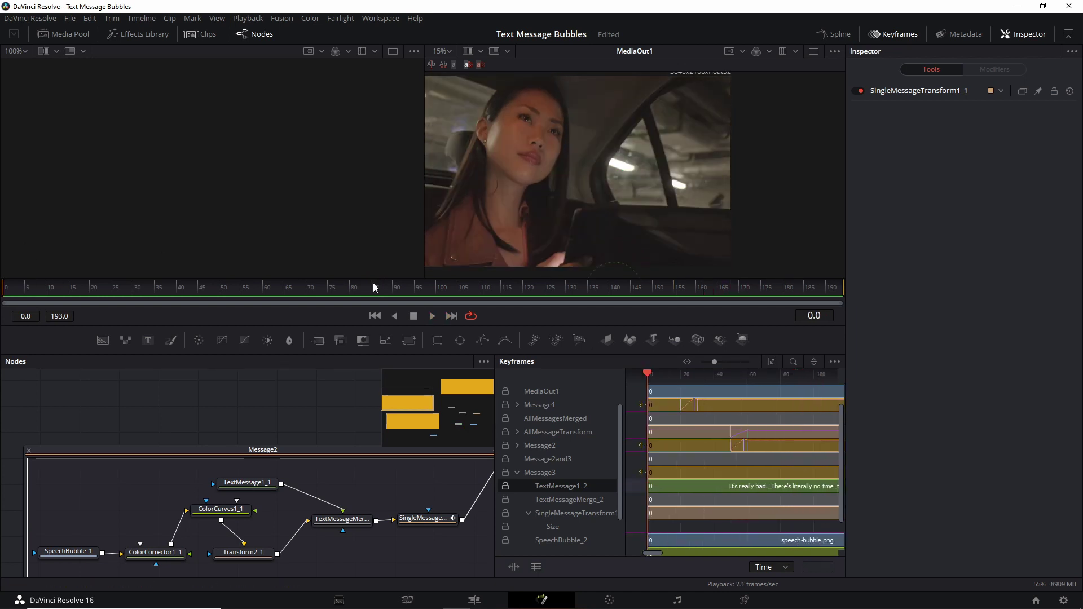
left_click(432, 317)
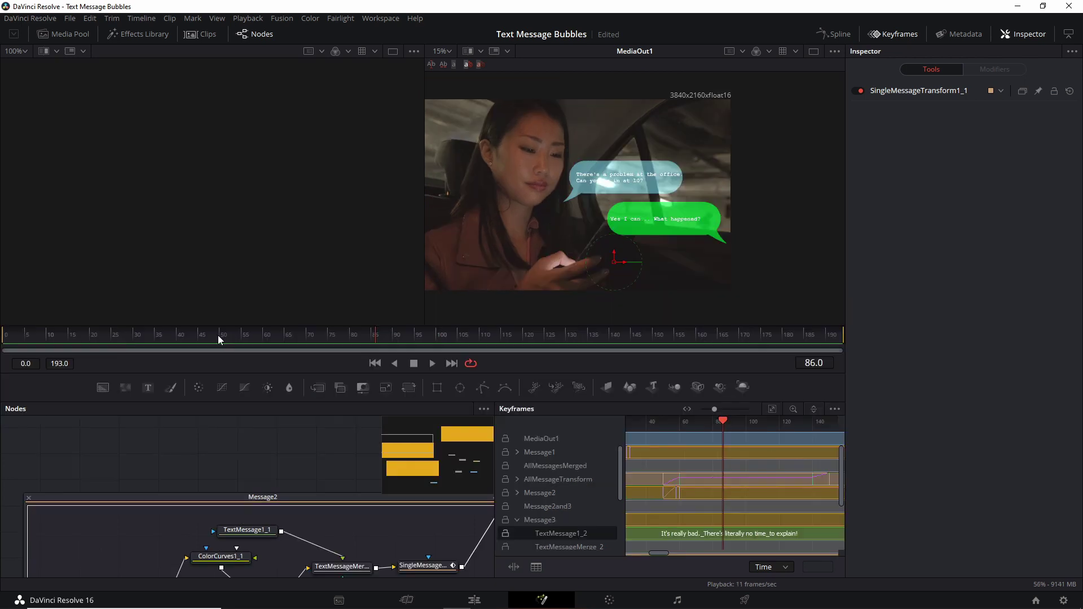
Move Message2's Size keyframes about 11 frames later, shift AllMessageTransform one frame, and replay from frame 50.
left_click_drag(218, 335, 222, 338)
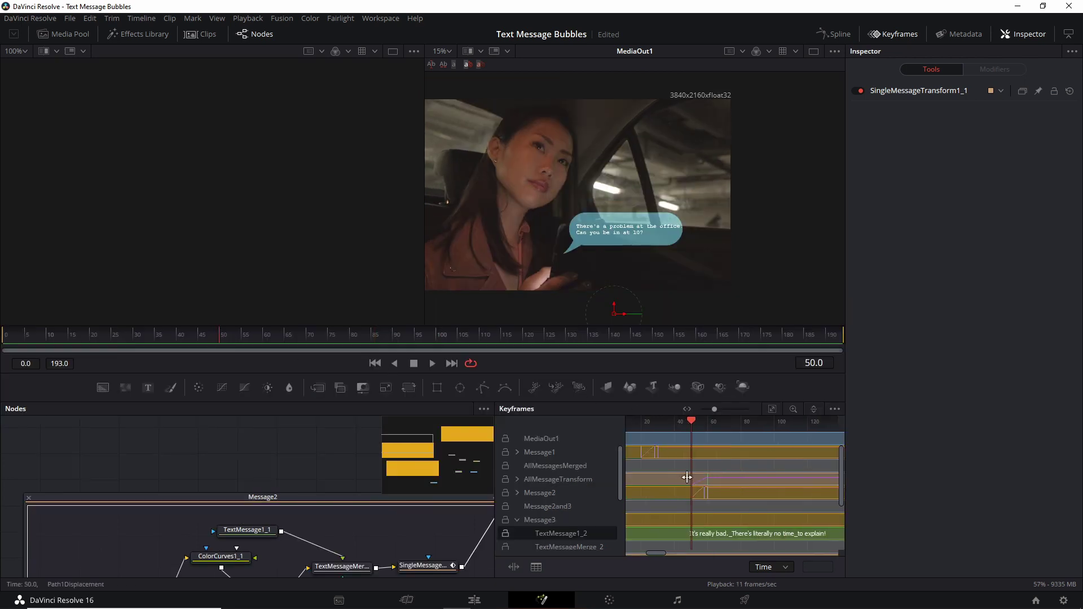
left_click(517, 493)
scroll(705, 519, "down", 2)
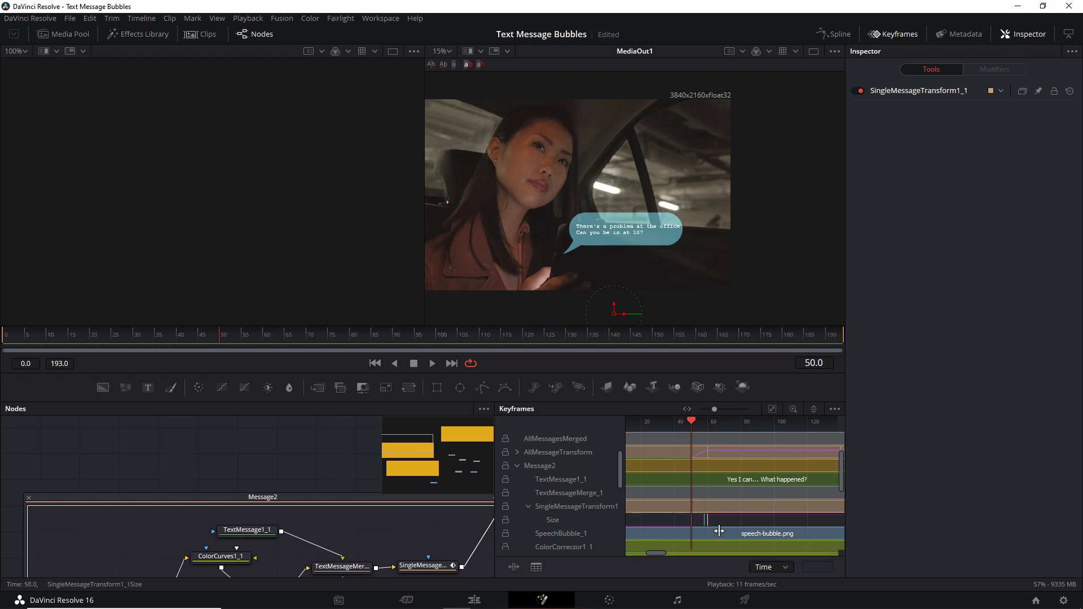
left_click_drag(726, 524, 722, 520)
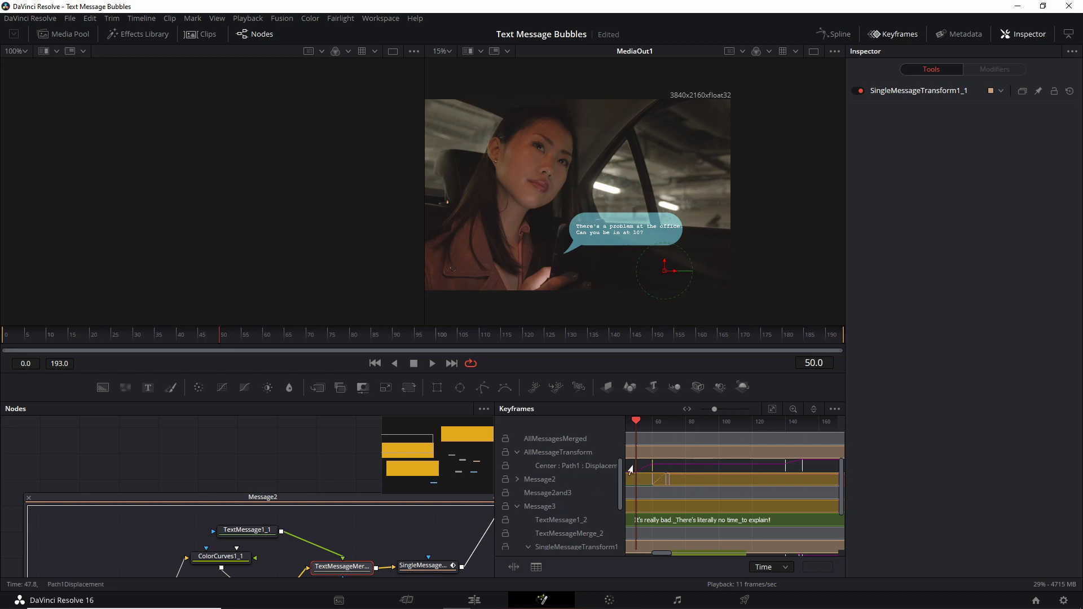
left_click_drag(670, 469, 669, 468)
key("space")
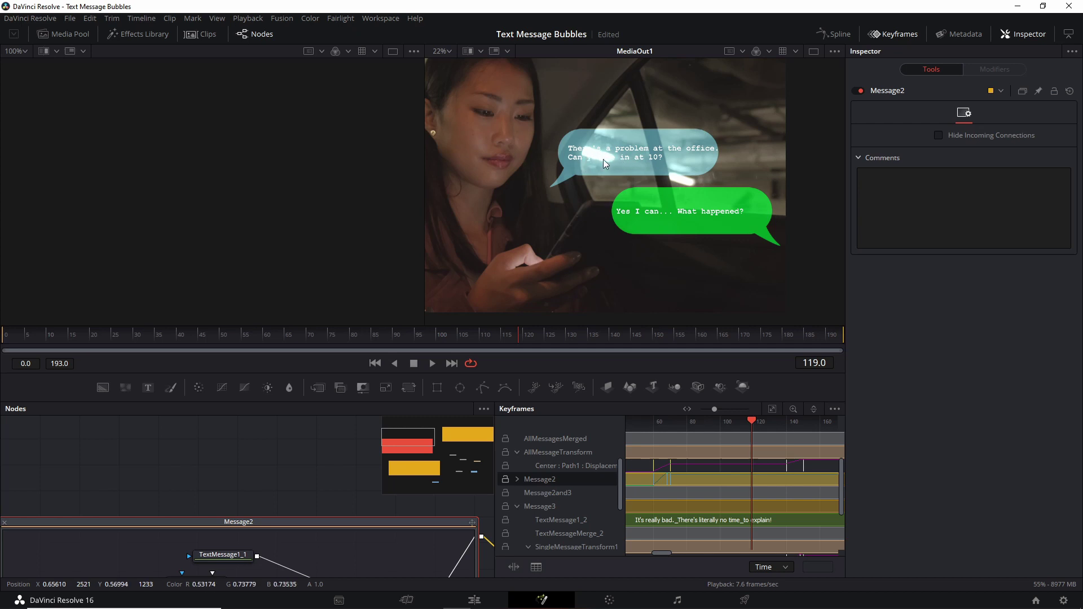
Raise the alpha curve's end point in Message1's ColorCurves1 node.
scroll(295, 479, "down", 3)
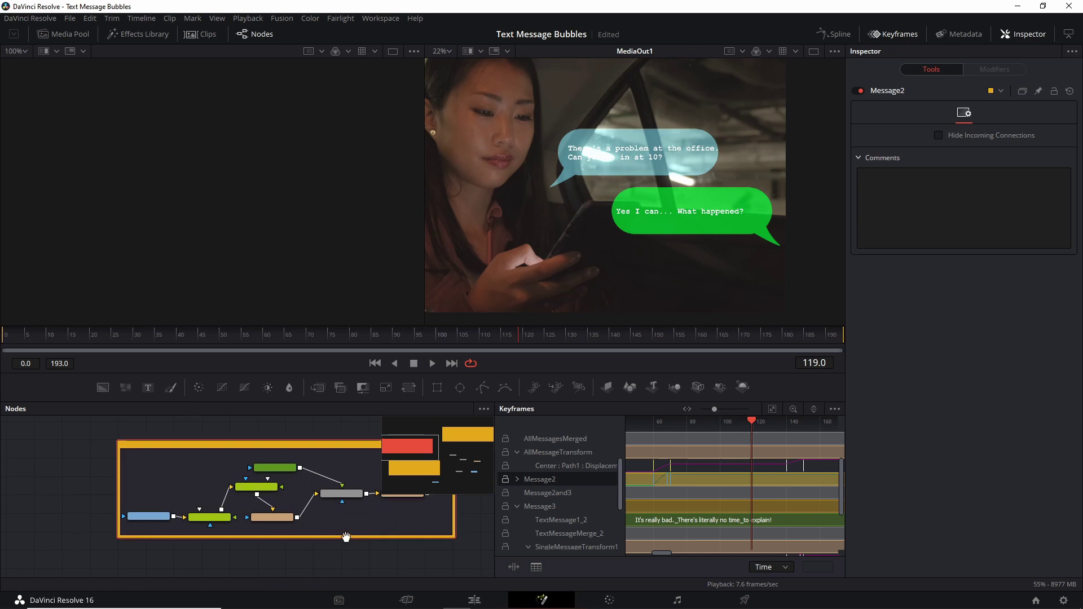
left_click_drag(347, 539, 299, 503)
left_click(907, 35)
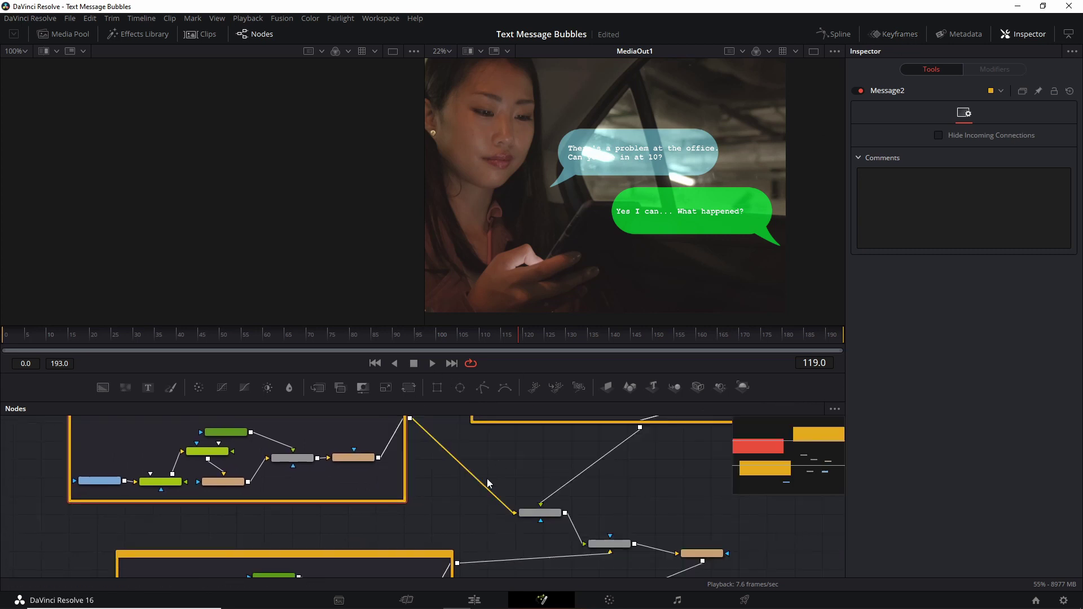
scroll(452, 508, "up", 2)
left_click_drag(214, 567, 395, 470)
left_click(298, 519)
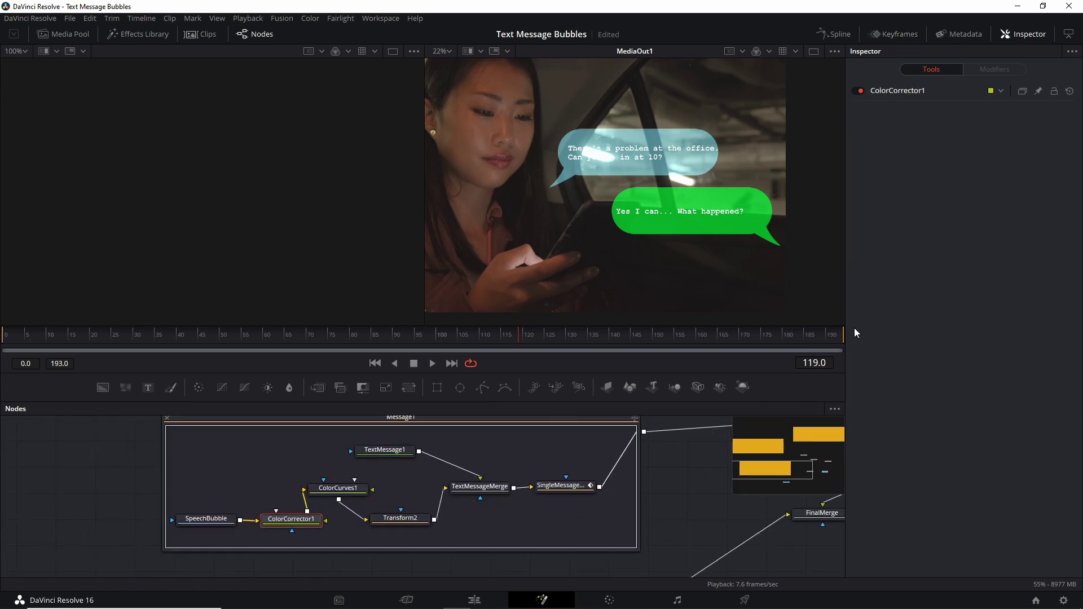
left_click(338, 488)
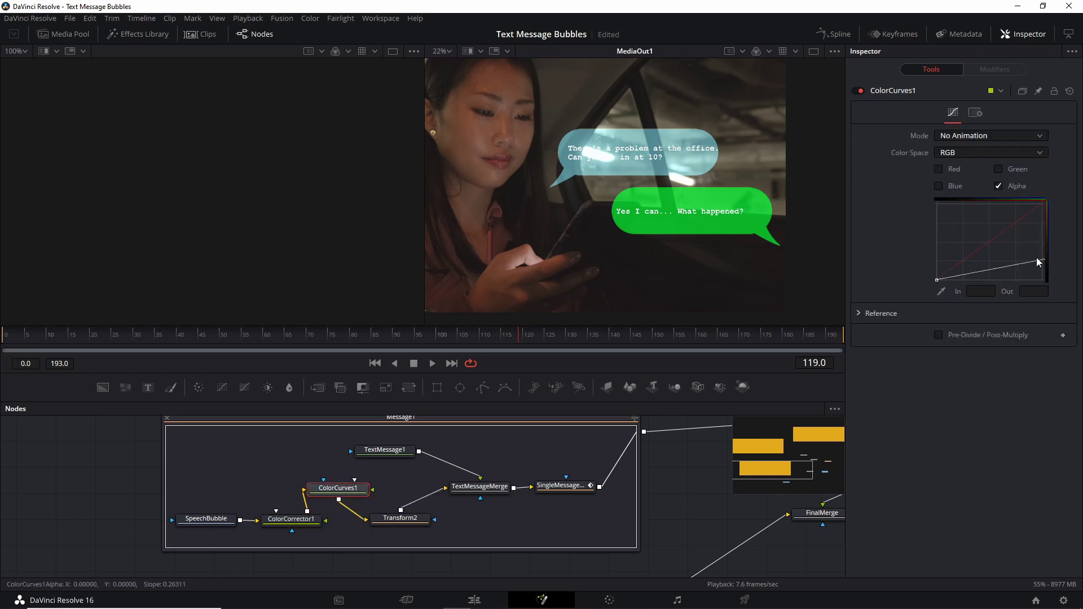
left_click_drag(1038, 261, 1035, 231)
key("ctrl+v")
Place iphone-text.mp3 on Audio 1 at frame 17 under TextingGirl and play it back.
left_click(81, 344)
key("space")
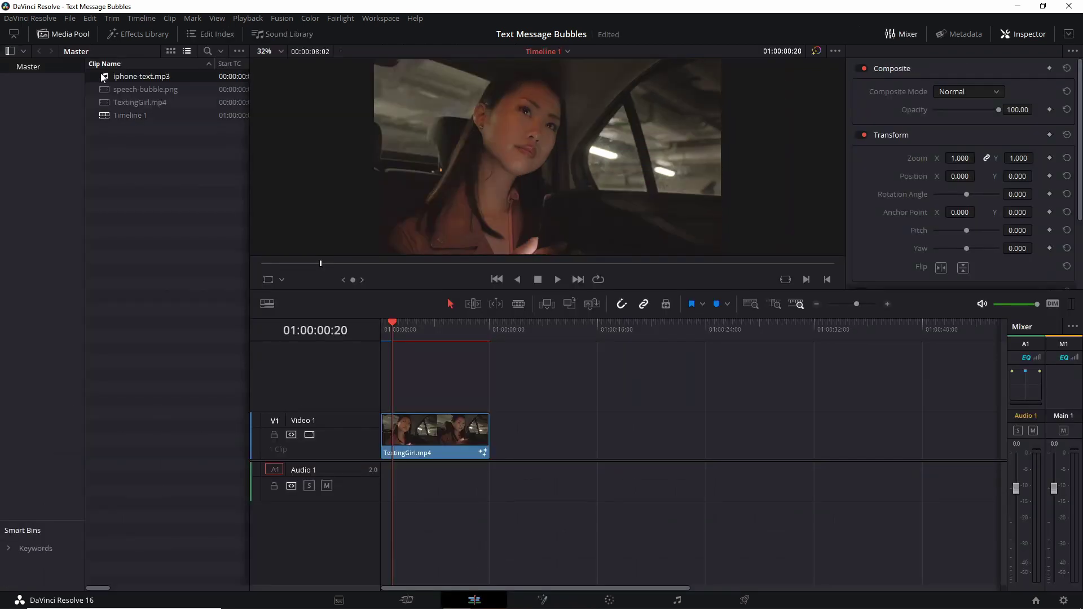
left_click_drag(103, 77, 394, 472)
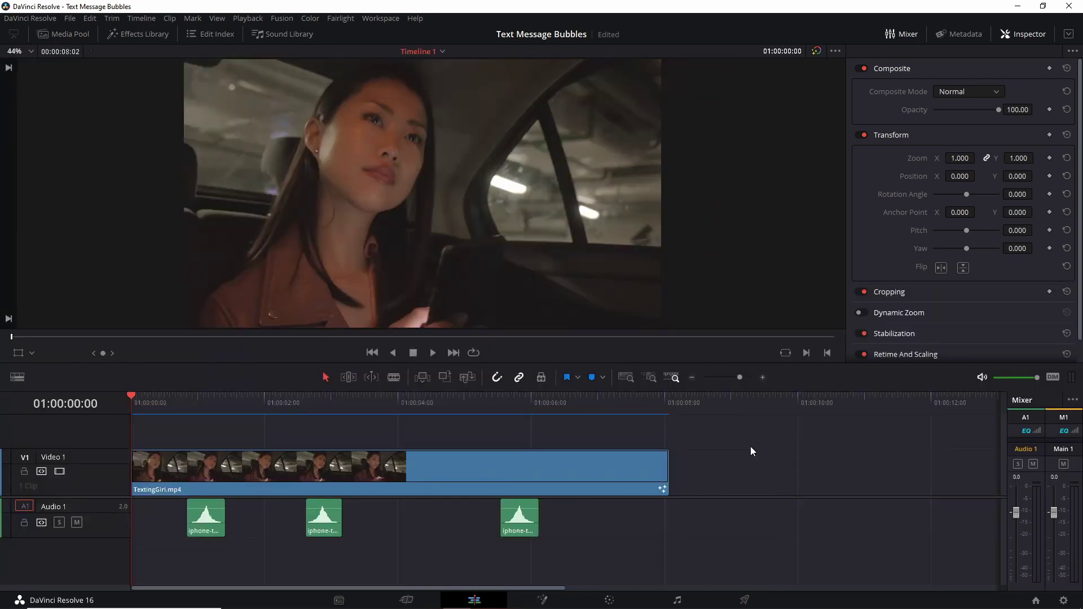
key("space")
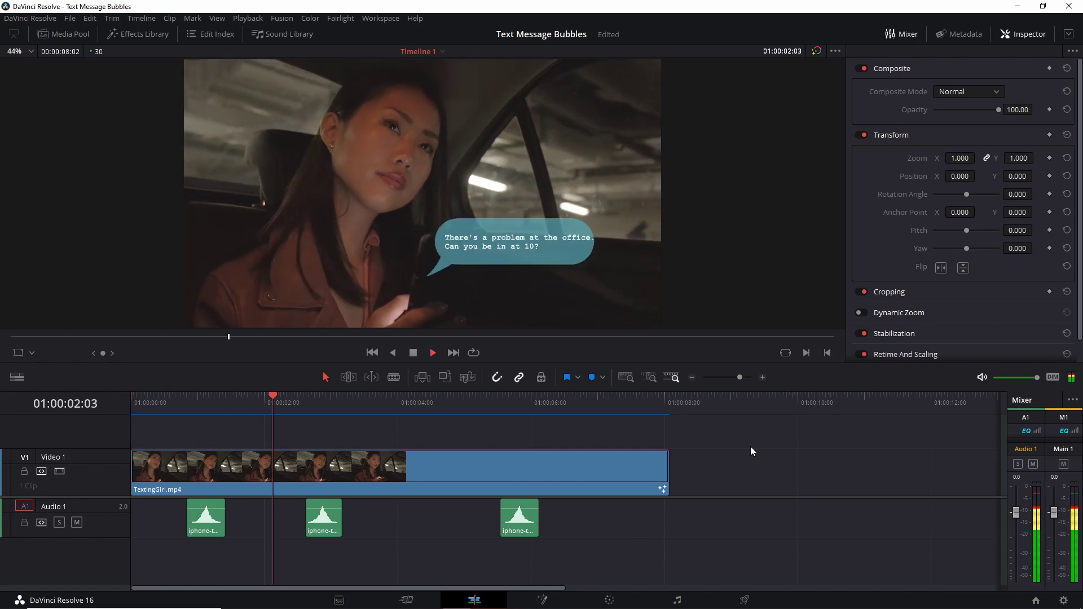